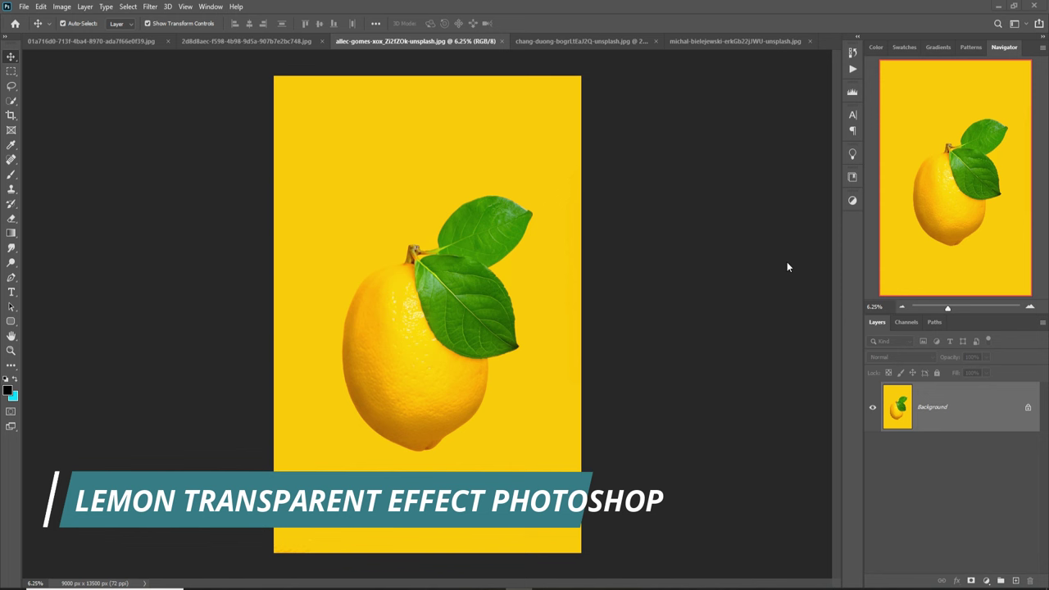
# Step: Create a new document of 1280 x 720 px at 300 ppi with a white background
pyautogui.click(25, 7)
pyautogui.click(37, 21)
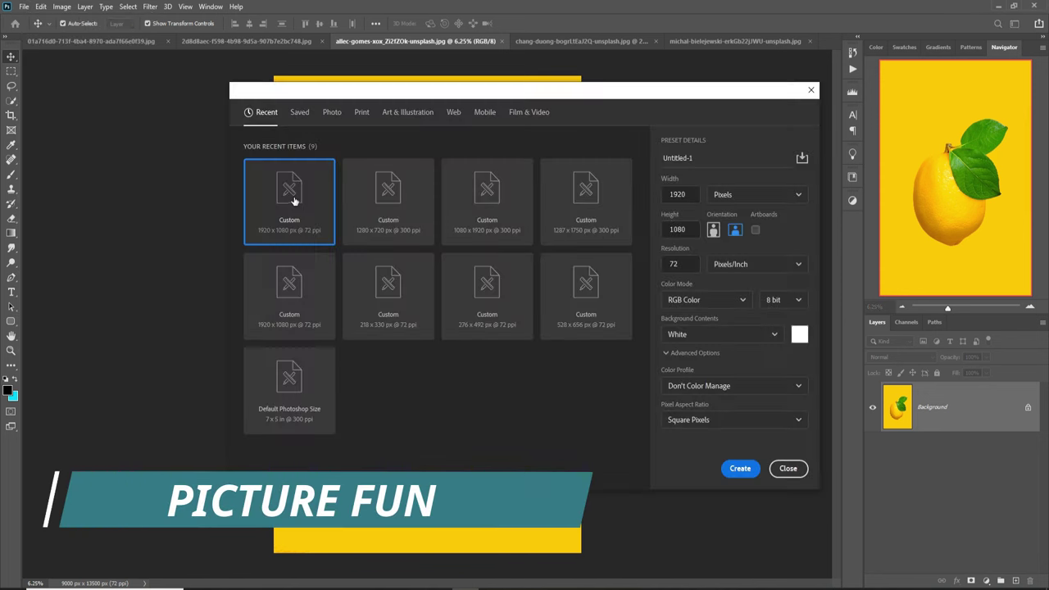
pyautogui.click(387, 194)
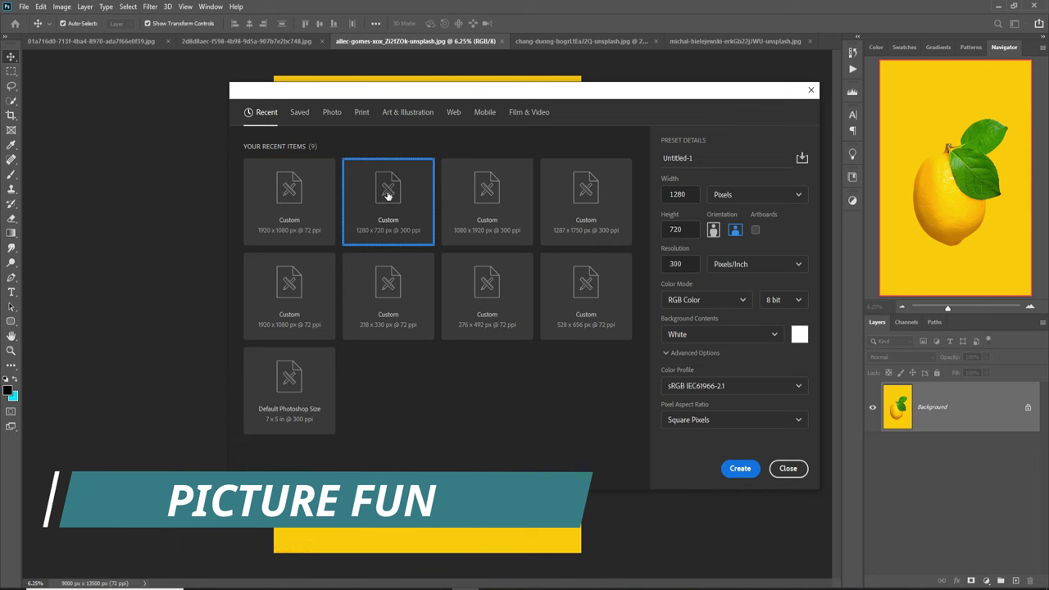
pyautogui.doubleClick(387, 195)
# Step: Select the lemon with its leaves in the allec-gomes photo using the automatic subject selection
pyautogui.click(677, 41)
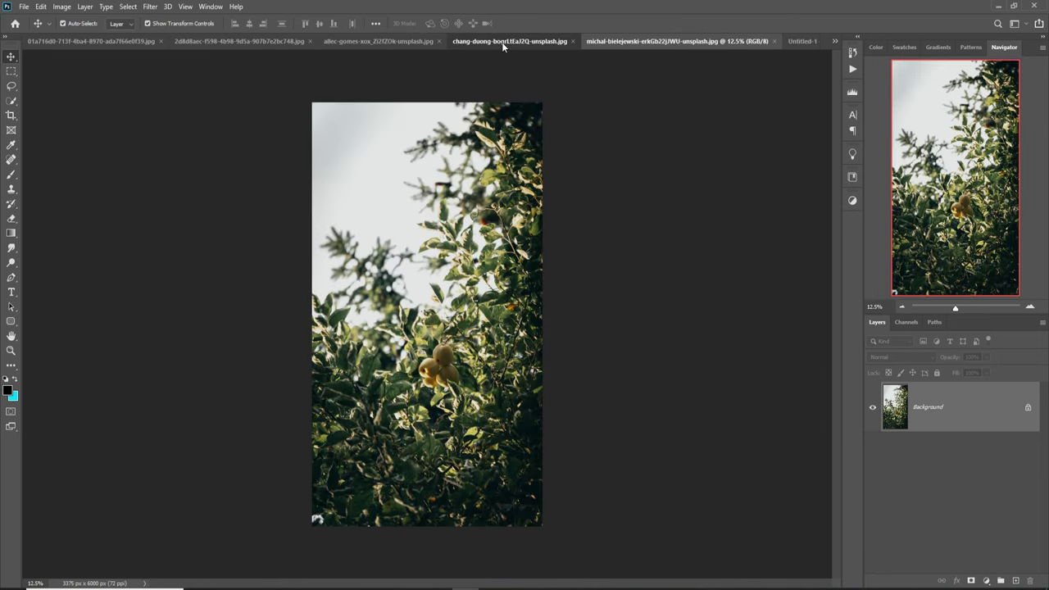
pyautogui.click(501, 42)
pyautogui.click(385, 43)
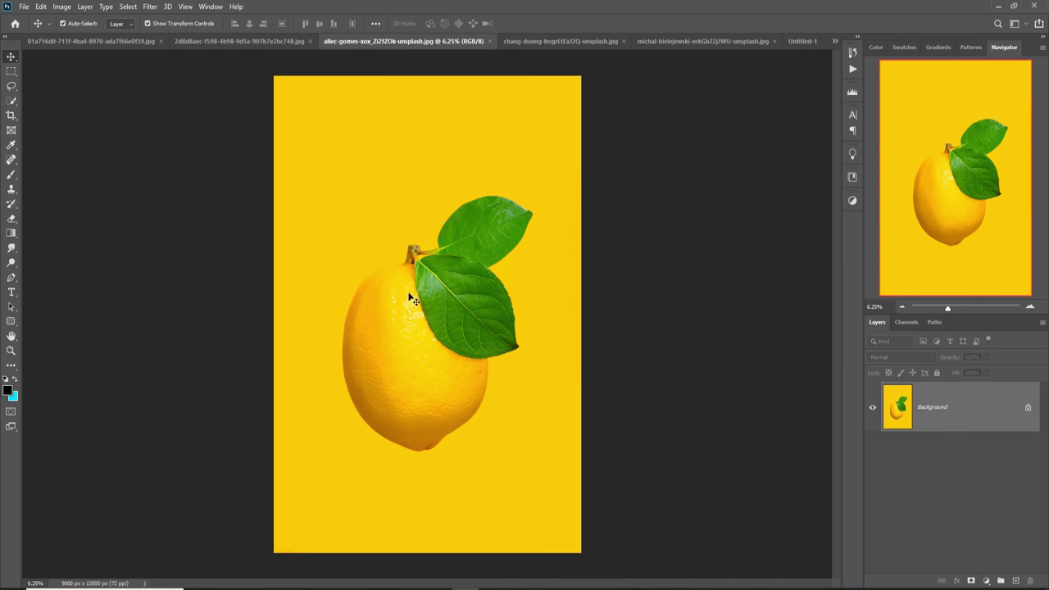
pyautogui.click(131, 8)
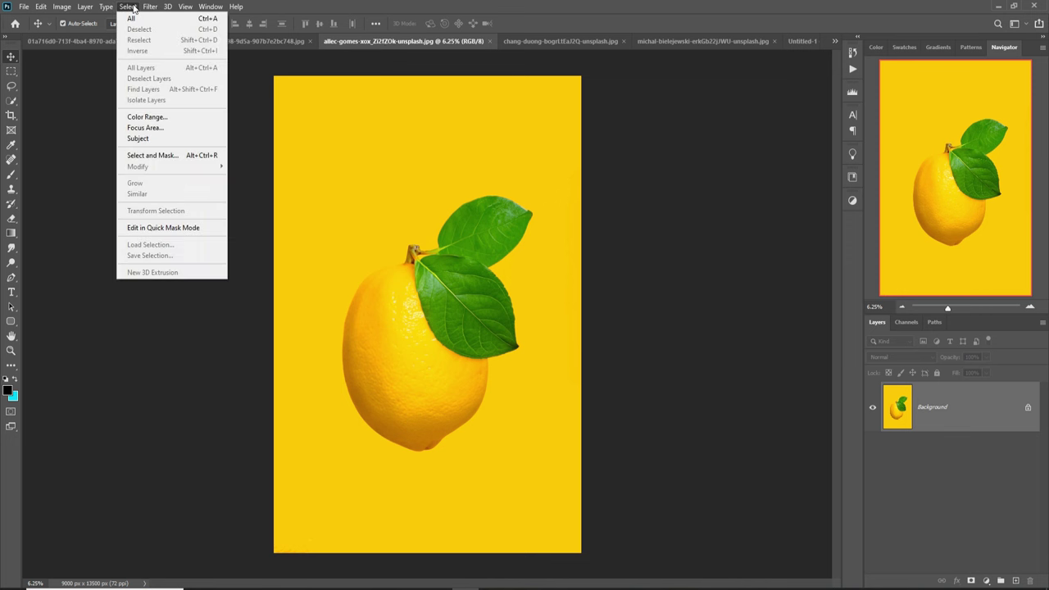
pyautogui.click(138, 139)
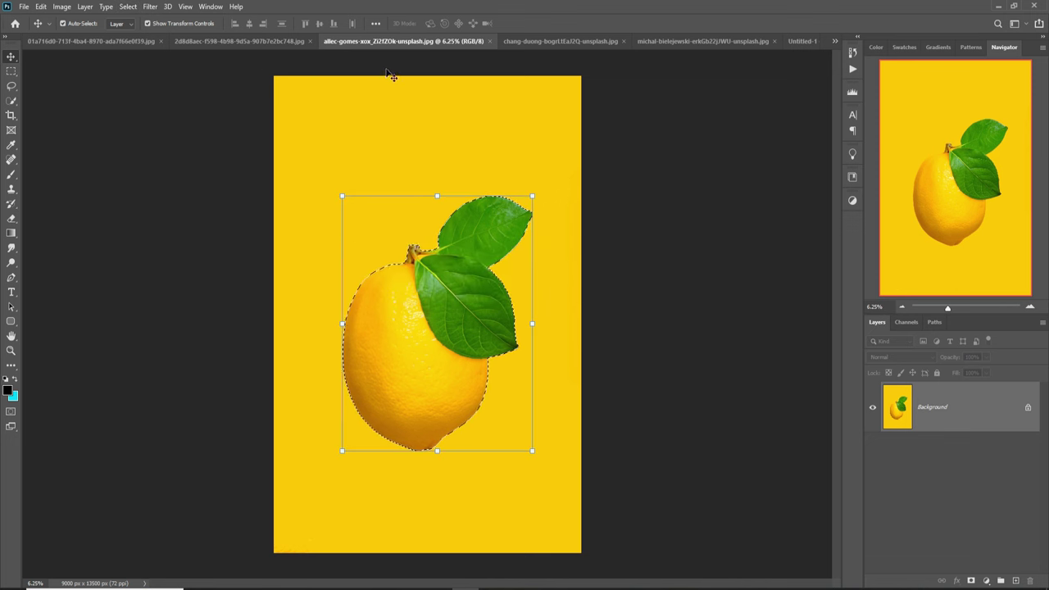
# Step: Copy the selected lemon into the Untitled-1 document and minimize the source photo's window
pyautogui.moveTo(394, 41); pyautogui.dragTo(679, 136)
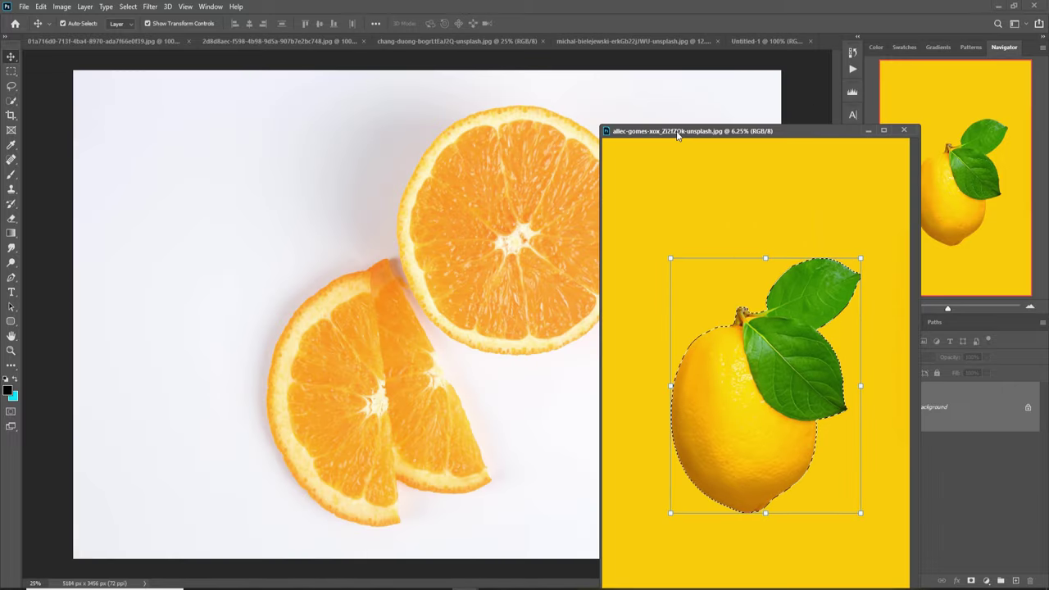
pyautogui.click(748, 38)
pyautogui.moveTo(754, 361); pyautogui.dragTo(478, 358)
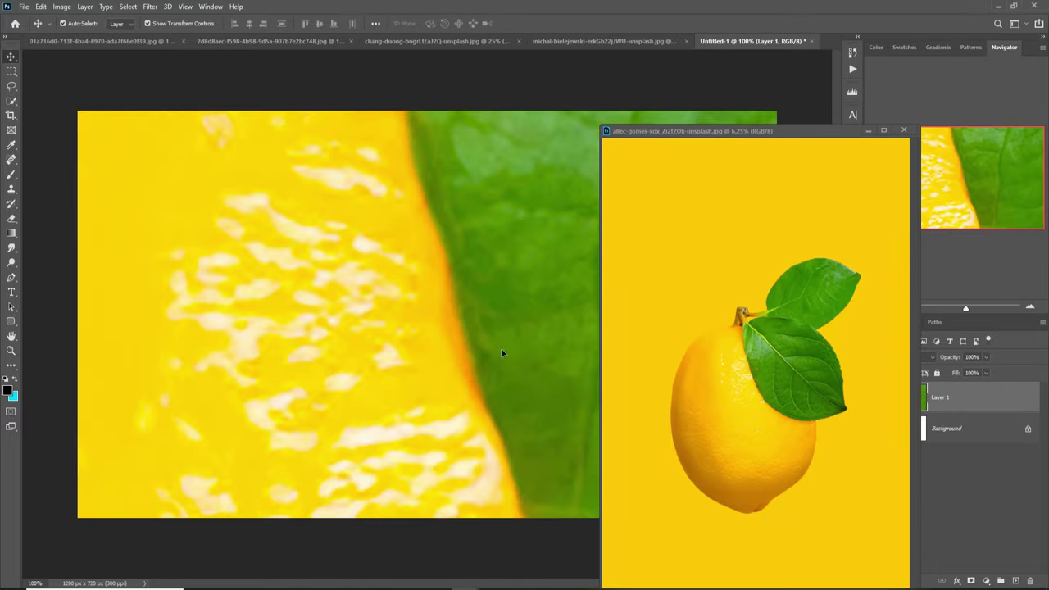
pyautogui.click(868, 131)
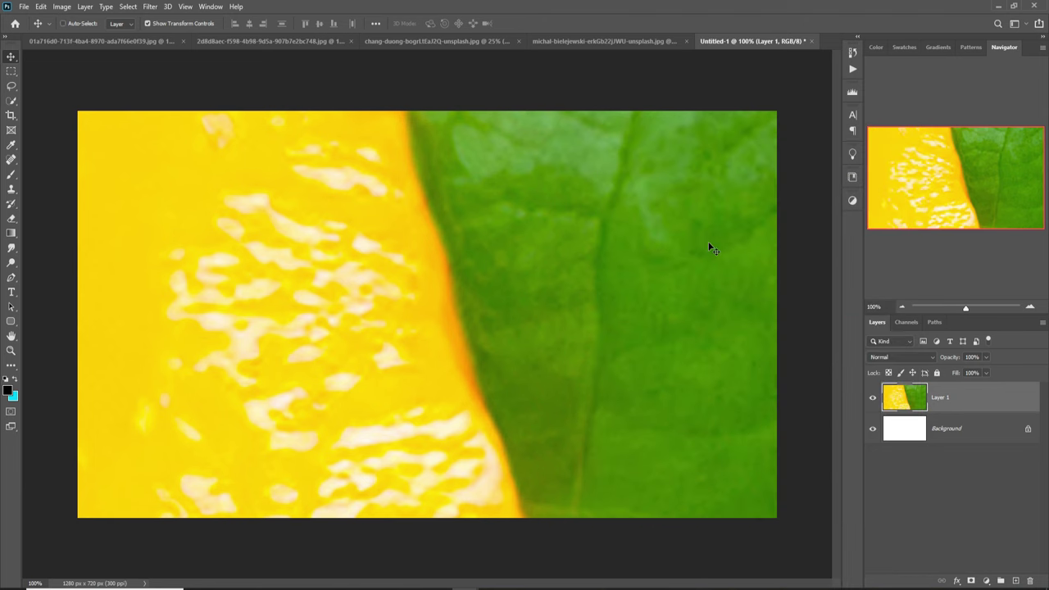
# Step: Scale the lemon layer down so it fits entirely within the canvas and place it in the centre
pyautogui.hotkey('ctrl', '-')
pyautogui.hotkey('ctrl', '-')
pyautogui.hotkey('ctrl', '-')
pyautogui.hotkey('ctrl', '-')
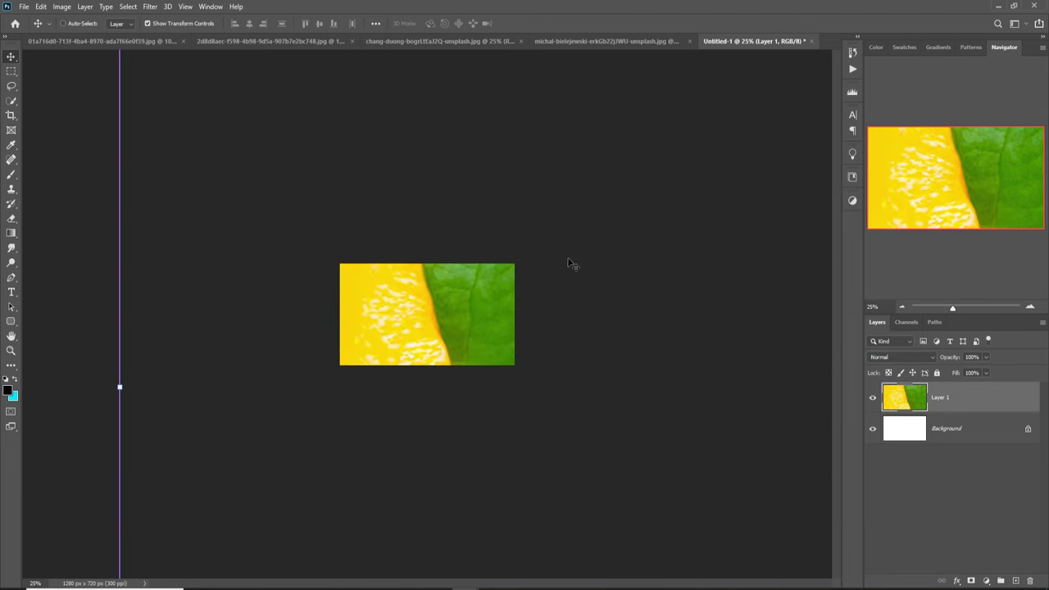
pyautogui.press('ctrl')
pyautogui.moveTo(120, 389); pyautogui.dragTo(410, 296)
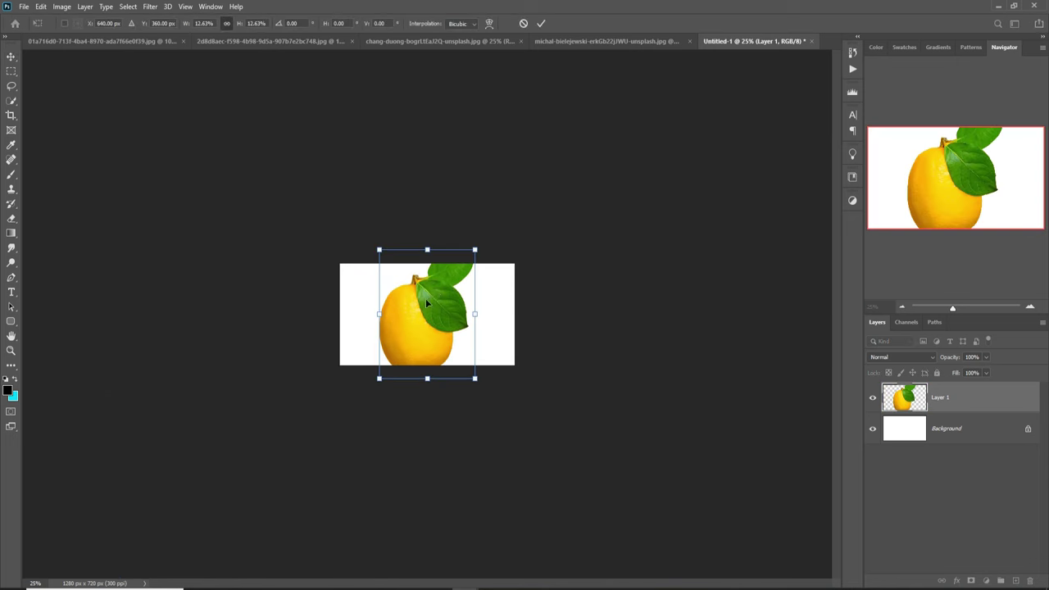
pyautogui.moveTo(480, 245); pyautogui.dragTo(463, 273)
pyautogui.moveTo(432, 307); pyautogui.dragTo(426, 304)
pyautogui.click(541, 25)
# Step: Quick-select the lemon's body and stem without the leaves and copy the selection to a new layer
pyautogui.hotkey('ctrl', '+')
pyautogui.hotkey('ctrl', '+')
pyautogui.hotkey('ctrl', '+')
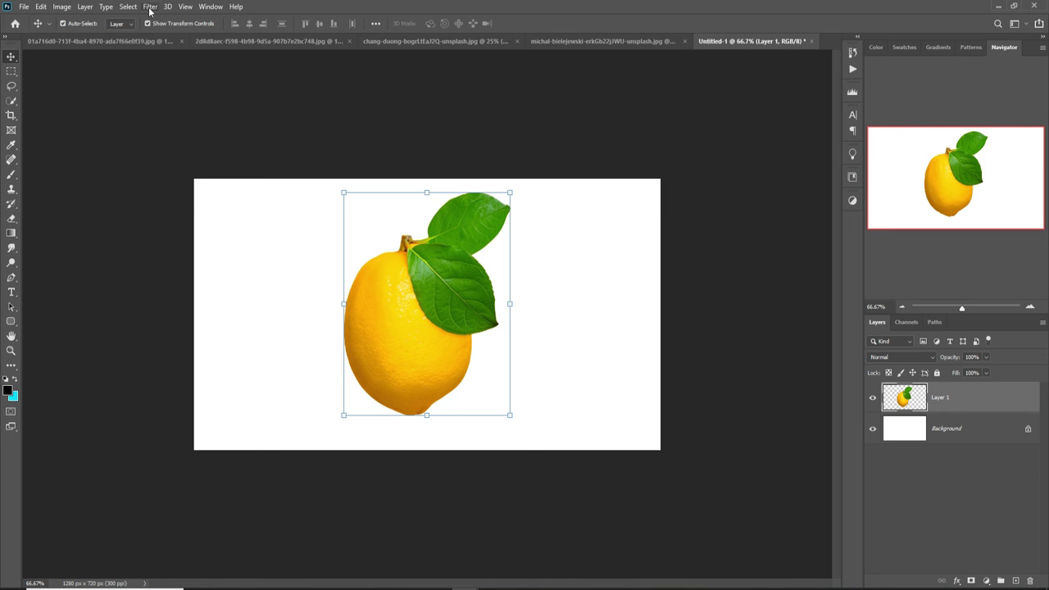
pyautogui.click(11, 99)
pyautogui.click(394, 303)
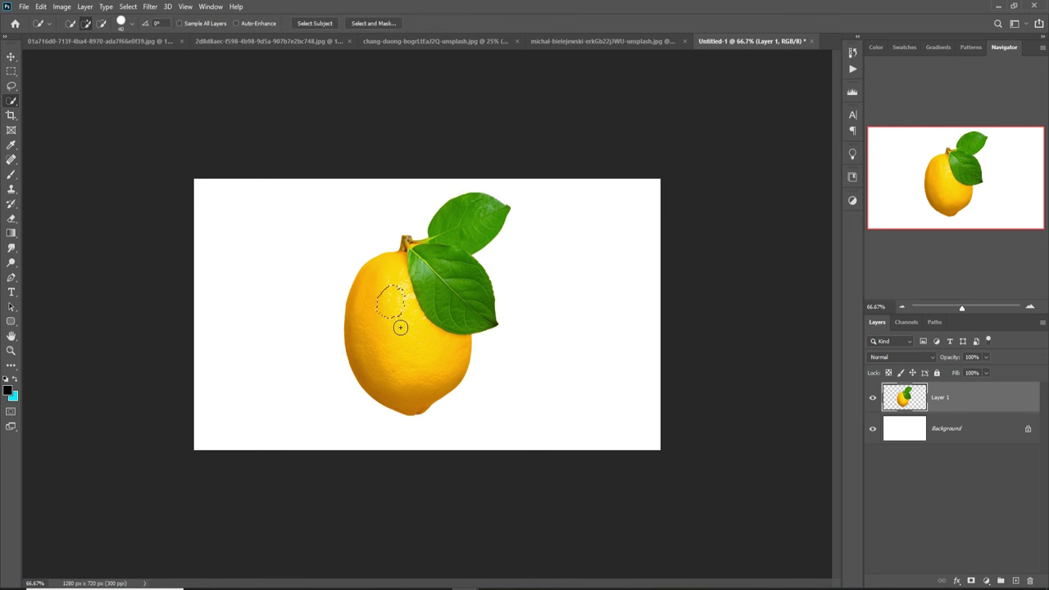
pyautogui.moveTo(400, 328); pyautogui.dragTo(410, 355)
pyautogui.click(415, 243)
pyautogui.hotkey('ctrl', 'j')
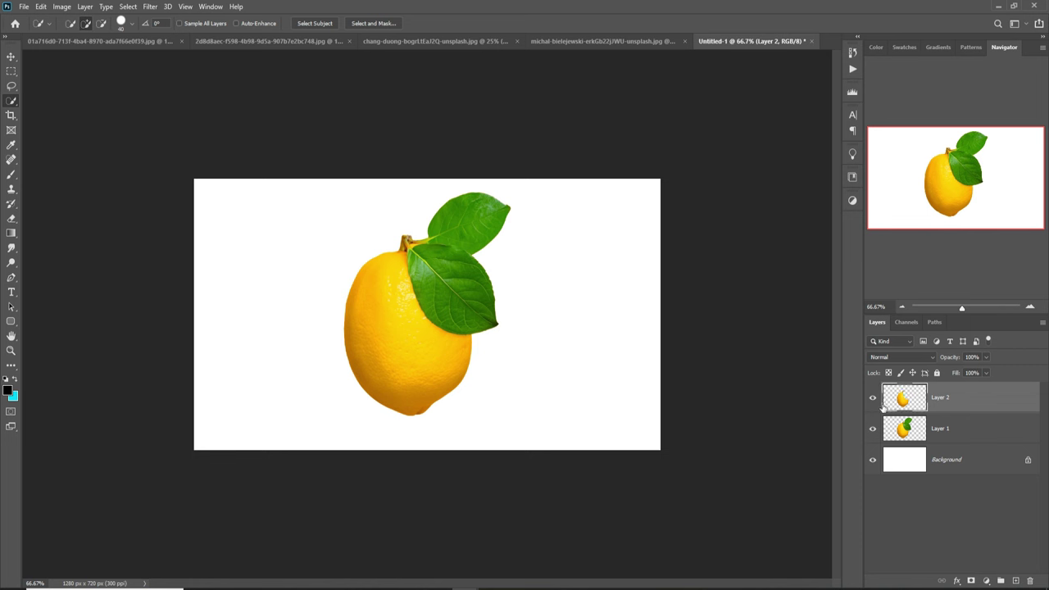
# Step: Hide Layer 1, duplicate Layer 2, and hide the original Layer 2
pyautogui.click(872, 429)
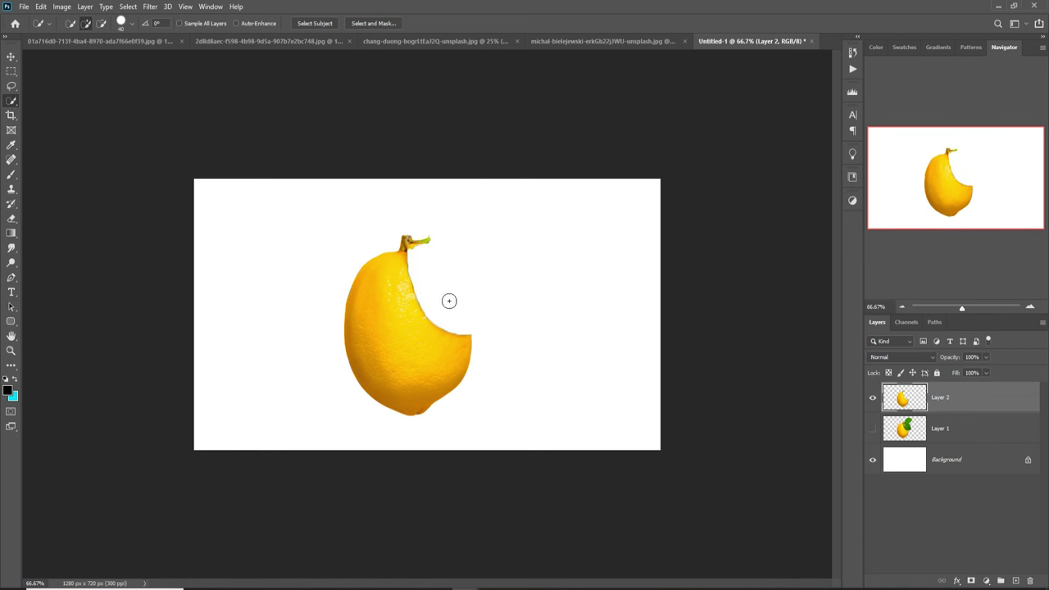
pyautogui.rightClick(964, 396)
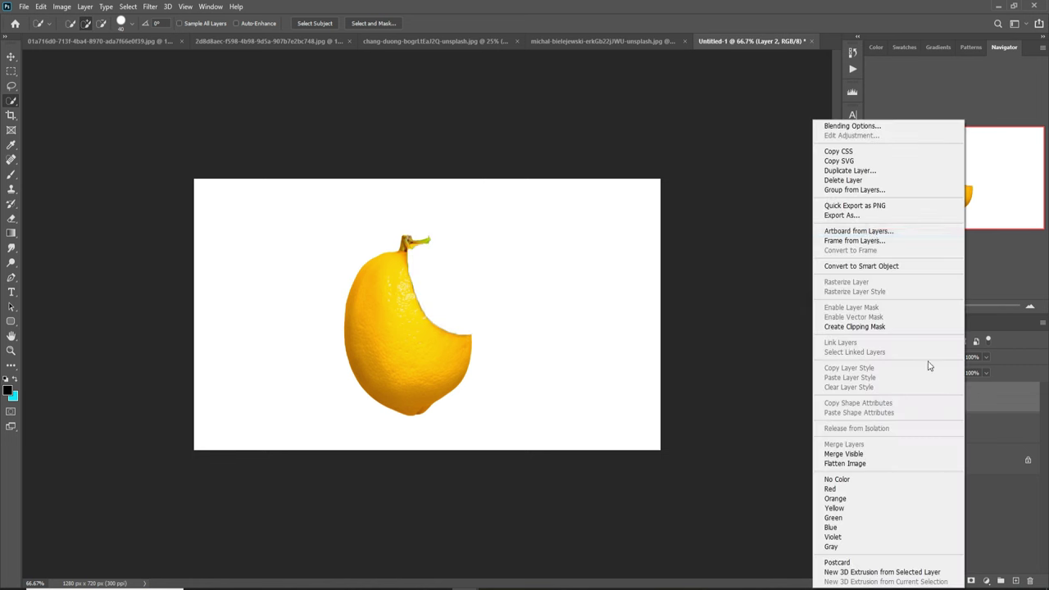
pyautogui.click(845, 181)
pyautogui.click(618, 168)
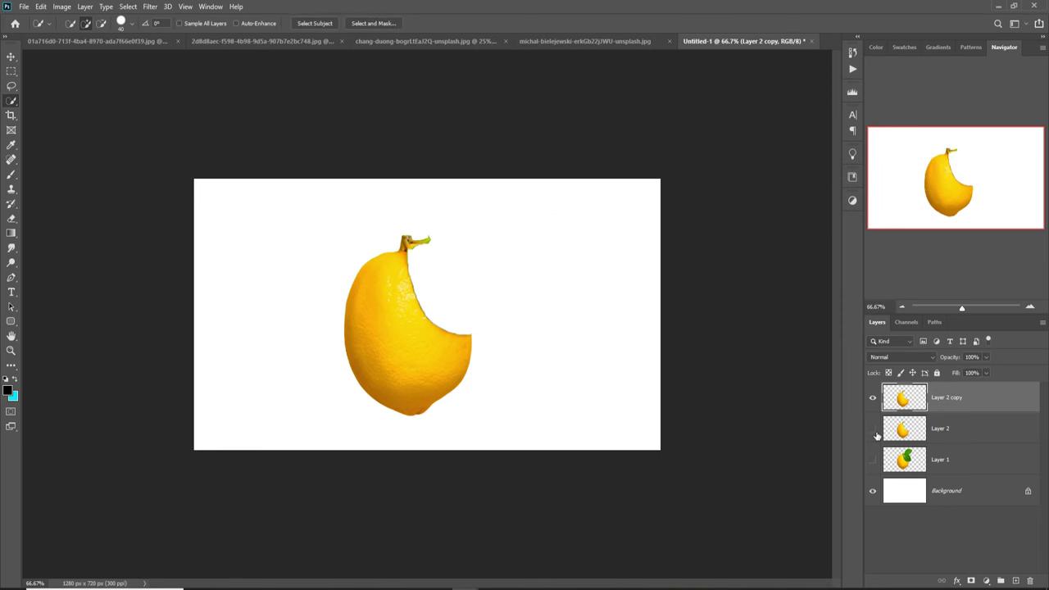
# Step: Desaturate the Layer 2 copy and set its blend mode to Linear Dodge (Add)
pyautogui.click(46, 8)
pyautogui.moveTo(60, 8)
pyautogui.moveTo(71, 38)
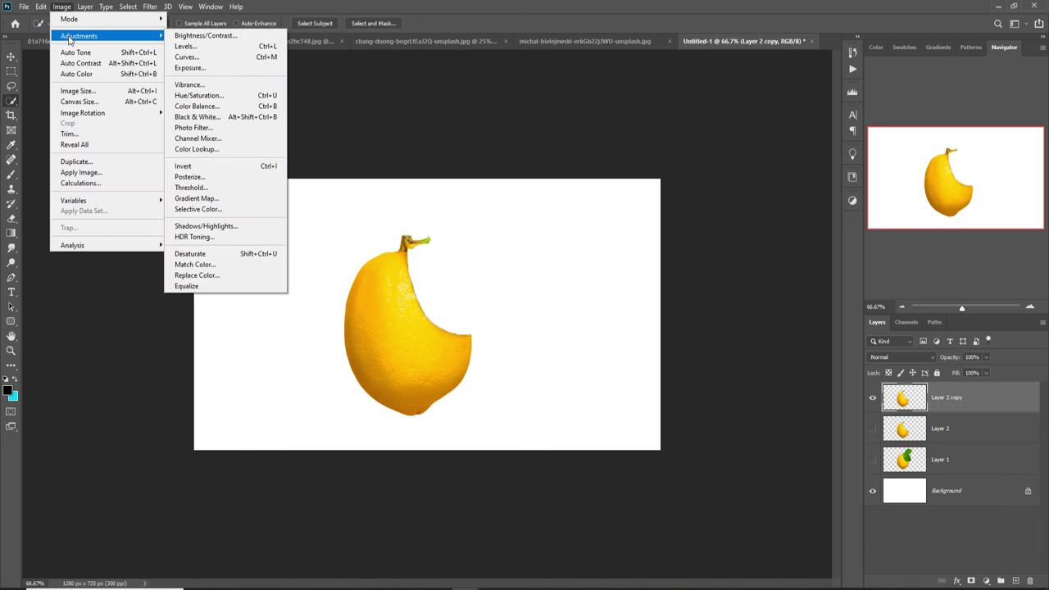
pyautogui.click(190, 254)
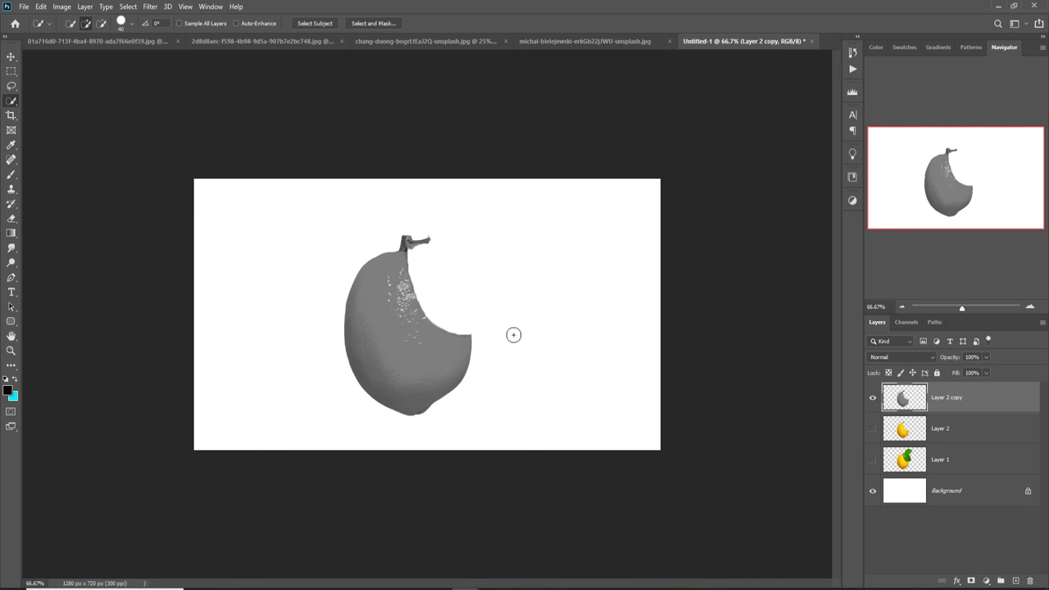
pyautogui.click(920, 360)
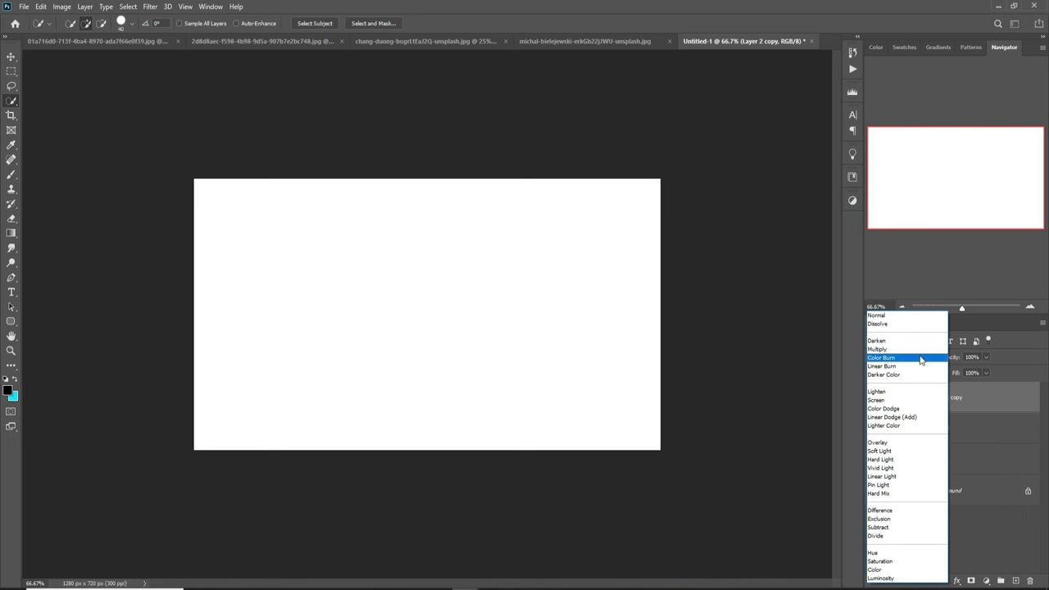
pyautogui.click(902, 419)
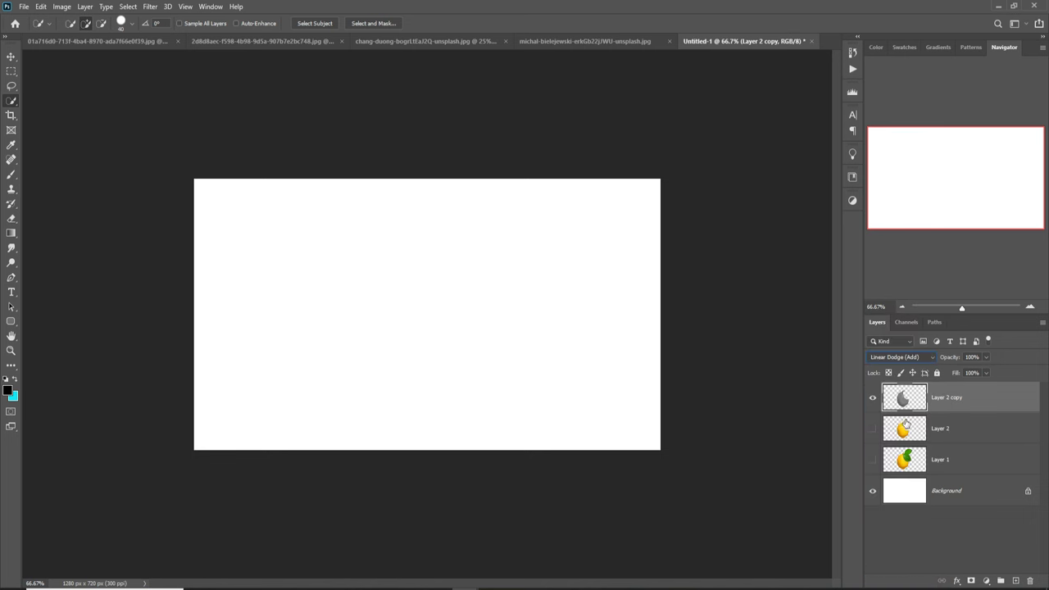
# Step: Add a new empty layer directly above Layer 2
pyautogui.click(964, 431)
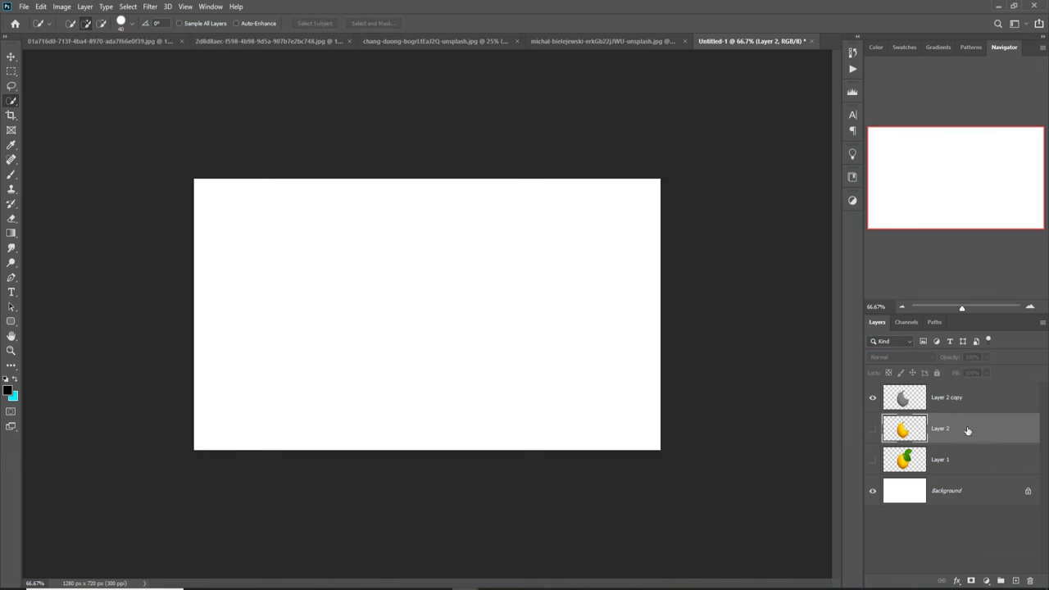
pyautogui.click(1014, 580)
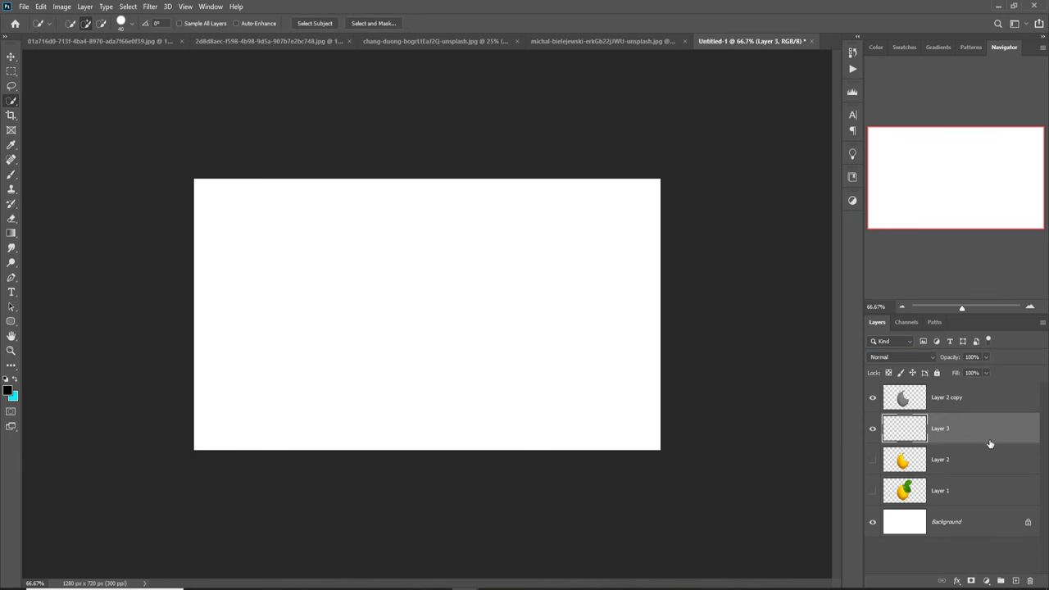
# Step: Copy the michal-bielejewski fruit tree photo into Untitled-1 below the Layer 2 copy and scale it to 37.93% to fill the canvas width
pyautogui.click(418, 42)
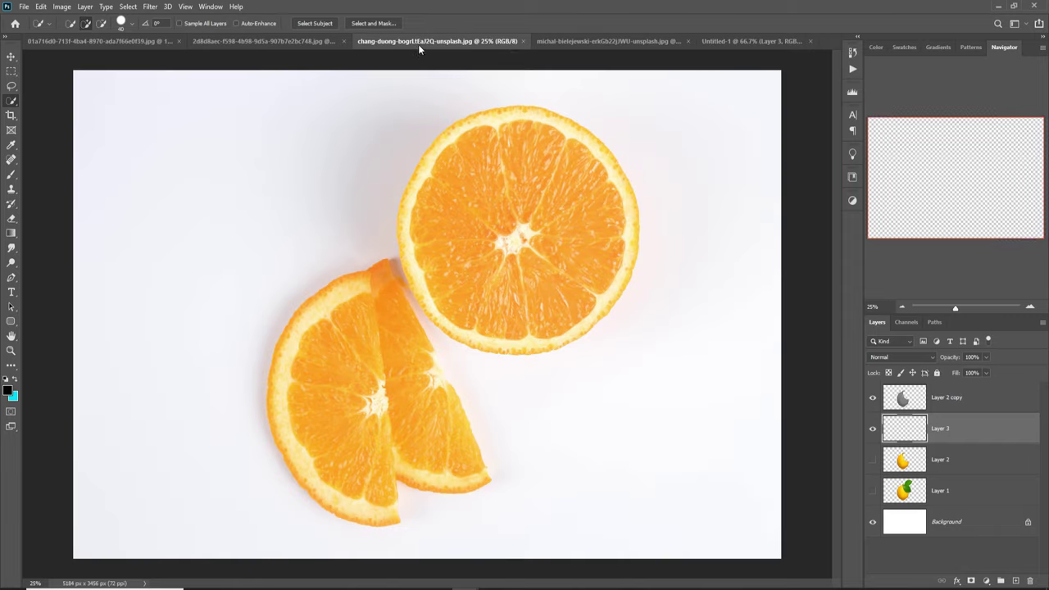
pyautogui.click(598, 42)
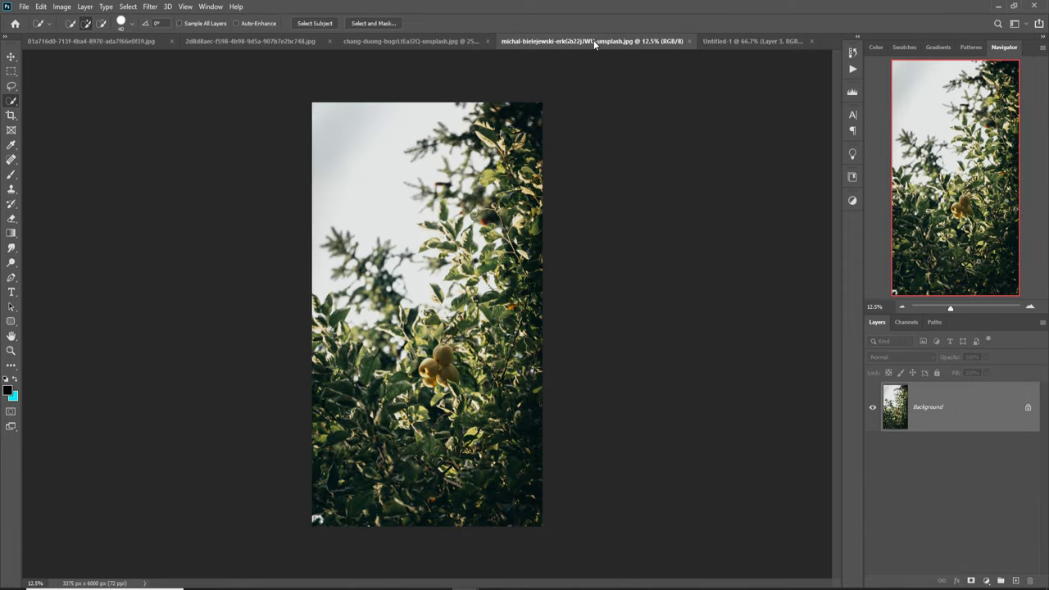
pyautogui.moveTo(611, 44); pyautogui.dragTo(609, 80)
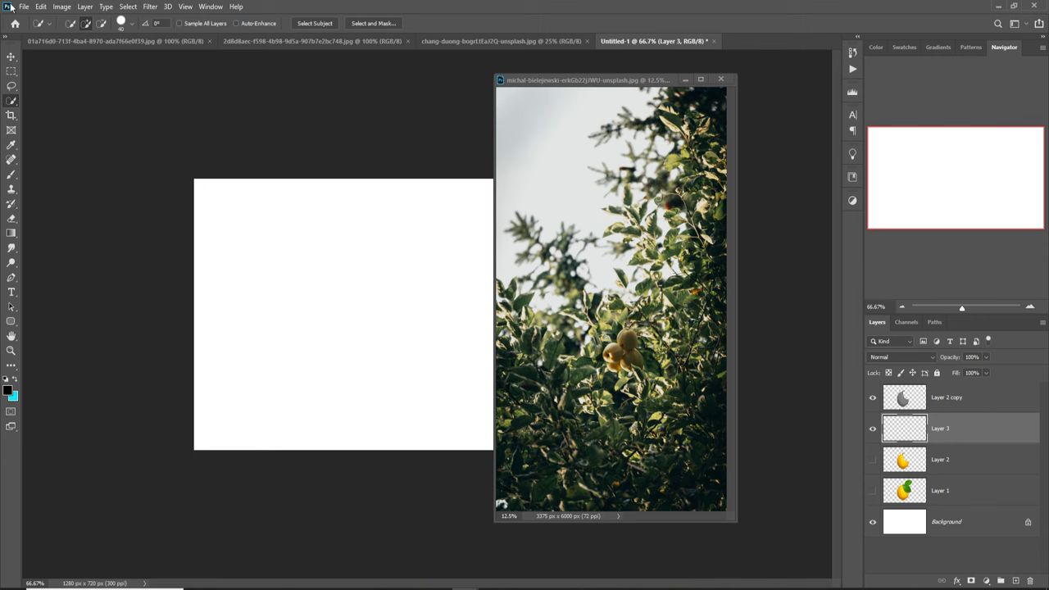
pyautogui.click(12, 57)
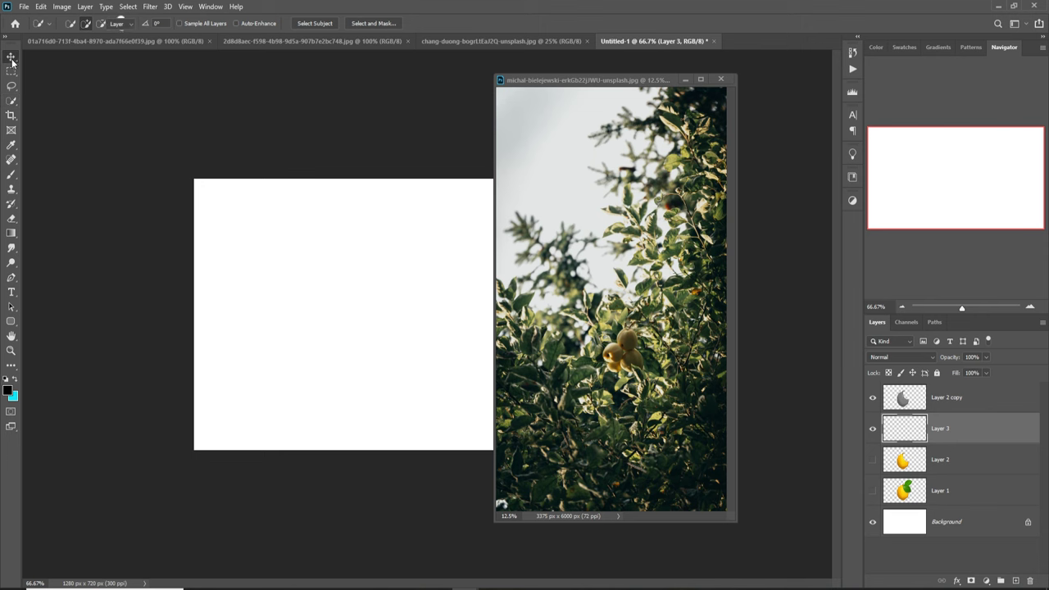
pyautogui.click(635, 336)
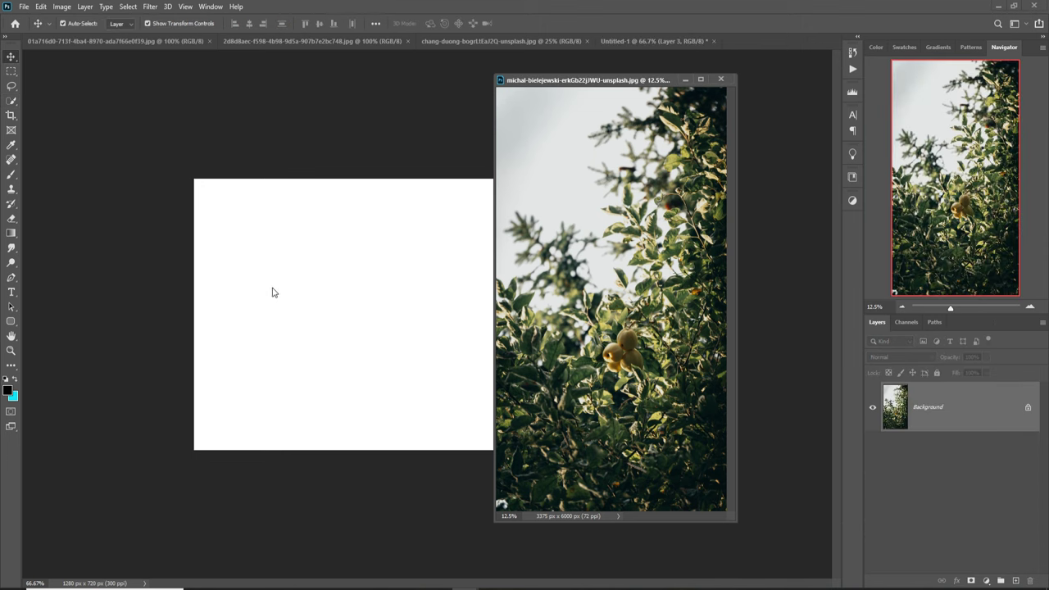
pyautogui.moveTo(693, 321); pyautogui.dragTo(401, 296)
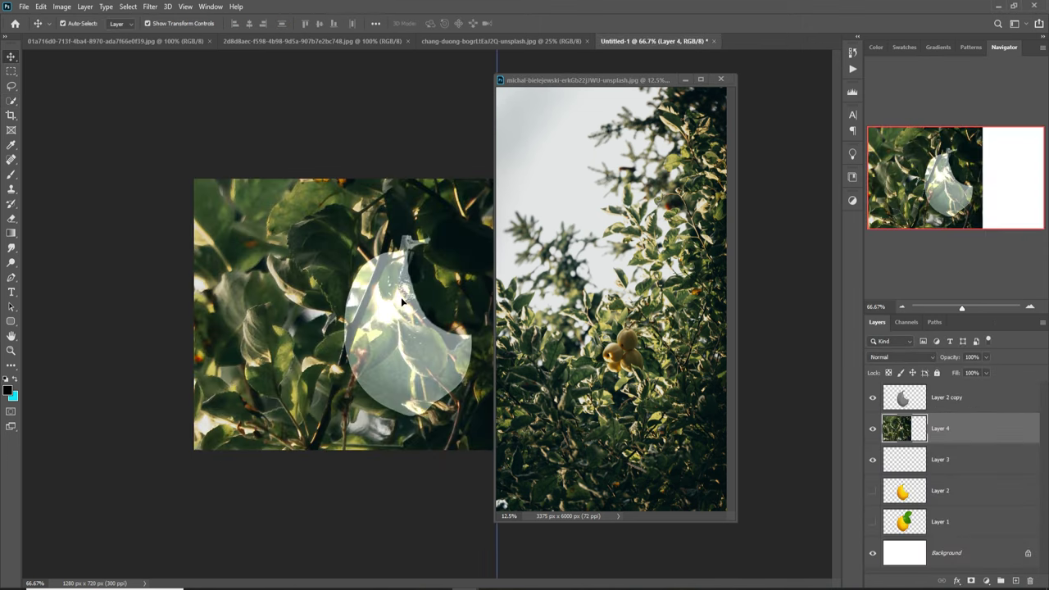
pyautogui.click(684, 80)
pyautogui.moveTo(503, 237); pyautogui.dragTo(427, 159)
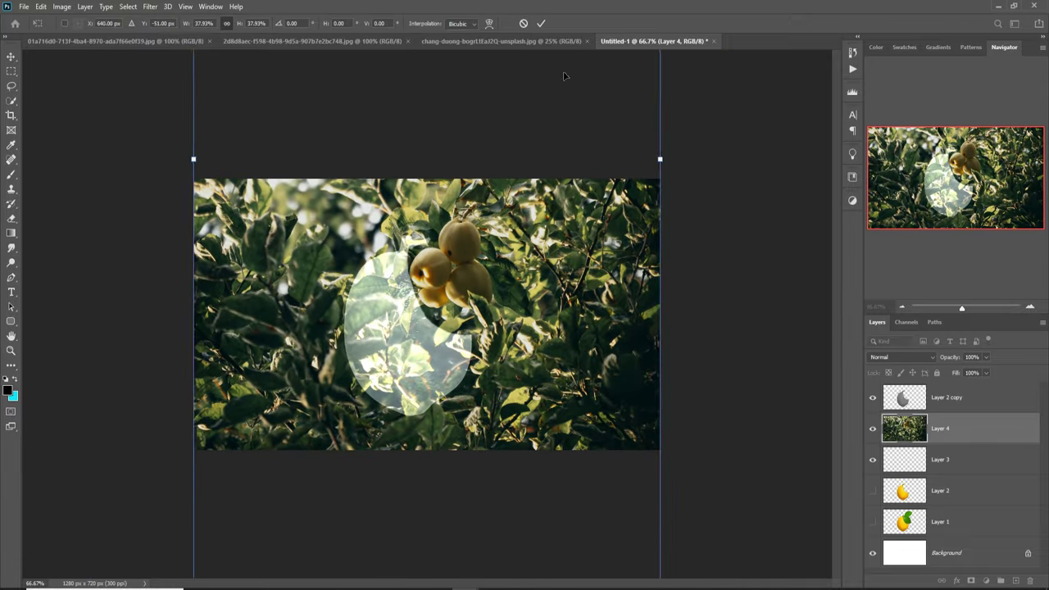
pyautogui.press('Return')
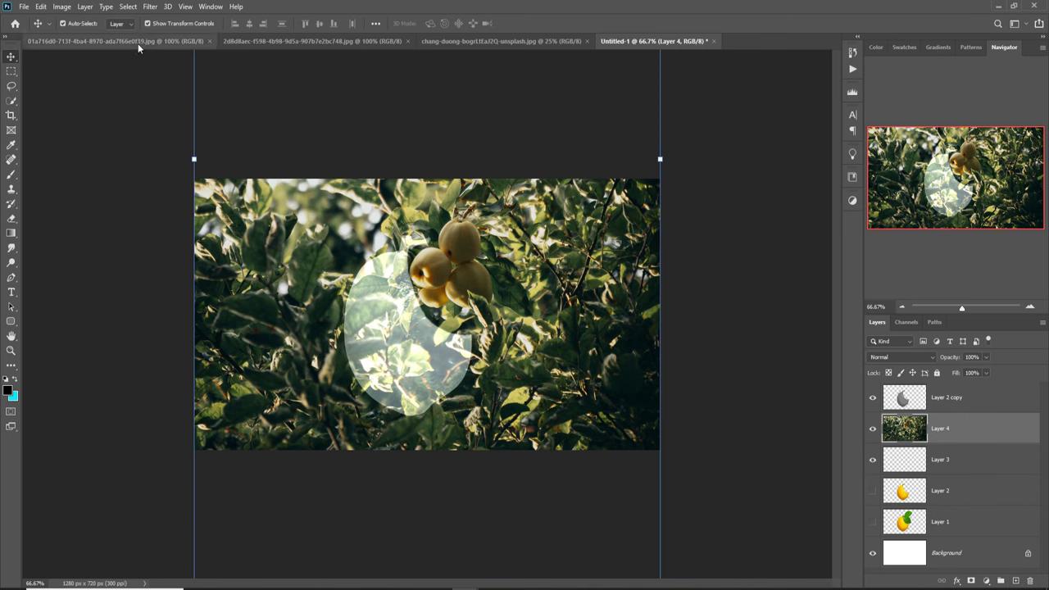
# Step: Apply a Gaussian Blur with a radius of 11.1 pixels to the tree photo layer
pyautogui.click(151, 8)
pyautogui.moveTo(166, 134)
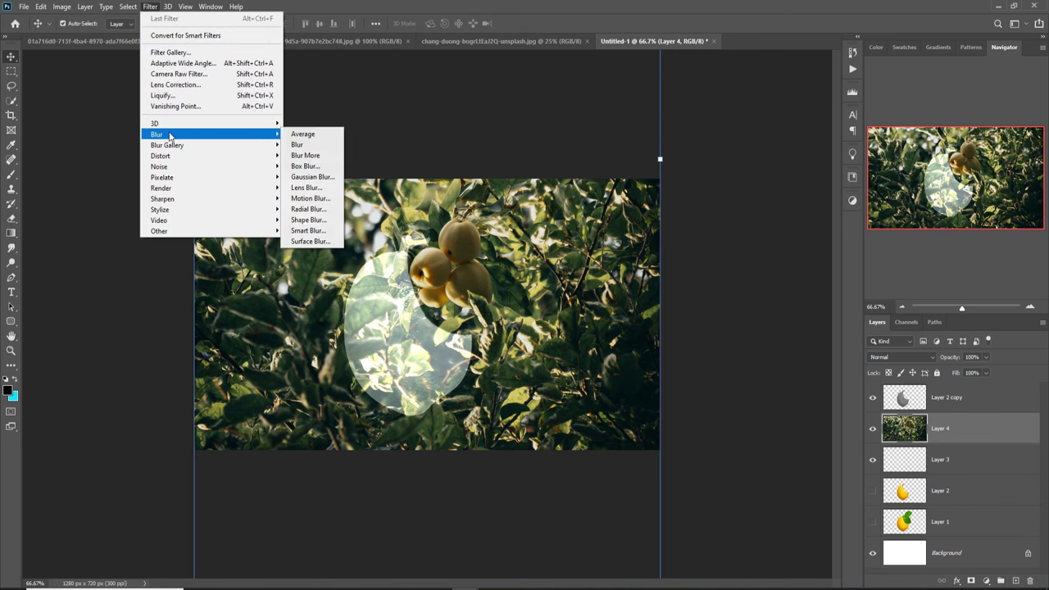
pyautogui.click(308, 178)
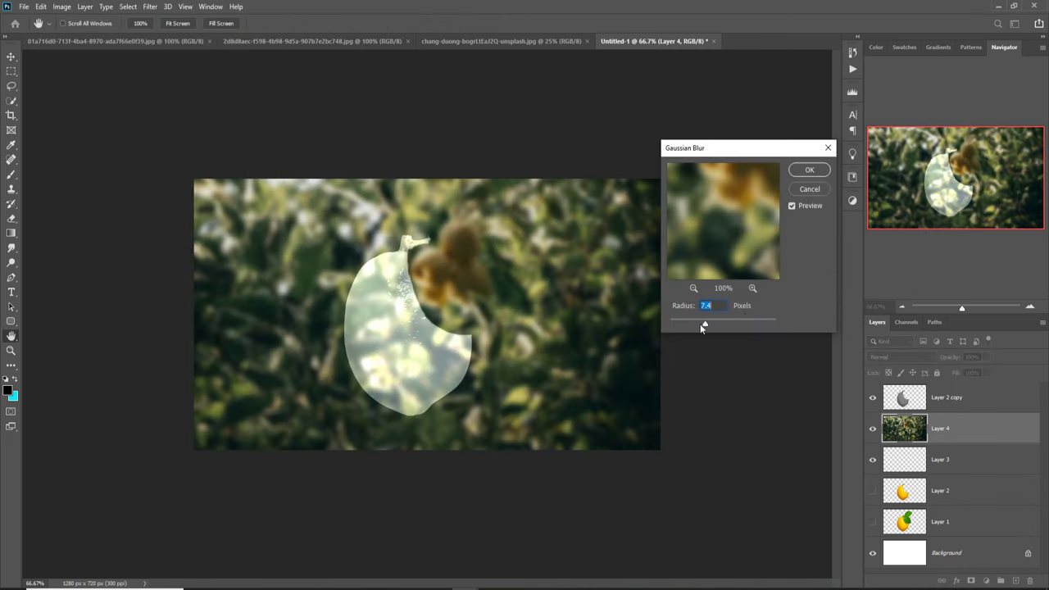
pyautogui.moveTo(703, 325); pyautogui.dragTo(713, 327)
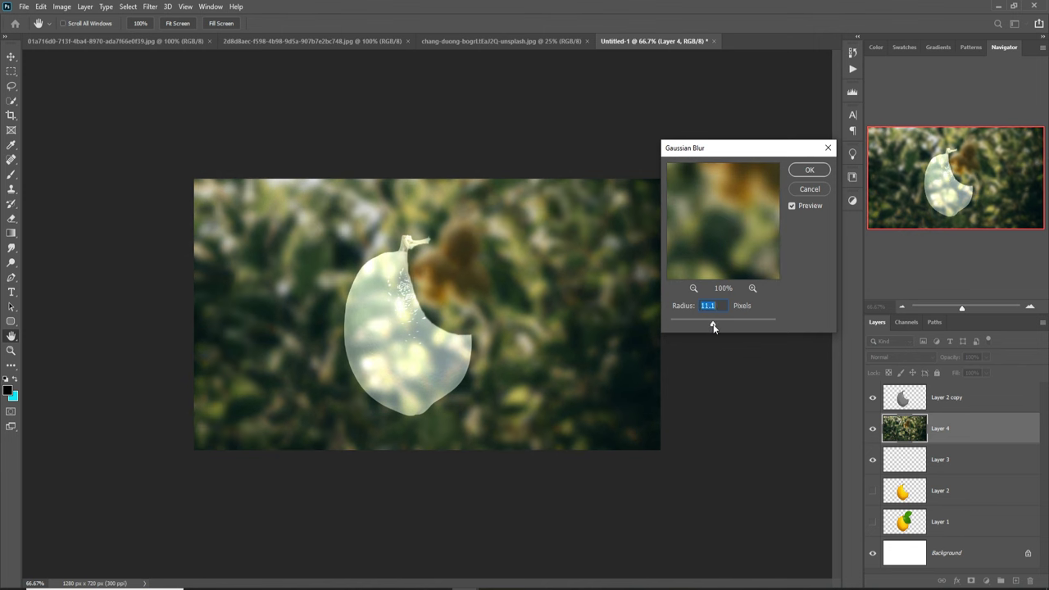
pyautogui.click(807, 171)
pyautogui.press('v')
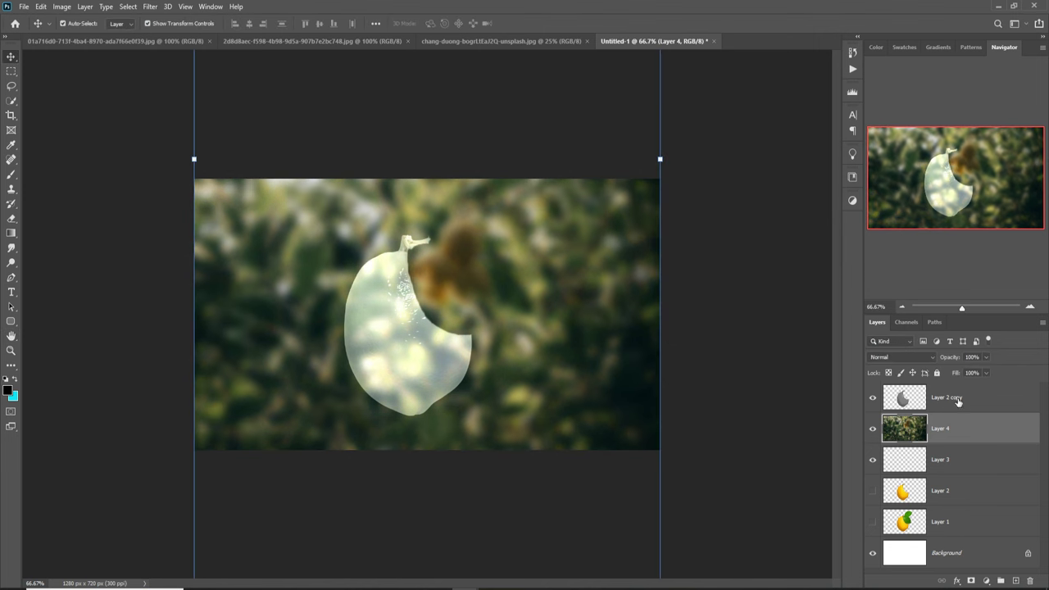
# Step: Add a Levels adjustment layer above the Layer 2 copy and clip it to that layer
pyautogui.click(956, 402)
pyautogui.click(986, 581)
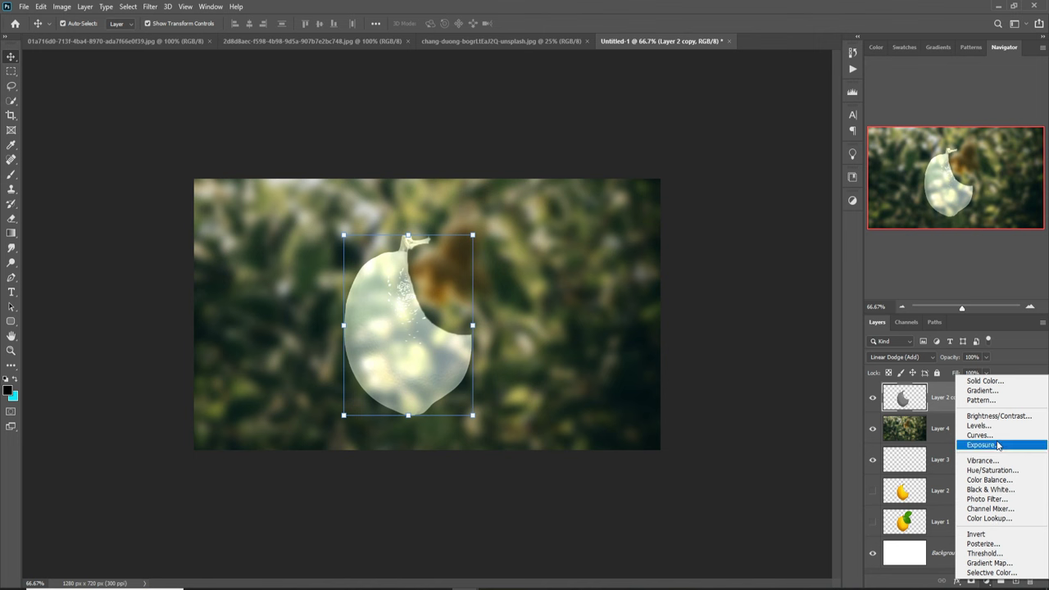
pyautogui.click(978, 426)
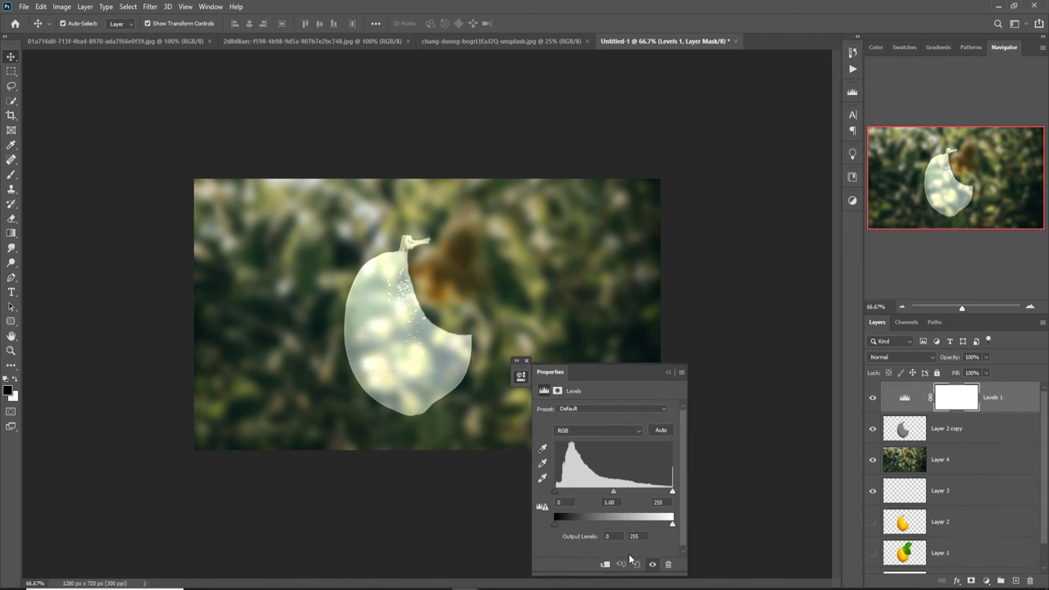
pyautogui.click(610, 564)
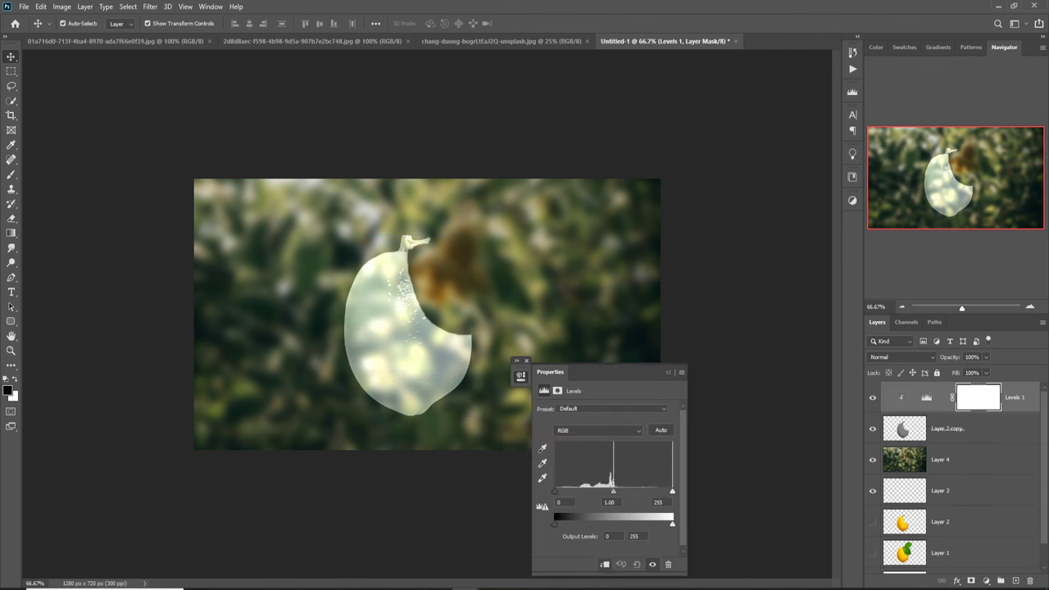
# Step: Set the Levels inputs to about 31 for shadows, 0.38 for midtones and 243 for highlights to make the lemon body transparent
pyautogui.moveTo(615, 495); pyautogui.dragTo(645, 491)
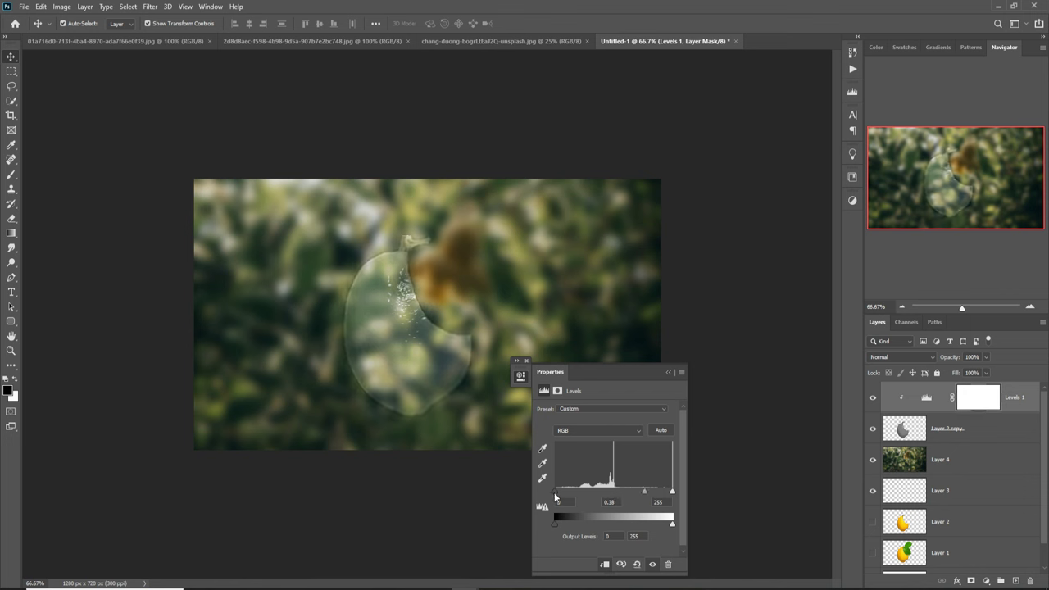
pyautogui.moveTo(554, 492); pyautogui.dragTo(560, 496)
pyautogui.moveTo(672, 491); pyautogui.dragTo(665, 493)
pyautogui.moveTo(560, 497); pyautogui.dragTo(571, 495)
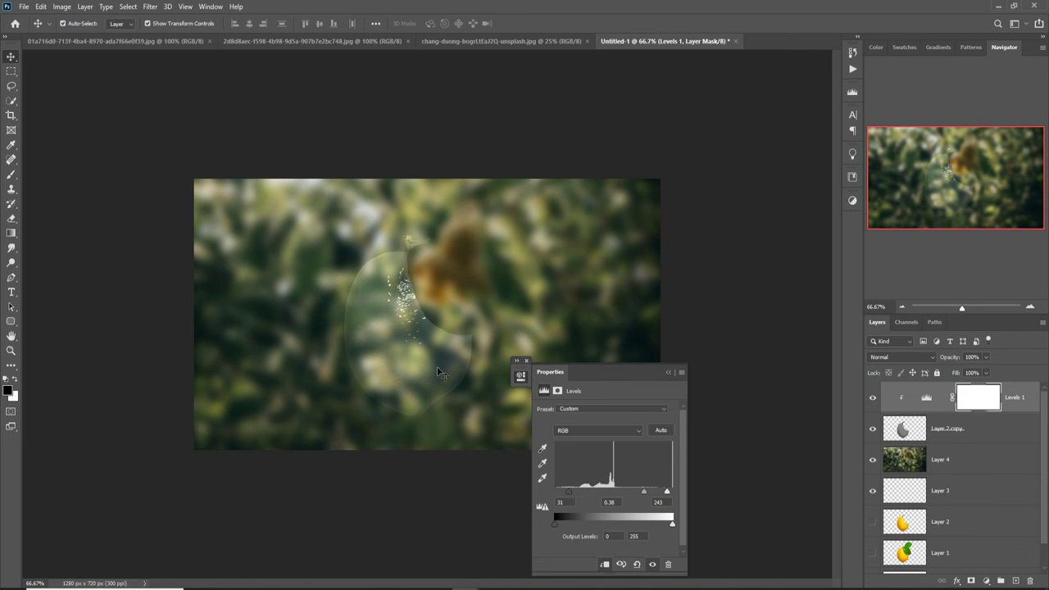
pyautogui.moveTo(643, 493); pyautogui.dragTo(645, 493)
pyautogui.click(527, 361)
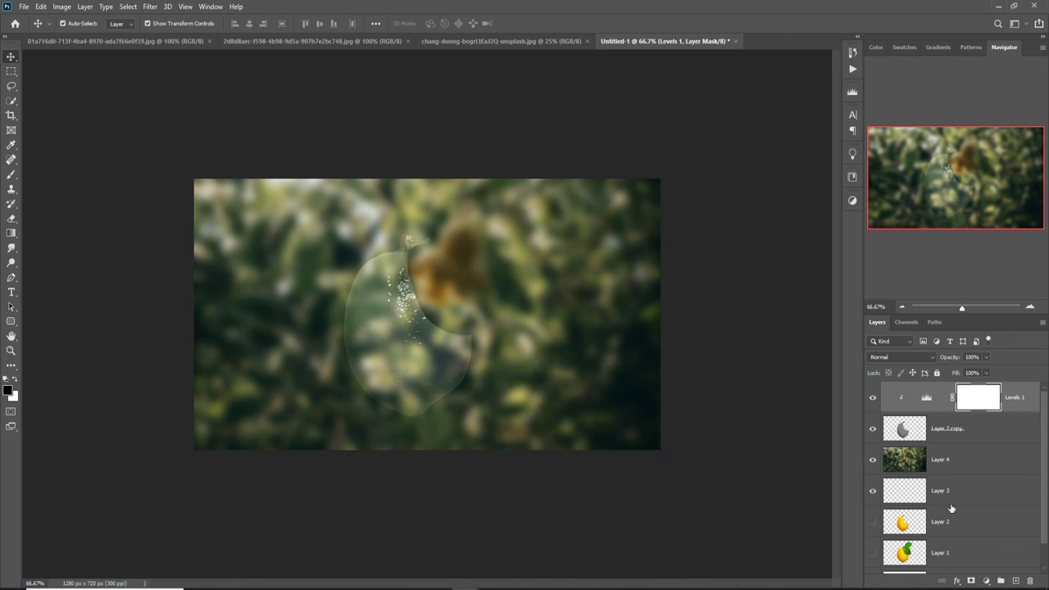
# Step: Move Layer 2 above Layer 4, directly below the Layer 2 copy, and make it visible
pyautogui.click(965, 524)
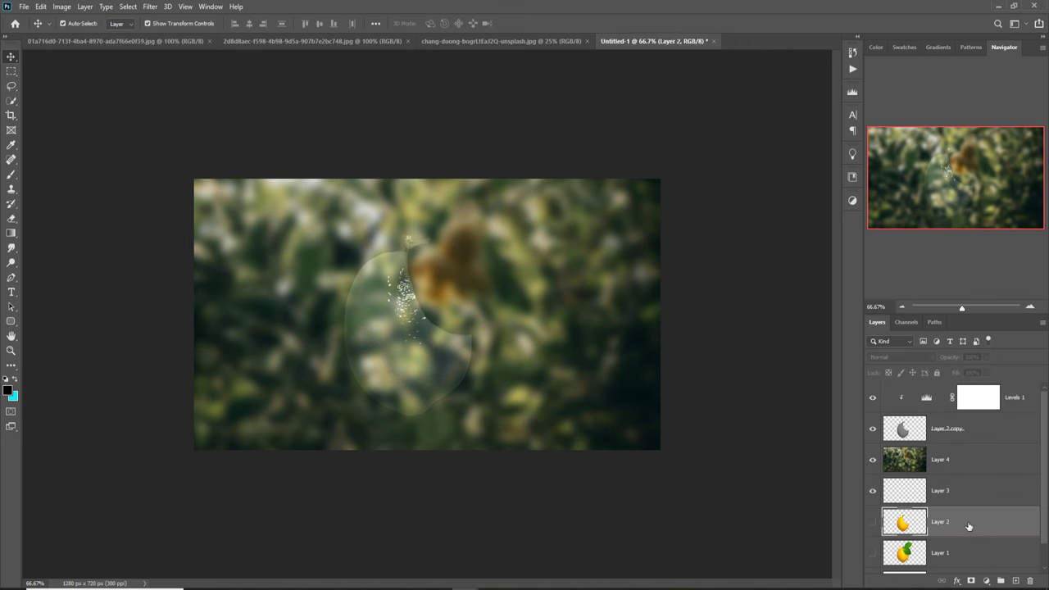
pyautogui.moveTo(955, 458); pyautogui.dragTo(955, 459)
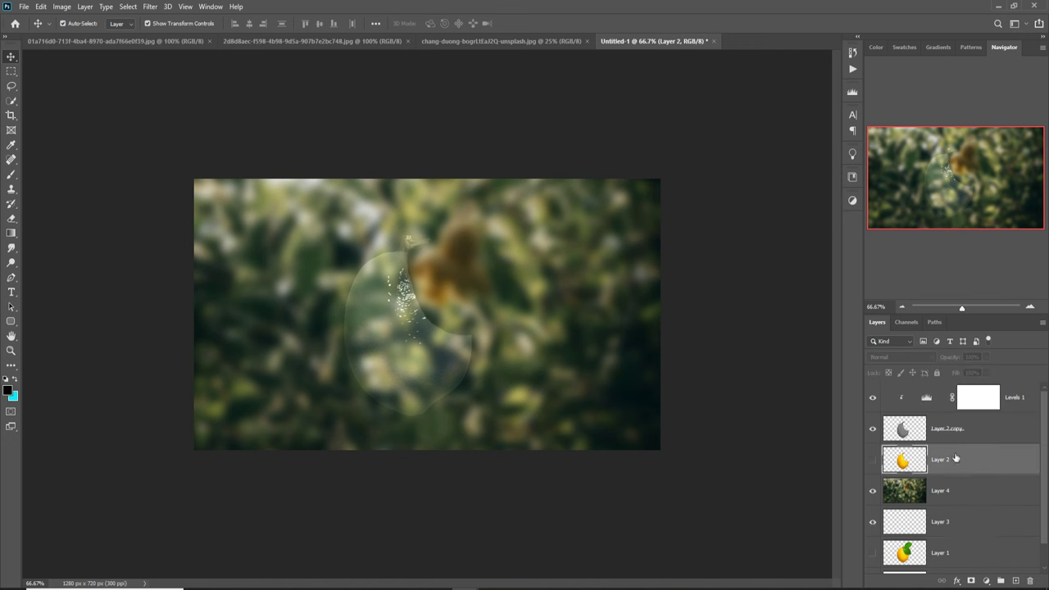
pyautogui.click(873, 460)
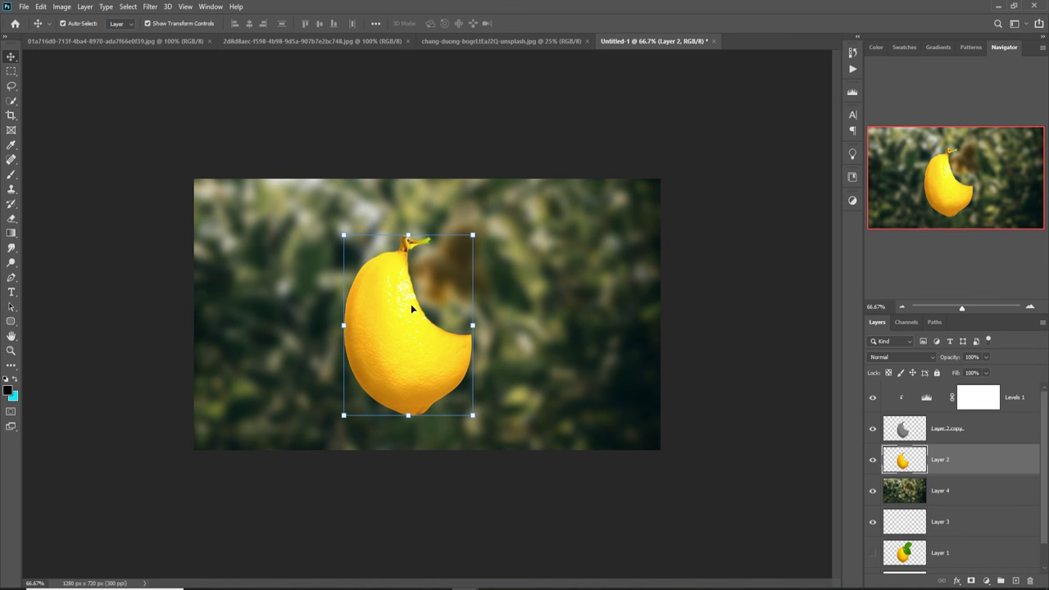
# Step: Desaturate the yellow lemon body on Layer 2
pyautogui.click(58, 10)
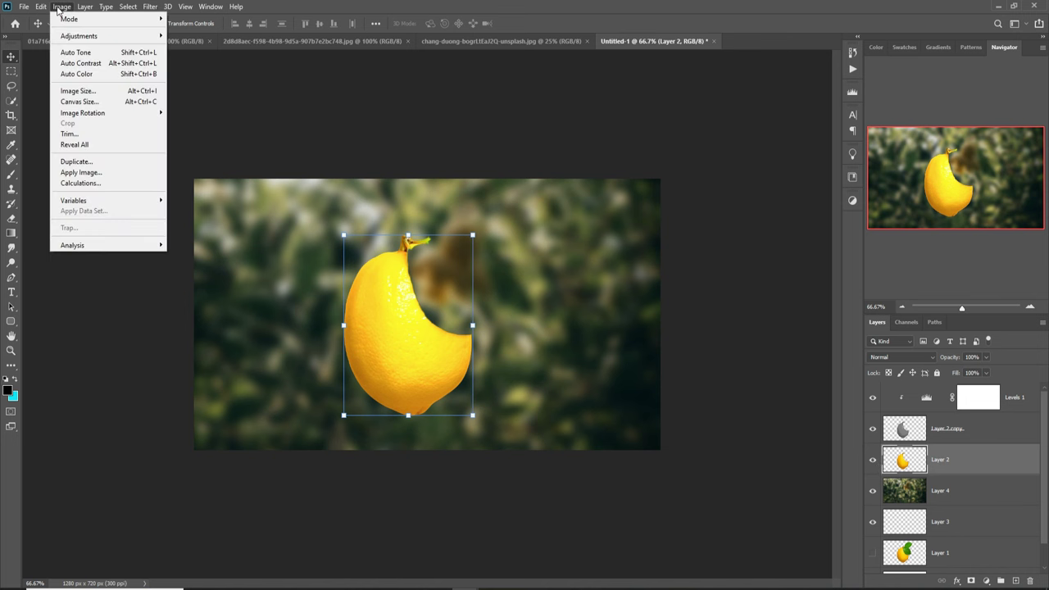
pyautogui.moveTo(71, 38)
pyautogui.click(928, 363)
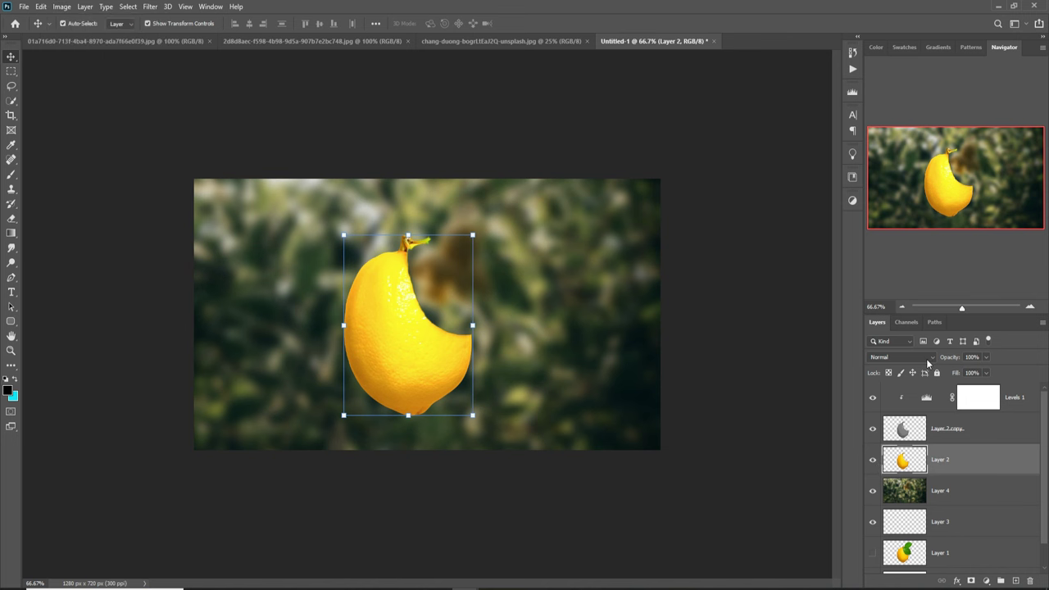
pyautogui.click(55, 7)
pyautogui.moveTo(72, 39)
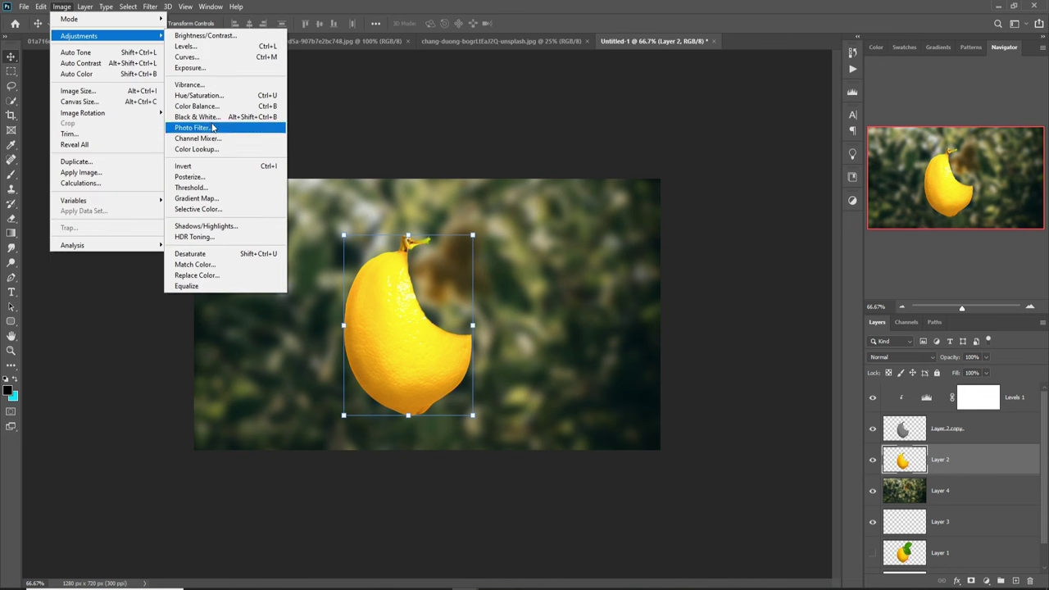
pyautogui.click(207, 254)
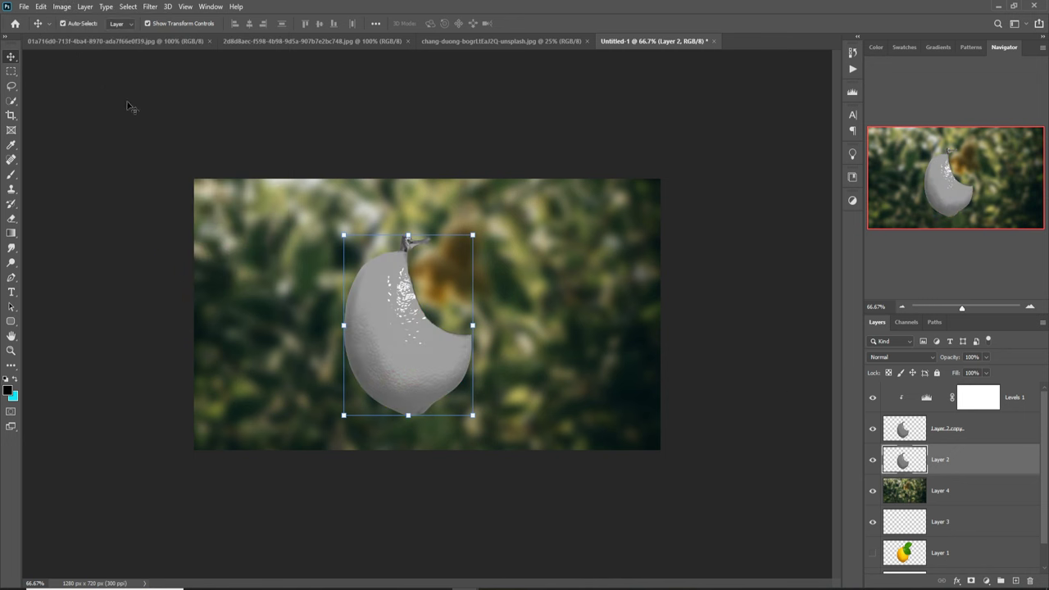
# Step: Apply Glowing Edges to Layer 2 with edge width 3, brightness 13 and smoothness 4, and set its blend mode to Linear Dodge (Add)
pyautogui.click(154, 9)
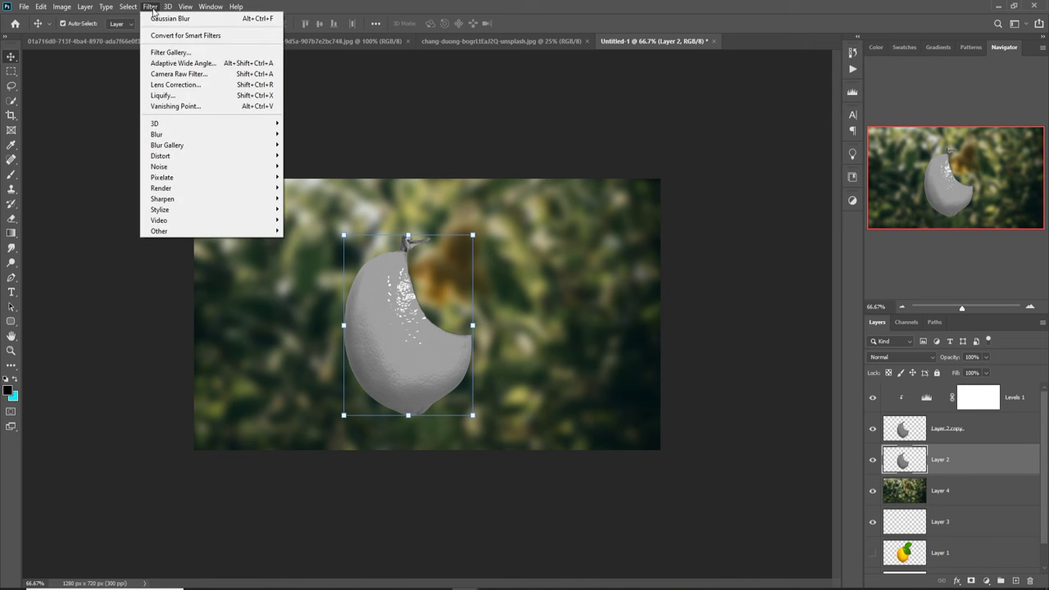
pyautogui.click(179, 53)
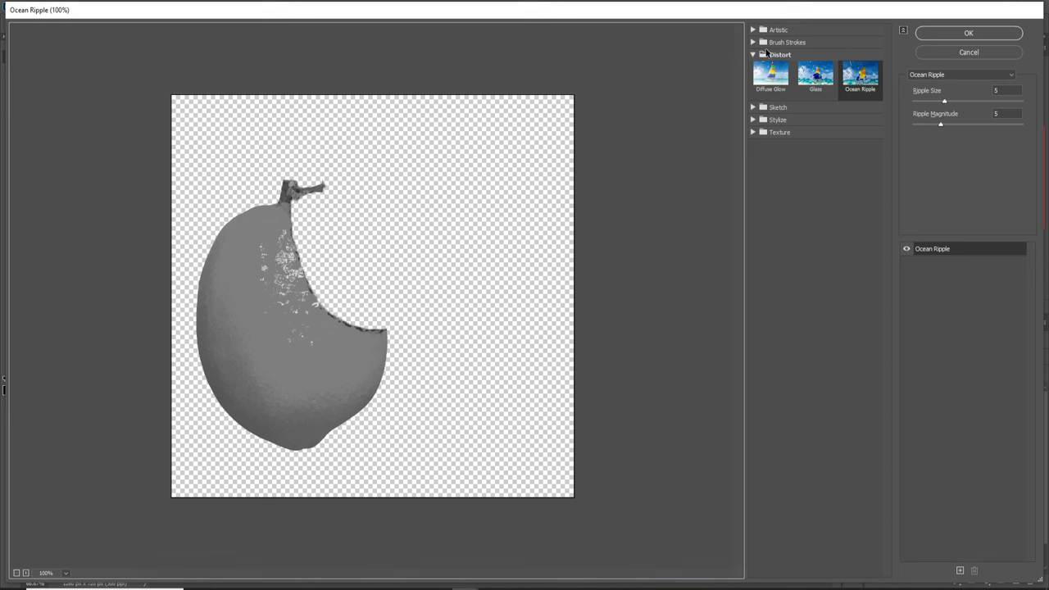
pyautogui.click(752, 132)
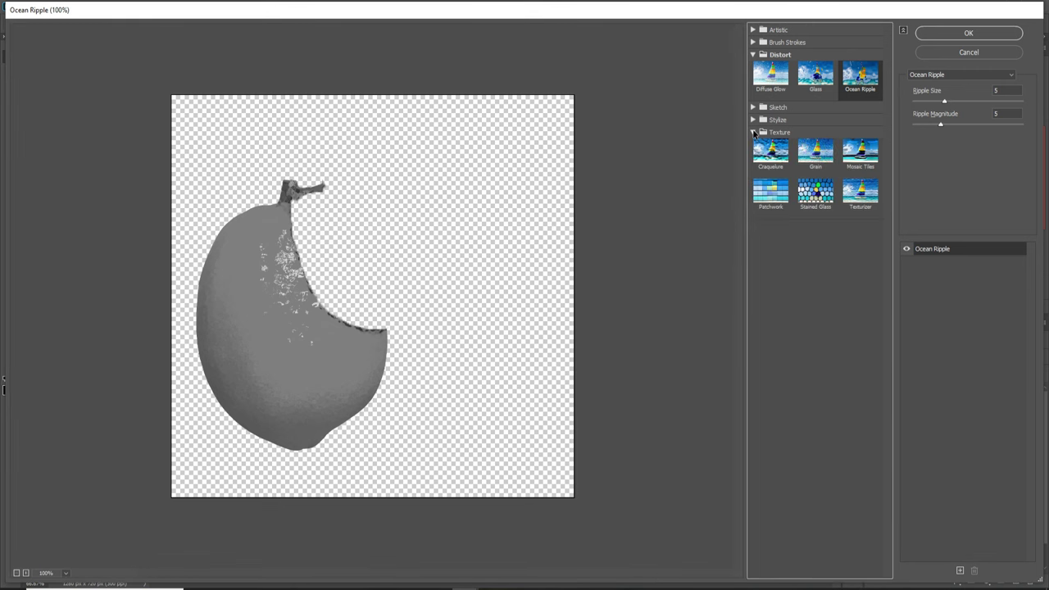
pyautogui.click(753, 119)
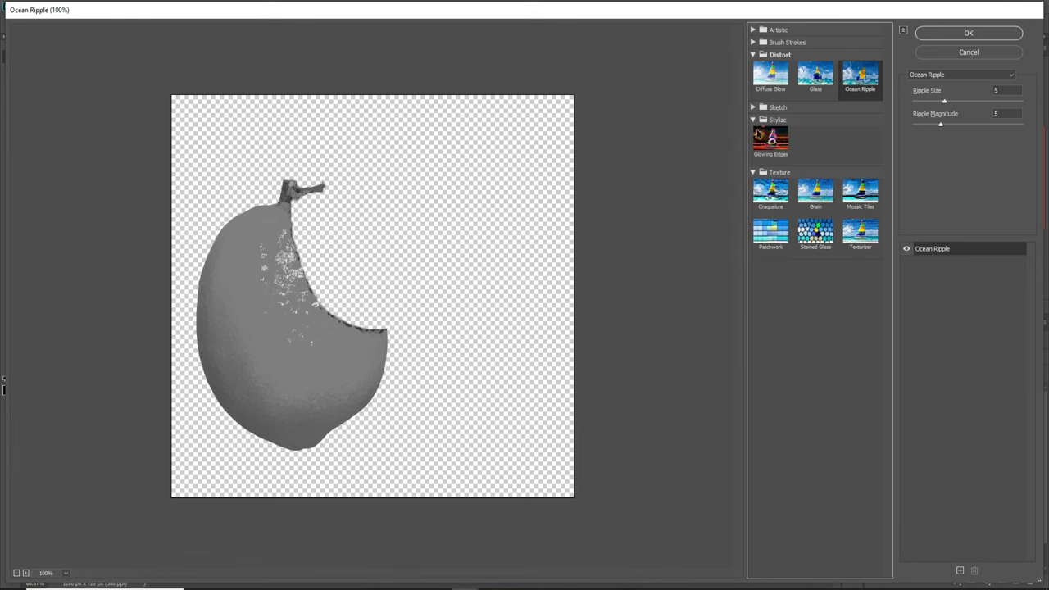
pyautogui.click(771, 138)
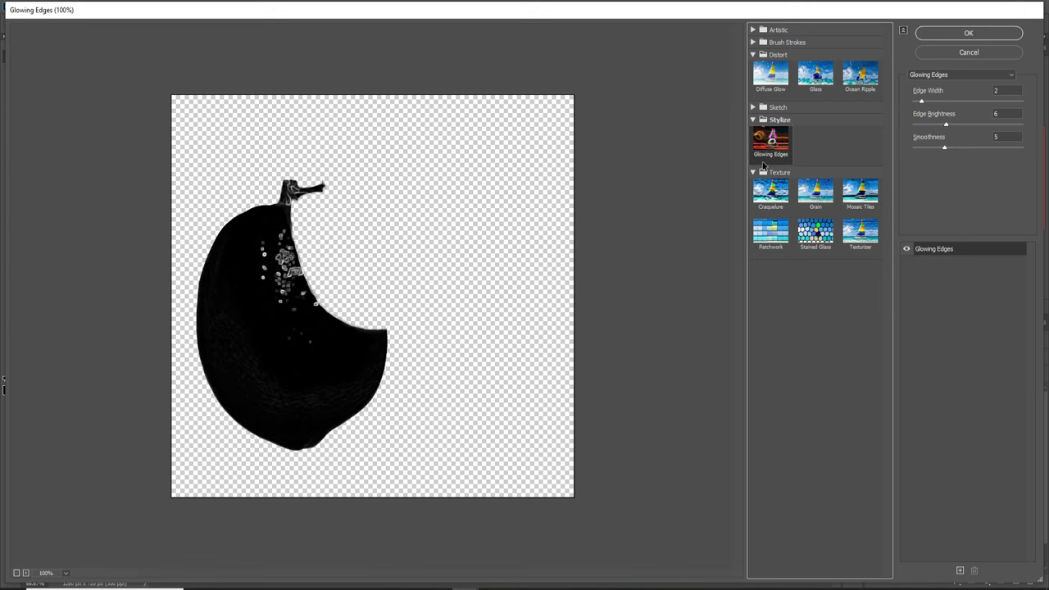
pyautogui.click(921, 102)
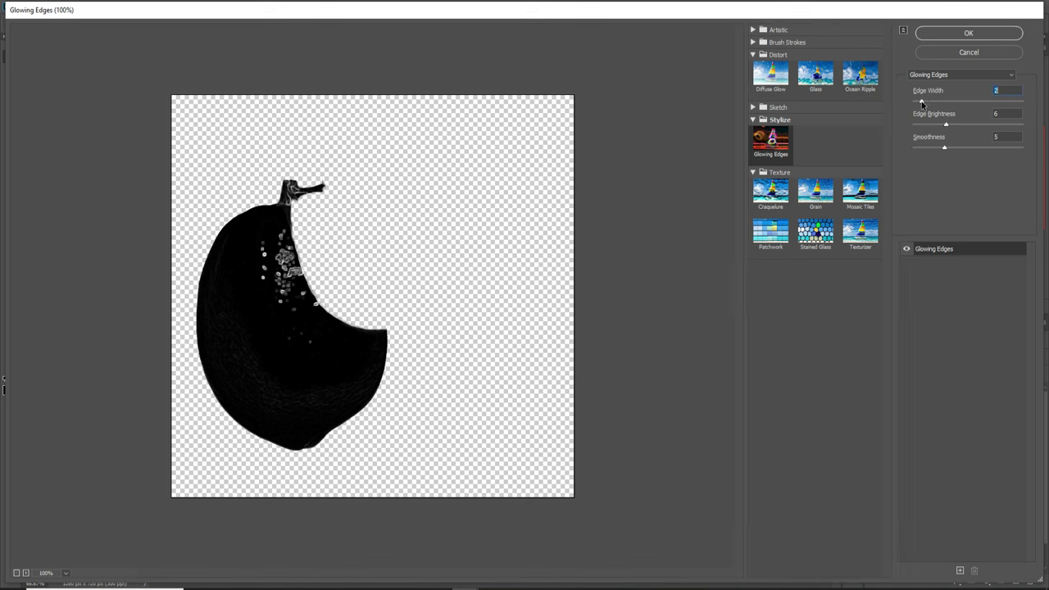
pyautogui.moveTo(923, 104); pyautogui.dragTo(949, 127)
pyautogui.moveTo(966, 125); pyautogui.dragTo(939, 154)
pyautogui.moveTo(956, 101); pyautogui.dragTo(934, 102)
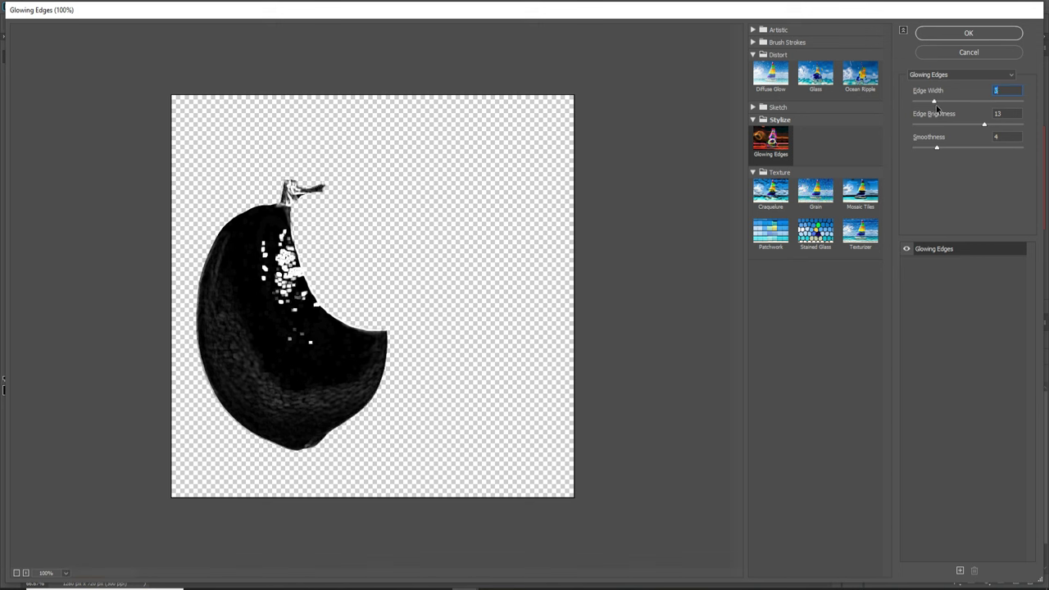
pyautogui.click(962, 34)
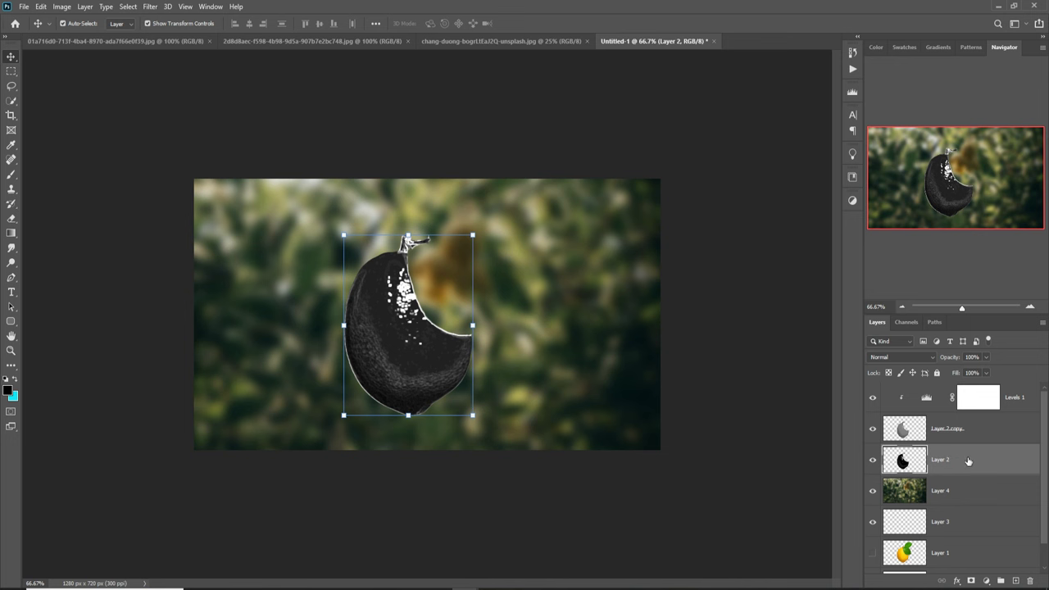
pyautogui.click(931, 355)
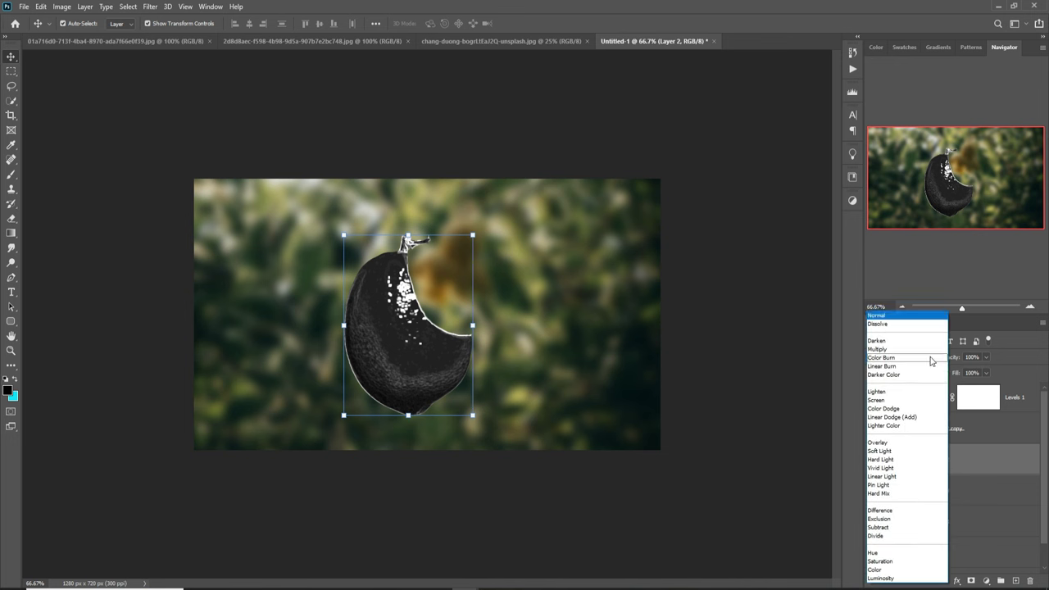
pyautogui.click(897, 418)
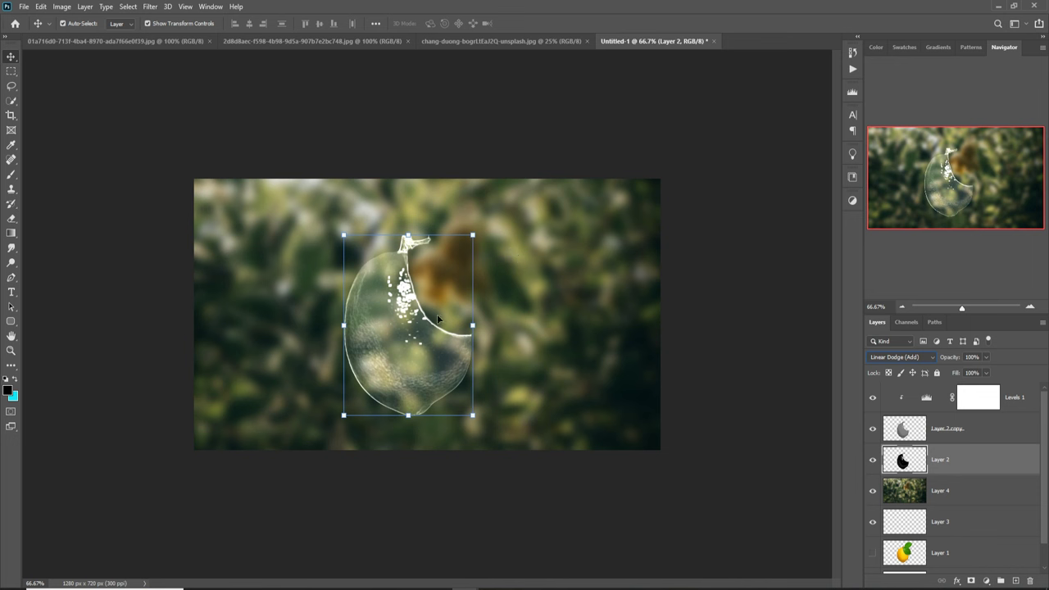
# Step: Add a layer mask to Layer 2 and paint it black with a 150 px brush at 17% opacity over the highlights and lower texture
pyautogui.click(972, 580)
pyautogui.click(12, 175)
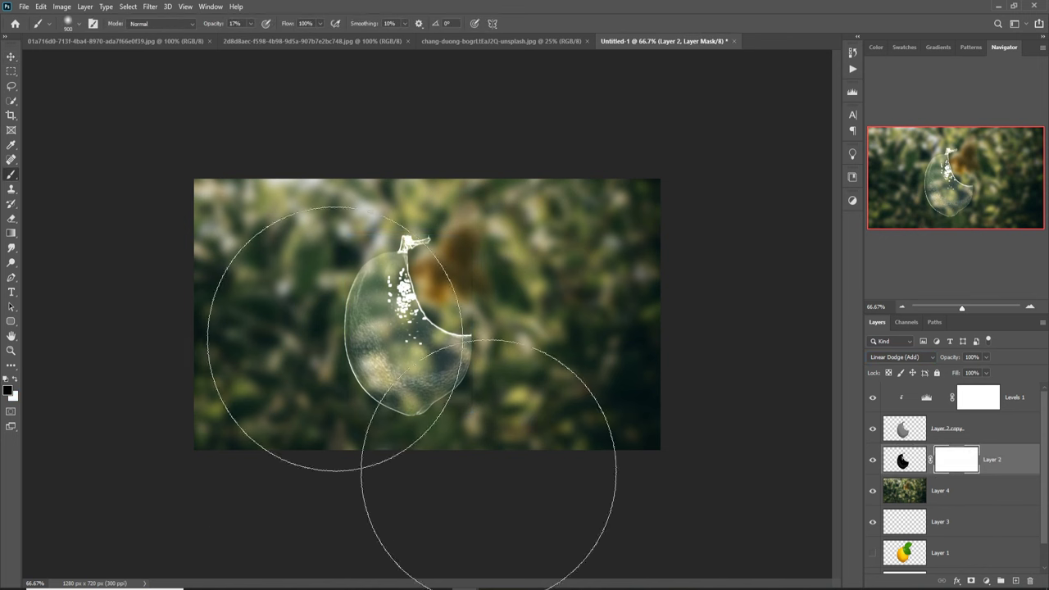
pyautogui.press('[')
pyautogui.press('[')
pyautogui.press('[')
pyautogui.press('[')
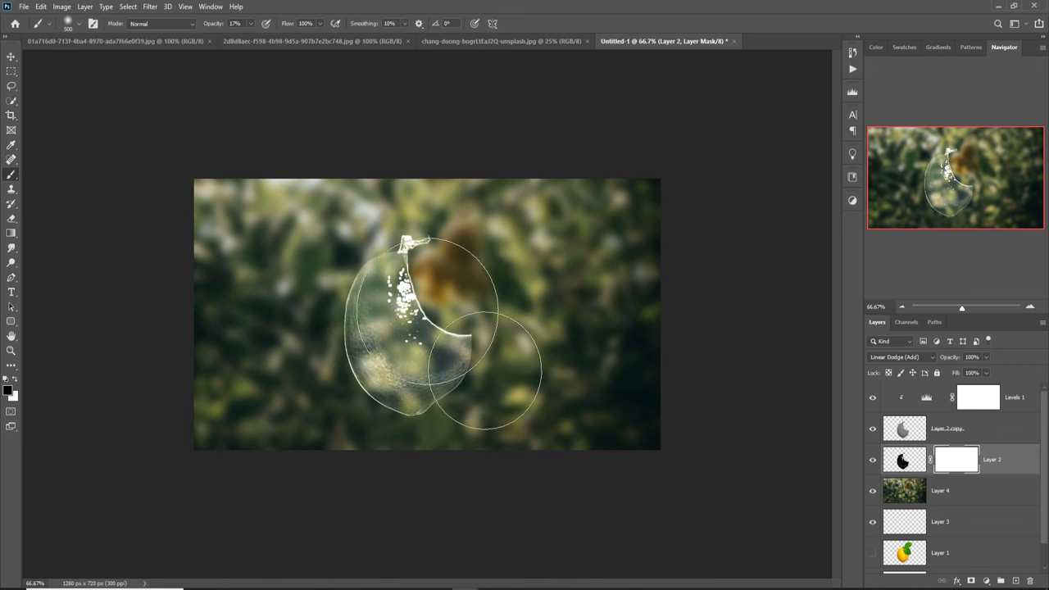
pyautogui.press('[')
pyautogui.press('[')
pyautogui.press('[')
pyautogui.press('[')
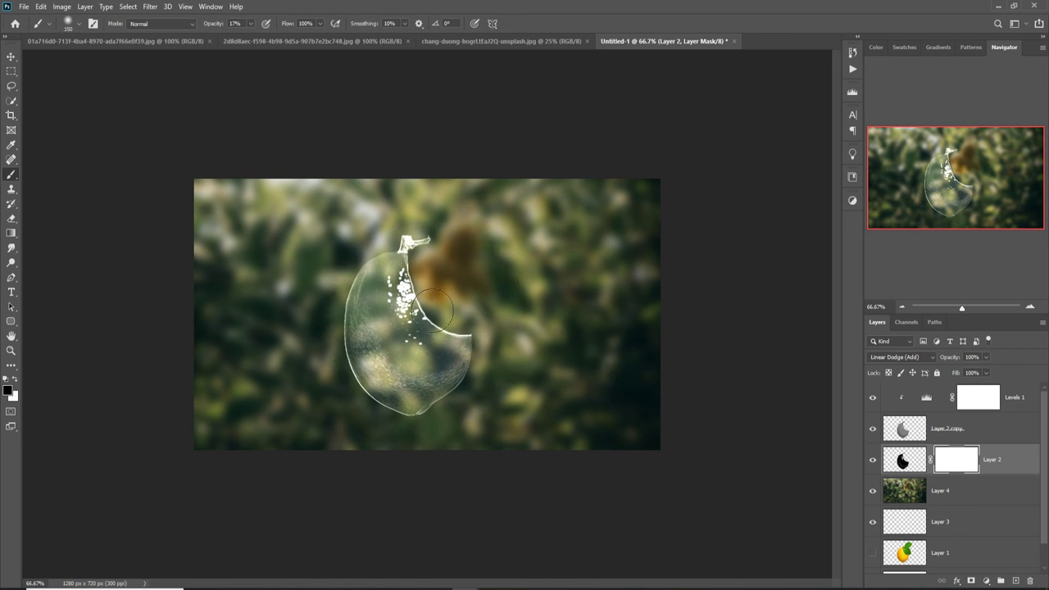
pyautogui.moveTo(442, 314)
pyautogui.mouseDown()
pyautogui.moveTo(432, 346)
pyautogui.moveTo(423, 295)
pyautogui.moveTo(425, 342)
pyautogui.moveTo(419, 315)
pyautogui.moveTo(442, 360)
pyautogui.moveTo(416, 303)
pyautogui.moveTo(427, 304)
pyautogui.moveTo(430, 336)
pyautogui.moveTo(421, 317)
pyautogui.moveTo(452, 348)
pyautogui.mouseUp()
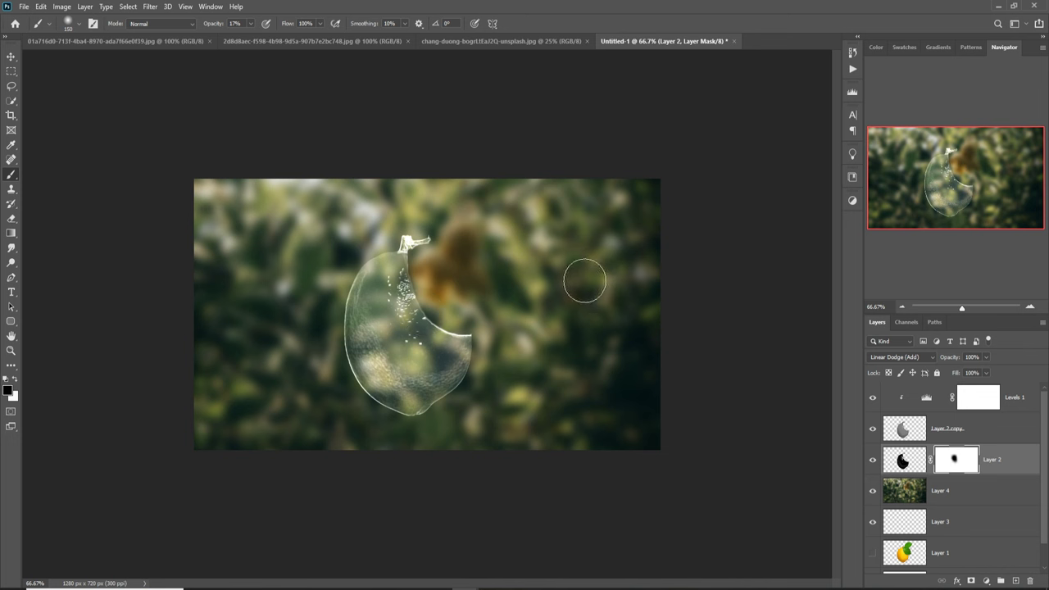
pyautogui.moveTo(426, 387)
pyautogui.mouseDown()
pyautogui.moveTo(390, 357)
pyautogui.moveTo(414, 397)
pyautogui.moveTo(397, 352)
pyautogui.moveTo(410, 387)
pyautogui.mouseUp()
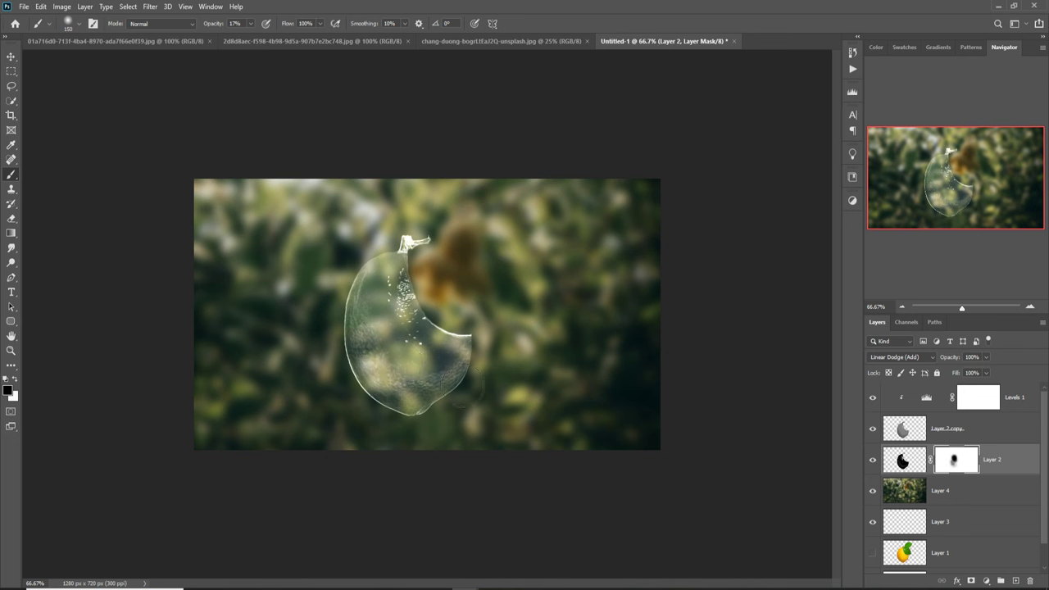
pyautogui.click(11, 56)
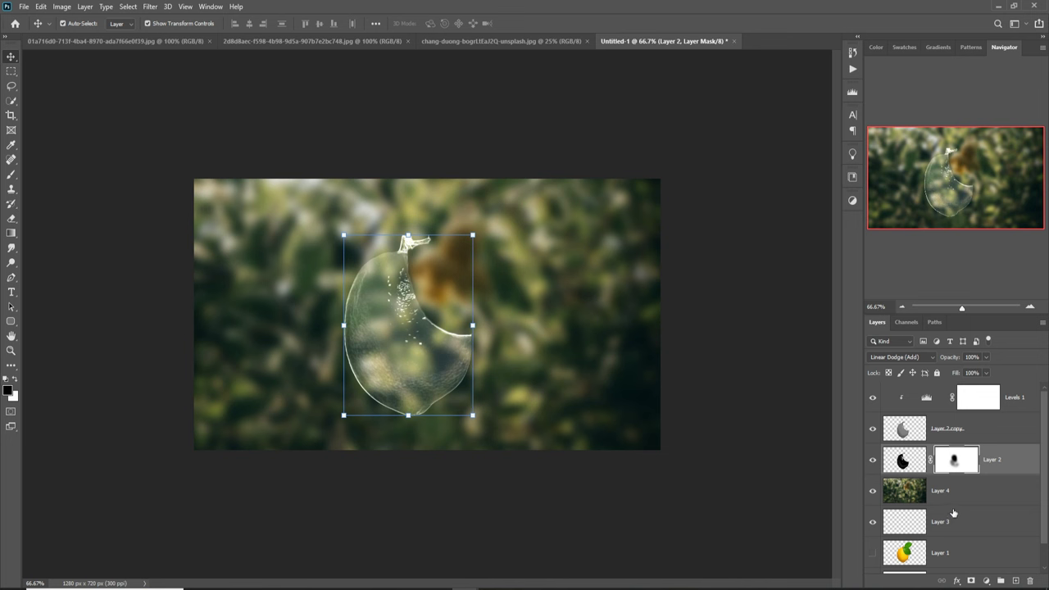
# Step: Make Layer 1 visible and move it between Layer 2 and Layer 4
pyautogui.click(904, 554)
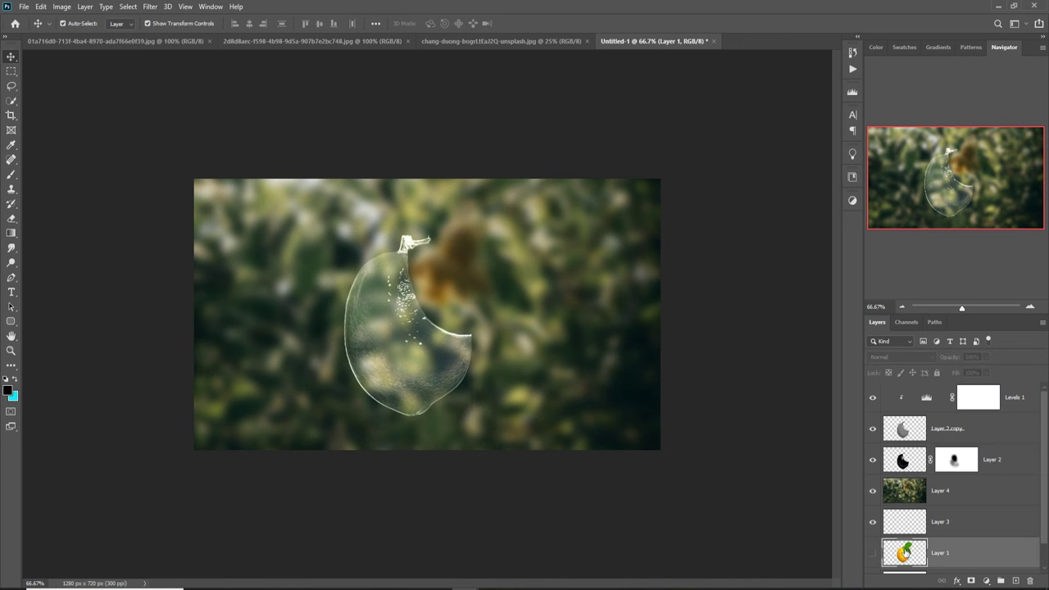
pyautogui.click(873, 555)
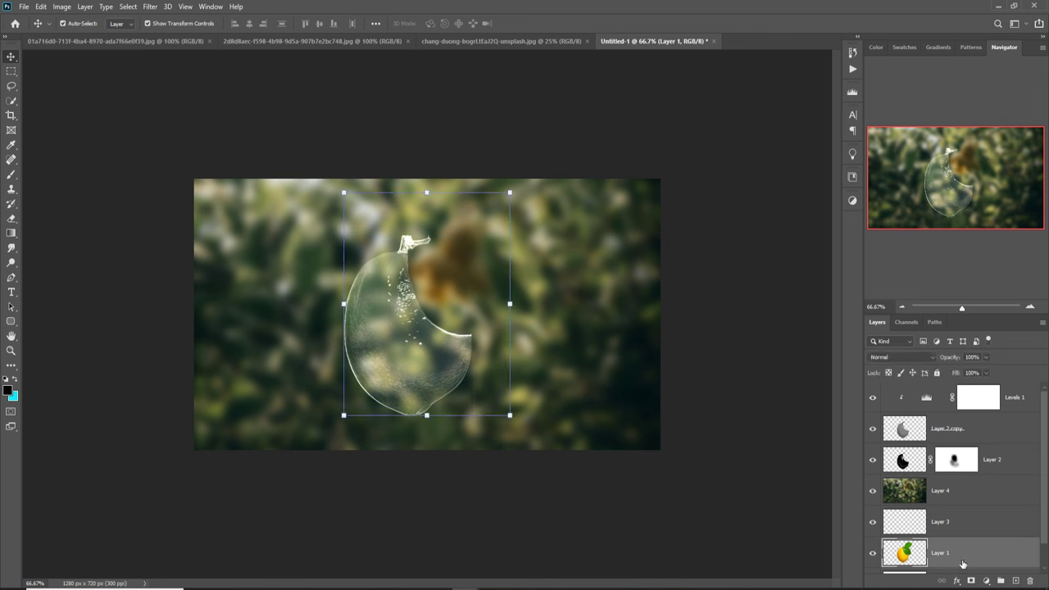
pyautogui.moveTo(974, 553); pyautogui.dragTo(974, 482)
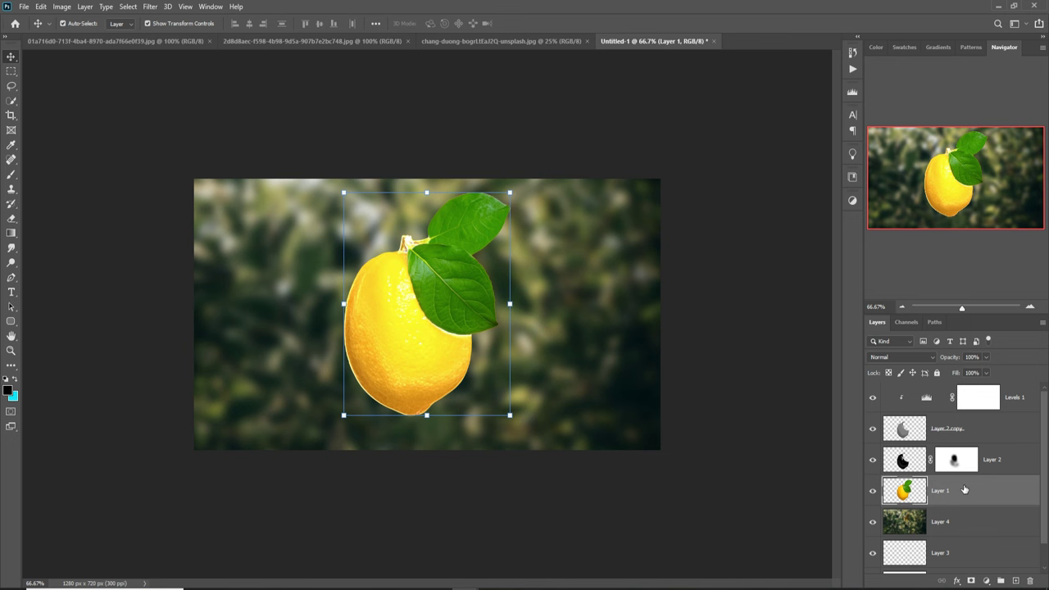
# Step: Quick-select both green leaves on Layer 1, copy them to a new layer, and make Layer 1 active again
pyautogui.click(12, 101)
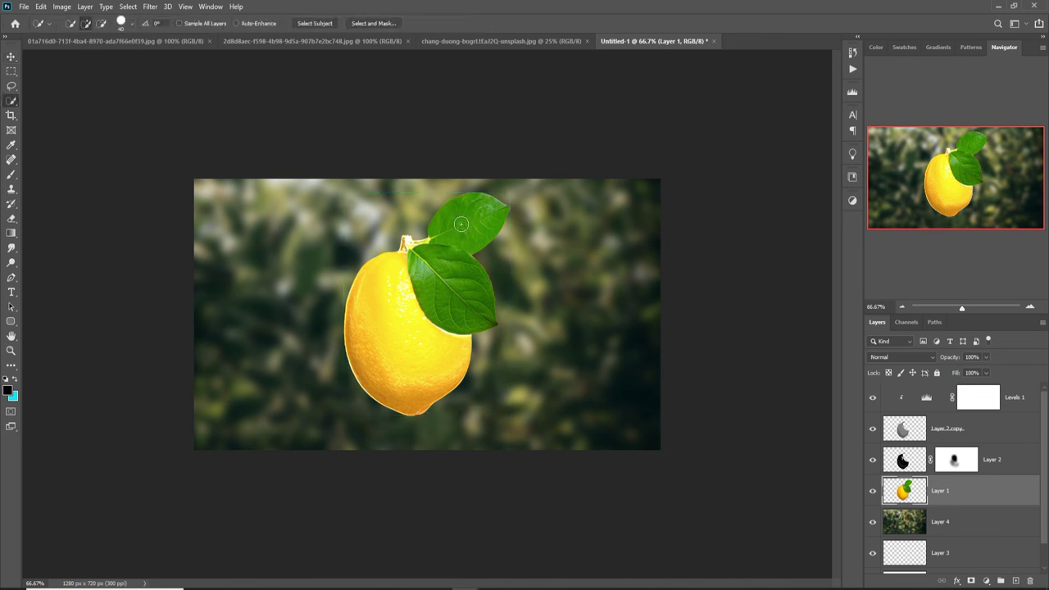
pyautogui.moveTo(461, 224)
pyautogui.mouseDown()
pyautogui.moveTo(479, 231)
pyautogui.moveTo(455, 287)
pyautogui.moveTo(414, 271)
pyautogui.moveTo(452, 295)
pyautogui.mouseUp()
pyautogui.hotkey('ctrl', 'j')
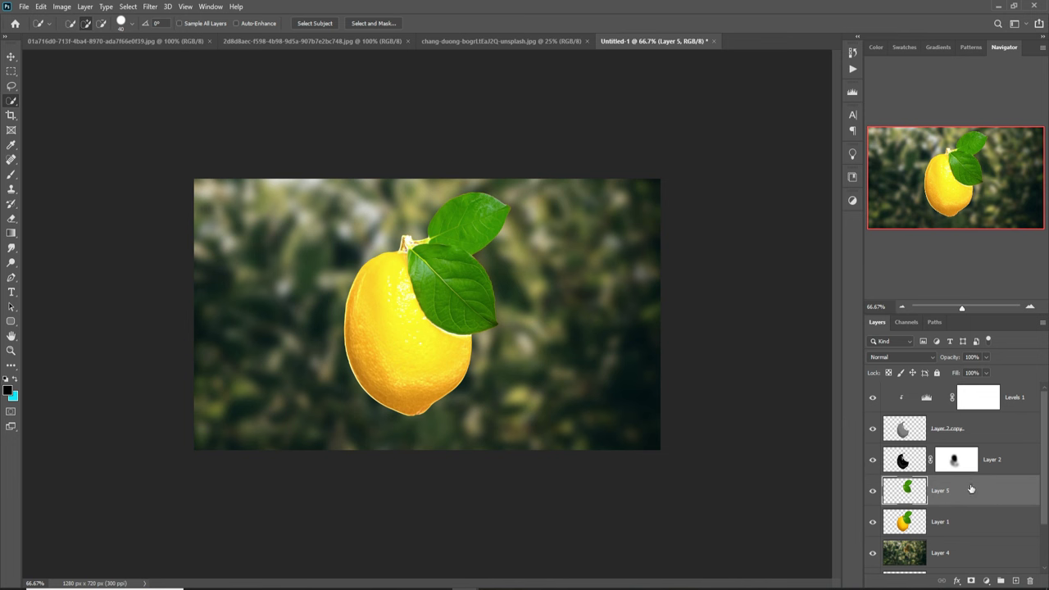
pyautogui.click(963, 527)
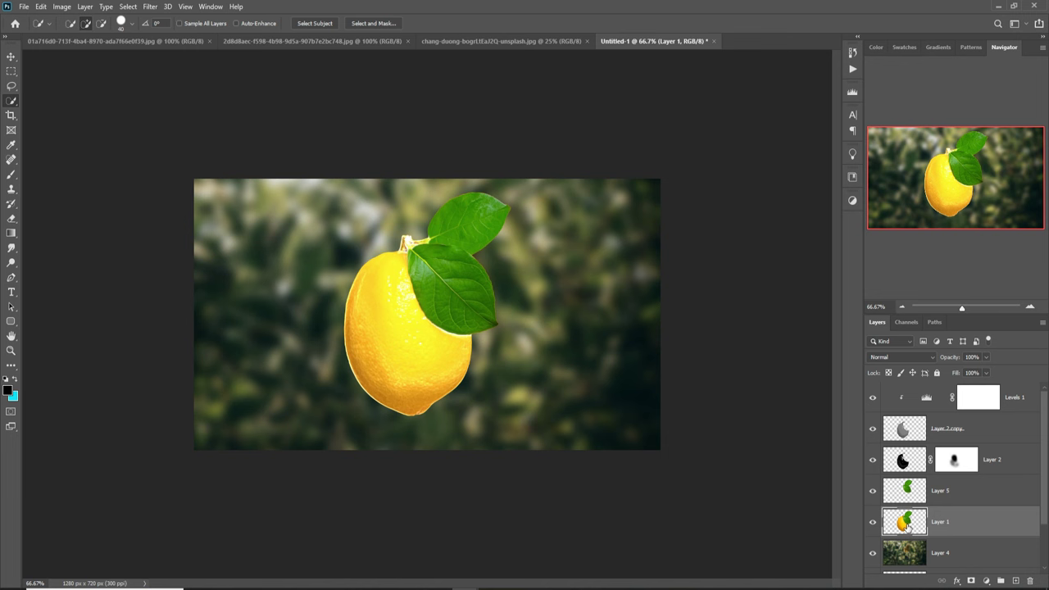
# Step: Add a layer mask to Layer 1 and paint out the lemon's upper half in black with a 150 px Hard Round brush at 100% opacity
pyautogui.click(970, 580)
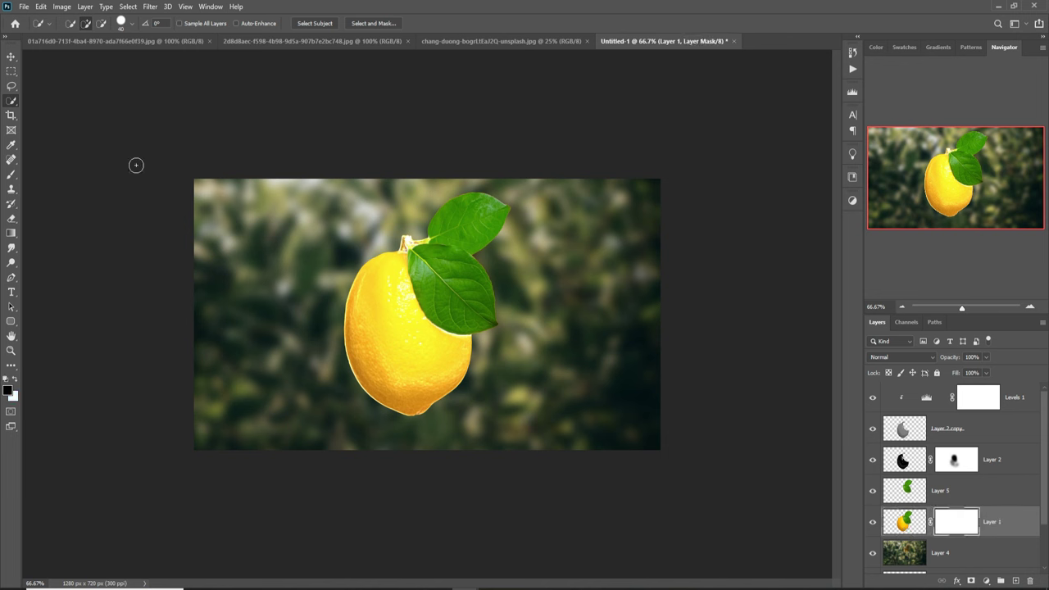
pyautogui.press('b')
pyautogui.click(79, 24)
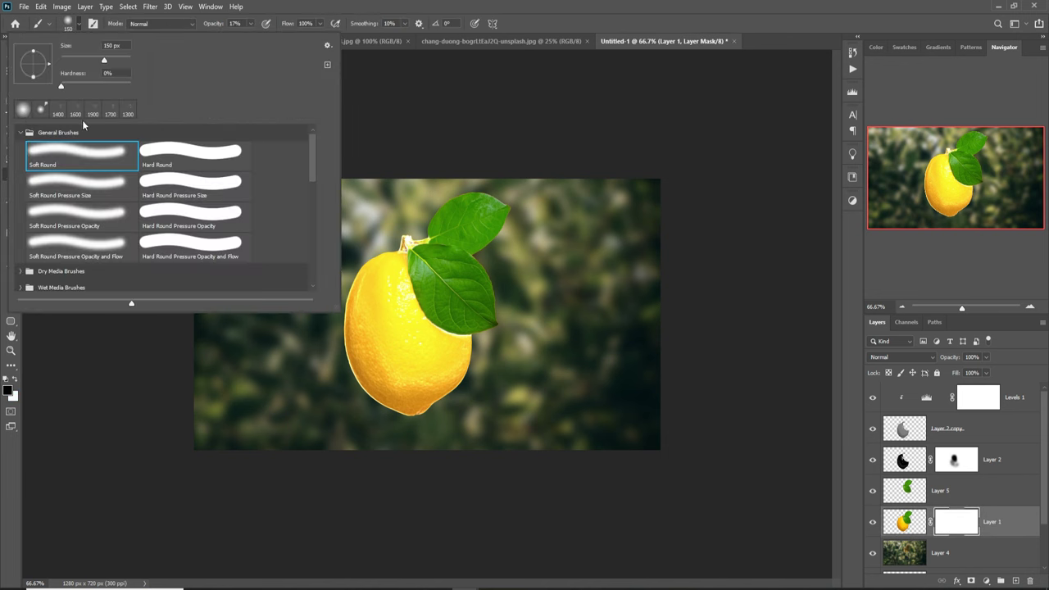
pyautogui.click(190, 158)
pyautogui.click(502, 122)
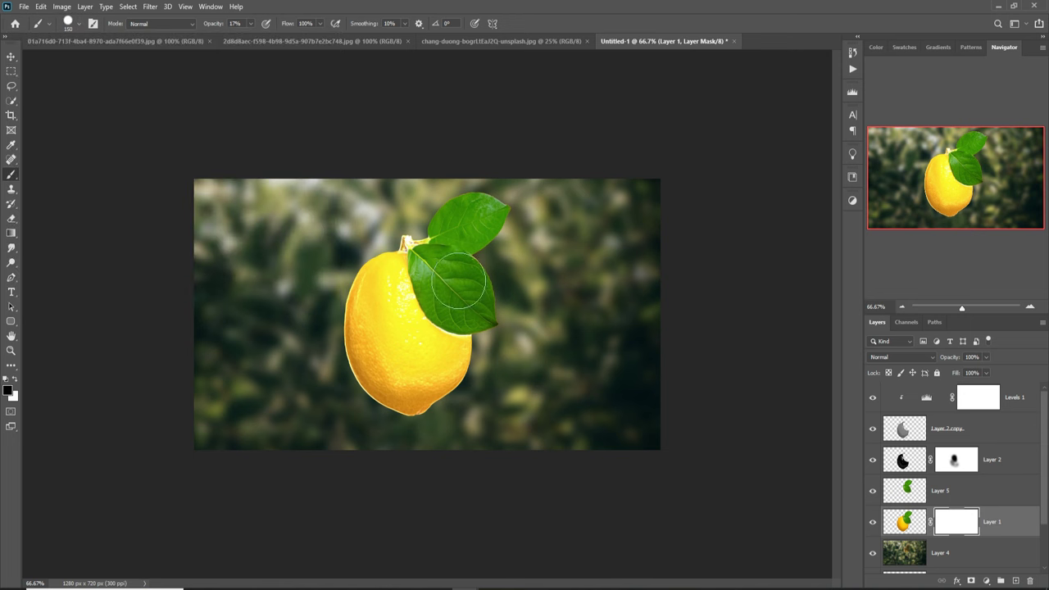
pyautogui.moveTo(377, 295)
pyautogui.mouseDown()
pyautogui.moveTo(378, 307)
pyautogui.moveTo(339, 319)
pyautogui.mouseUp()
pyautogui.click(249, 23)
pyautogui.moveTo(250, 39); pyautogui.dragTo(342, 39)
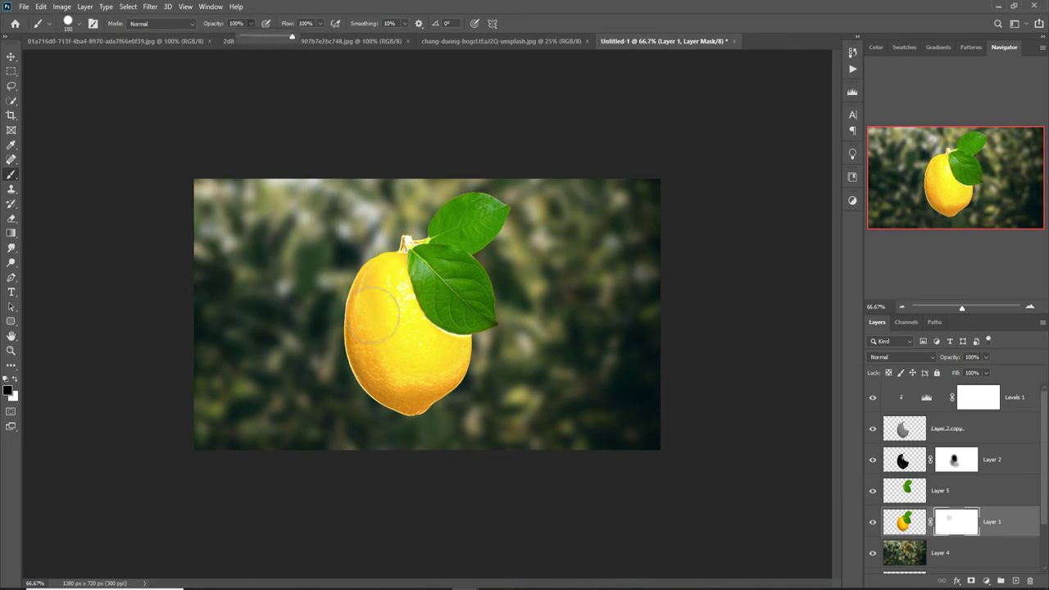
pyautogui.moveTo(385, 287)
pyautogui.mouseDown()
pyautogui.moveTo(368, 303)
pyautogui.moveTo(442, 311)
pyautogui.moveTo(409, 297)
pyautogui.moveTo(364, 315)
pyautogui.moveTo(481, 340)
pyautogui.moveTo(352, 343)
pyautogui.moveTo(477, 354)
pyautogui.moveTo(357, 350)
pyautogui.moveTo(465, 353)
pyautogui.moveTo(265, 300)
pyautogui.mouseUp()
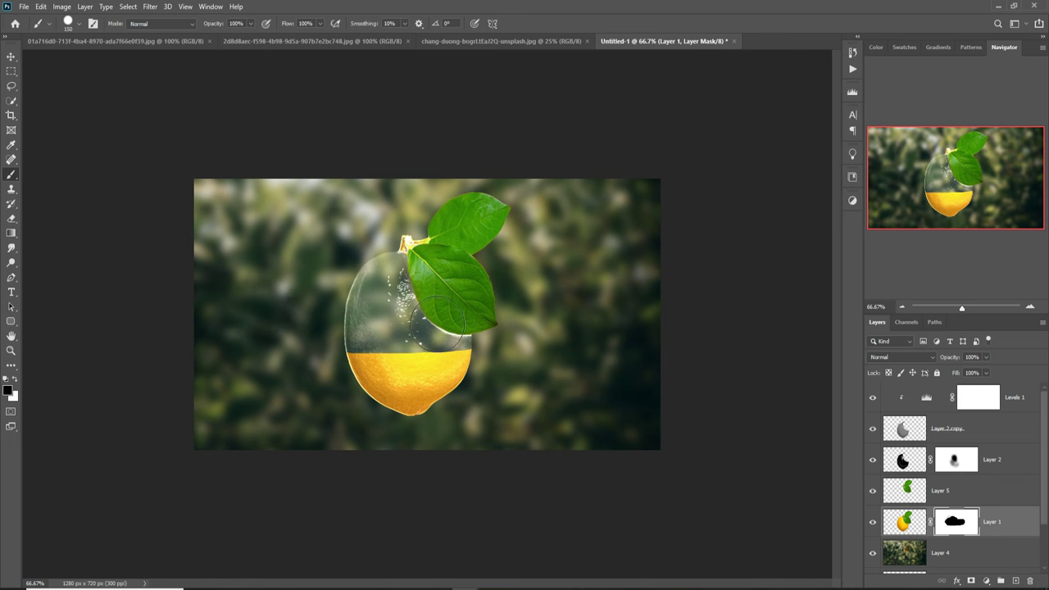
# Step: Enlarge the brush to 400 px and reshape the mask so the lemon's cut edge curves downward
pyautogui.press(']')
pyautogui.press(']')
pyautogui.press(']')
pyautogui.press(']')
pyautogui.press(']')
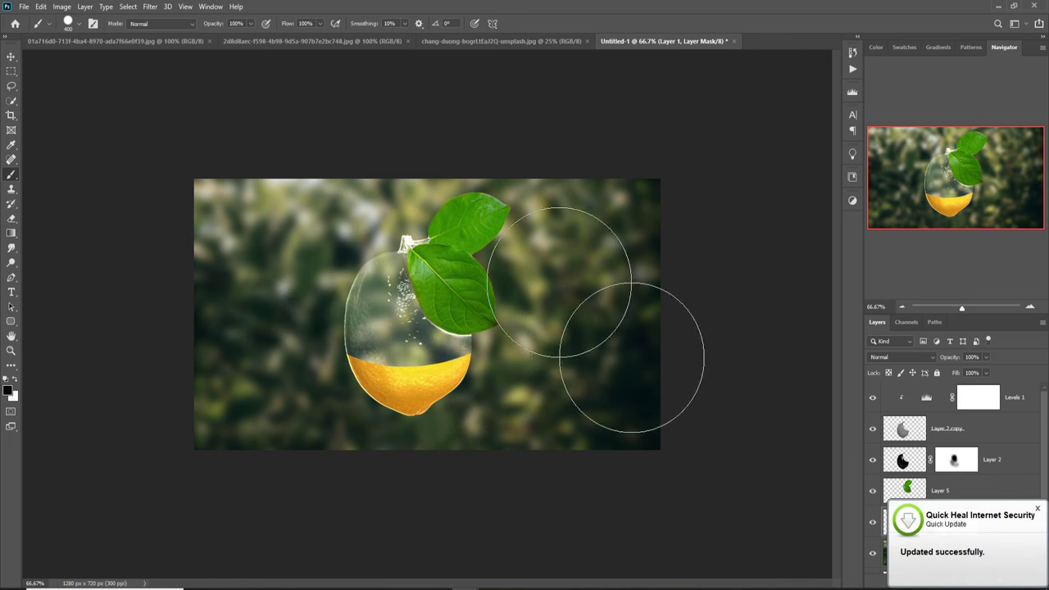
# Step: Switch to the orange slices image and quick-select the whole round slice
pyautogui.click(10, 56)
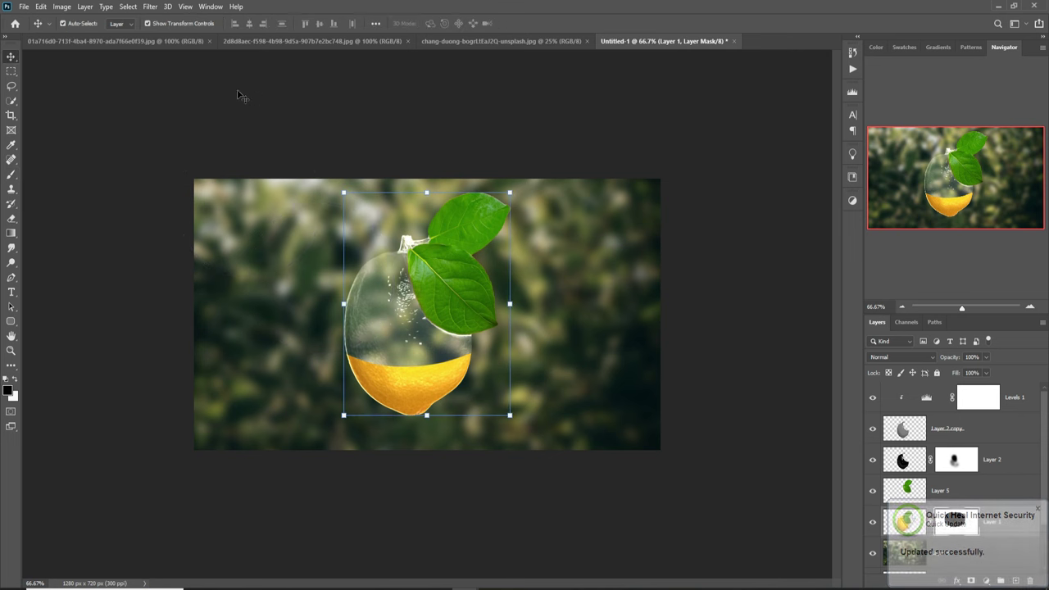
pyautogui.click(141, 42)
pyautogui.click(303, 45)
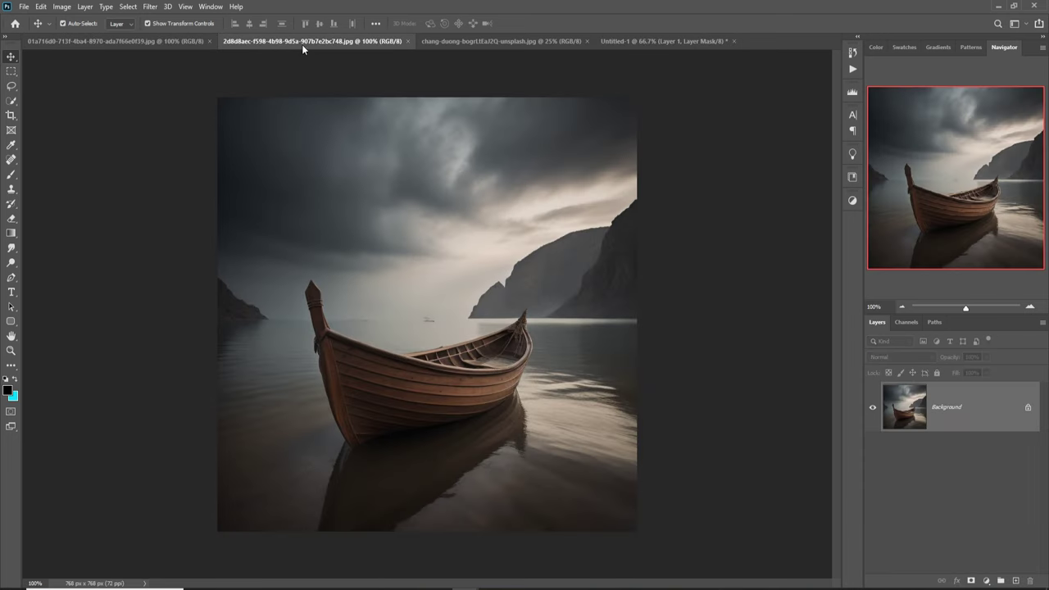
pyautogui.click(480, 45)
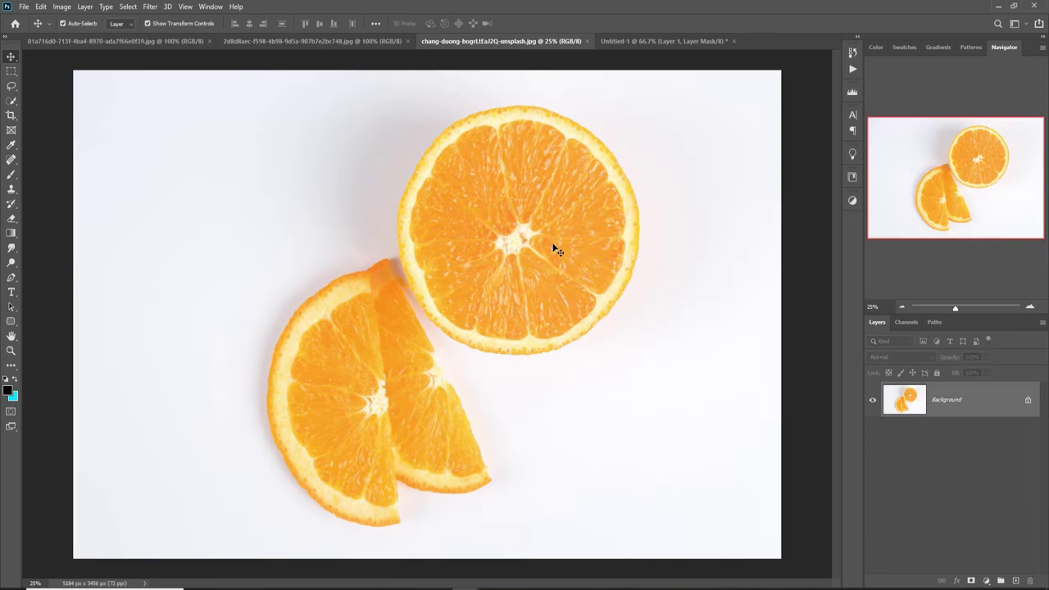
pyautogui.press('w')
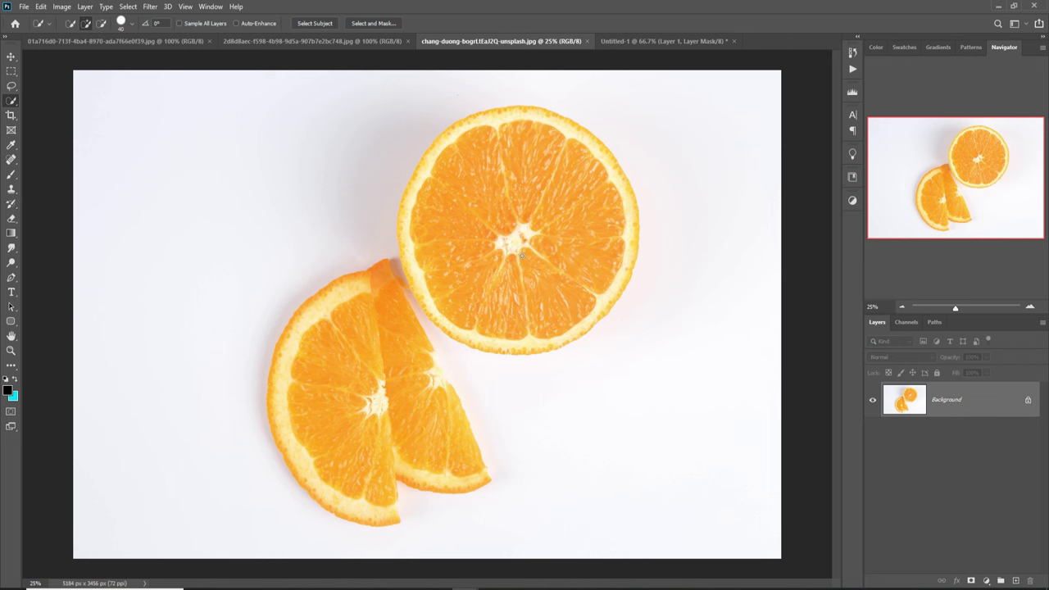
pyautogui.moveTo(410, 122); pyautogui.dragTo(620, 351)
# Step: Copy the selected orange slice into the Untitled-1 composite above Layer 1 and minimize the source image window
pyautogui.click(11, 56)
pyautogui.moveTo(471, 45); pyautogui.dragTo(541, 170)
pyautogui.moveTo(896, 304); pyautogui.dragTo(385, 383)
pyautogui.moveTo(994, 169); pyautogui.dragTo(611, 336)
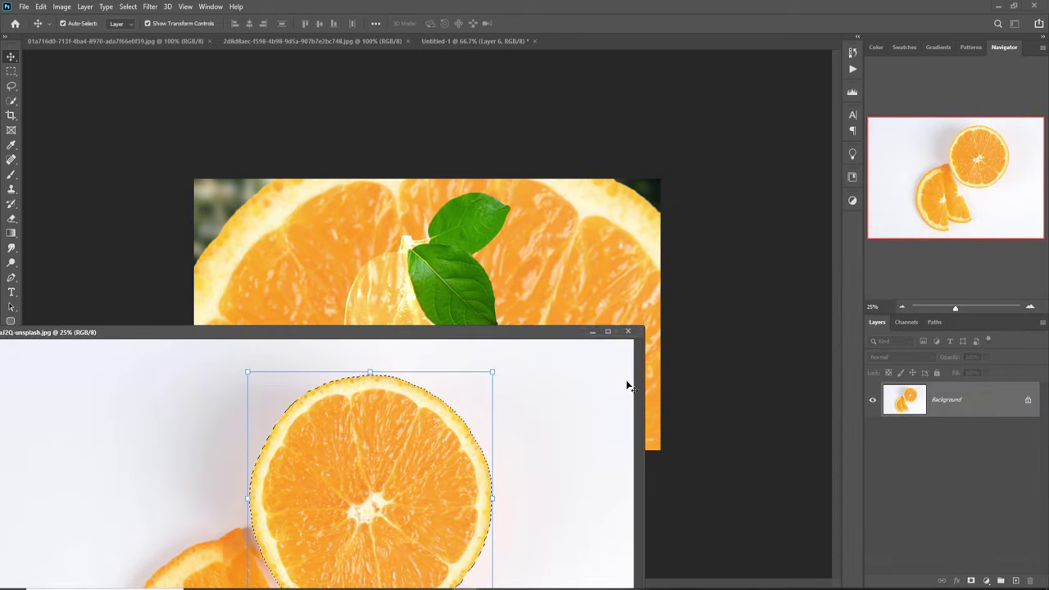
pyautogui.click(594, 334)
# Step: Scale the orange slice over the lemon's cut edge and flatten it into an ellipse, about 19.1% wide and 6% high
pyautogui.moveTo(457, 125); pyautogui.dragTo(399, 351)
pyautogui.moveTo(401, 413); pyautogui.dragTo(467, 361)
pyautogui.moveTo(368, 362); pyautogui.dragTo(344, 360)
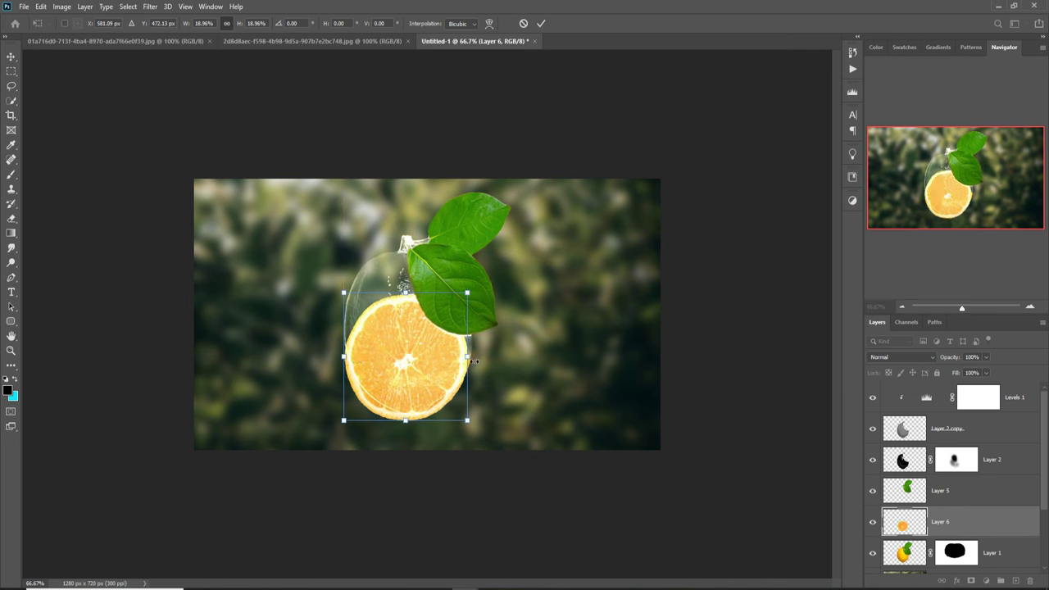
pyautogui.moveTo(476, 358); pyautogui.dragTo(481, 358)
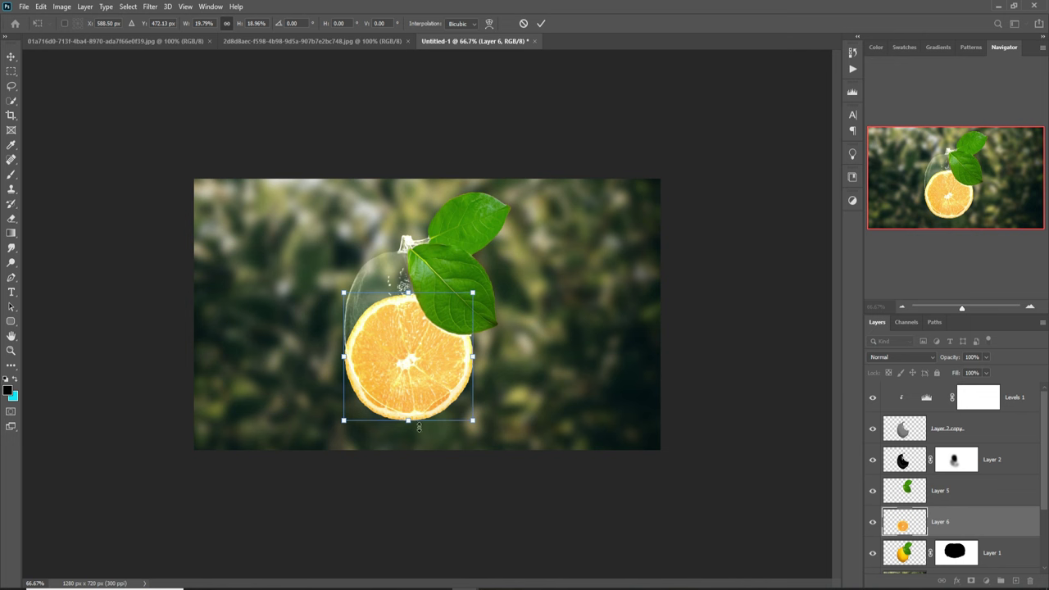
pyautogui.moveTo(414, 424); pyautogui.dragTo(412, 377)
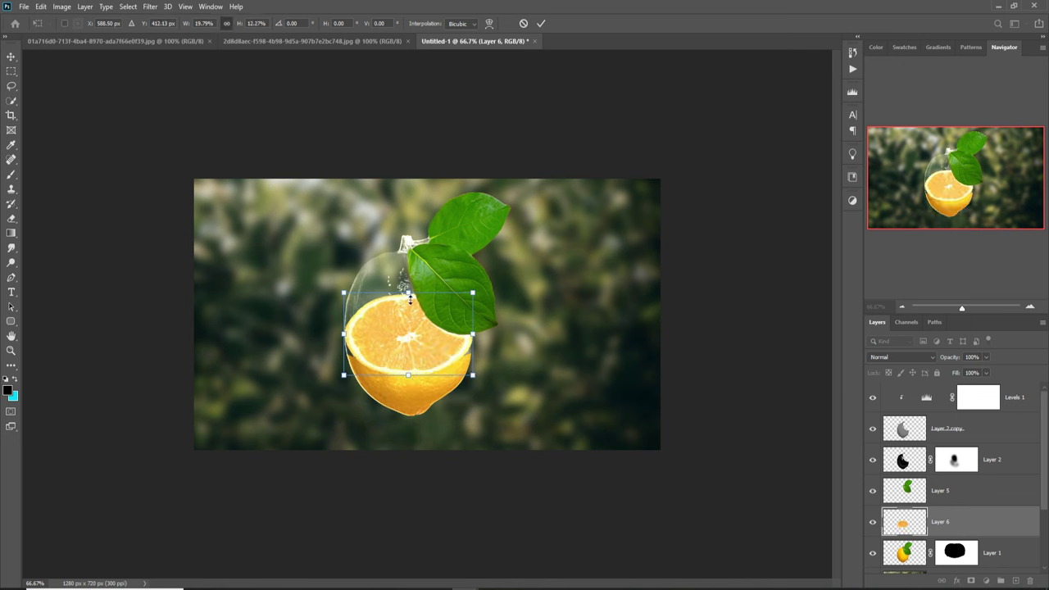
pyautogui.moveTo(409, 298); pyautogui.dragTo(410, 337)
pyautogui.moveTo(350, 361); pyautogui.dragTo(354, 361)
pyautogui.moveTo(473, 358); pyautogui.dragTo(473, 359)
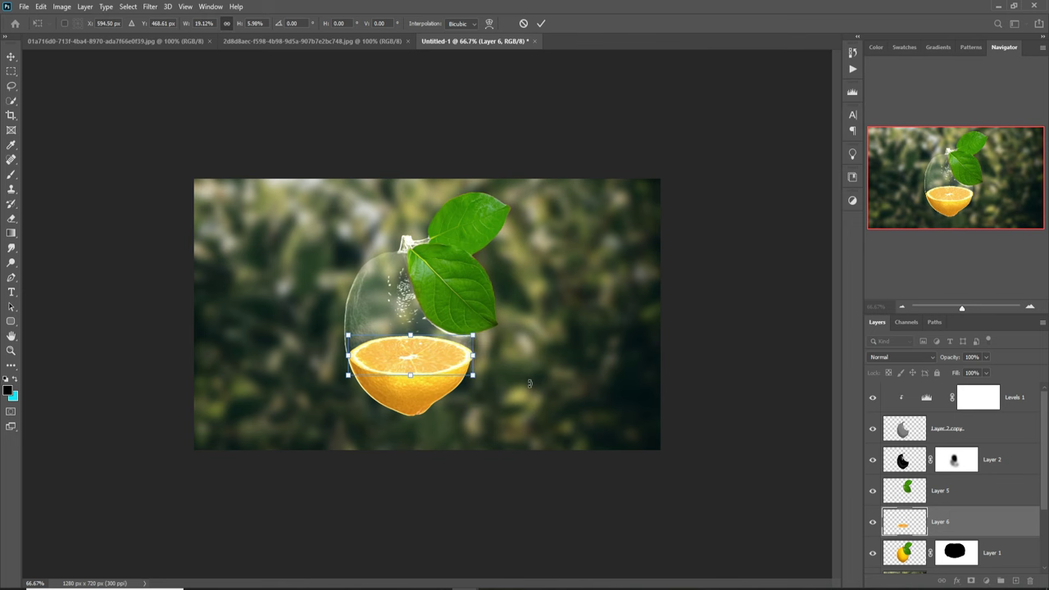
# Step: Fine-tune the slice's fit to the lemon's rim at about 19.3% width and 4.6% height, and apply the transform
pyautogui.hotkey('ctrl', '+')
pyautogui.hotkey('ctrl', '+')
pyautogui.hotkey('ctrl', '+')
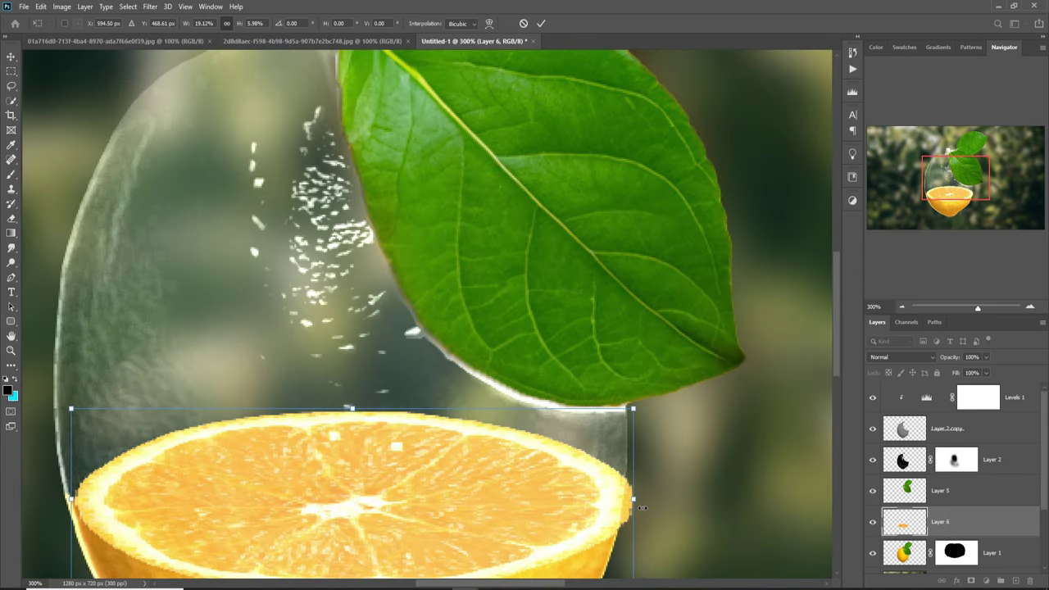
pyautogui.moveTo(642, 508); pyautogui.dragTo(633, 503)
pyautogui.moveTo(494, 473); pyautogui.dragTo(481, 306)
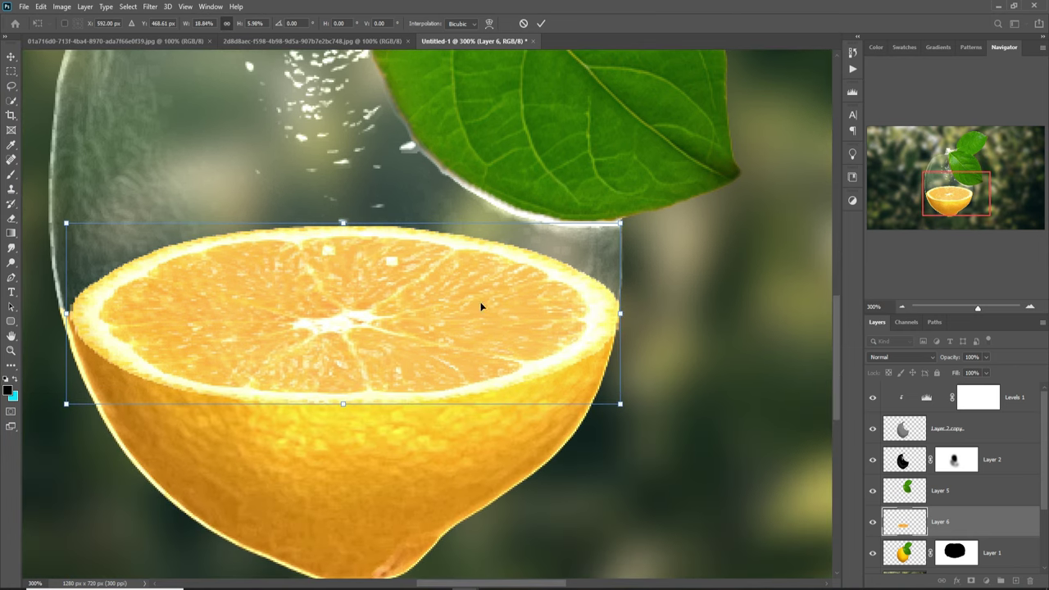
pyautogui.moveTo(352, 409); pyautogui.dragTo(342, 362)
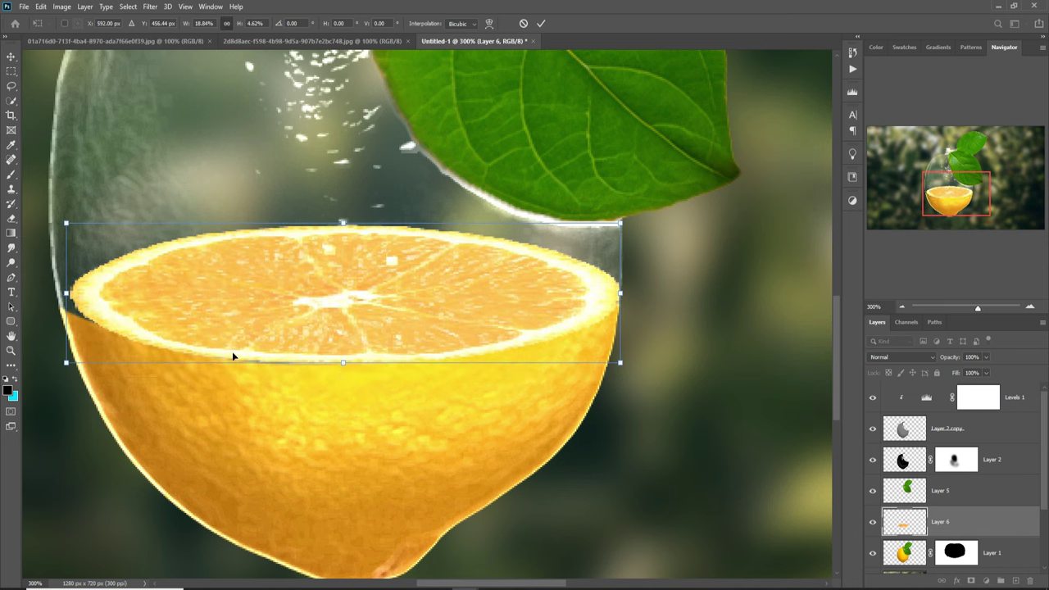
pyautogui.moveTo(67, 295); pyautogui.dragTo(51, 296)
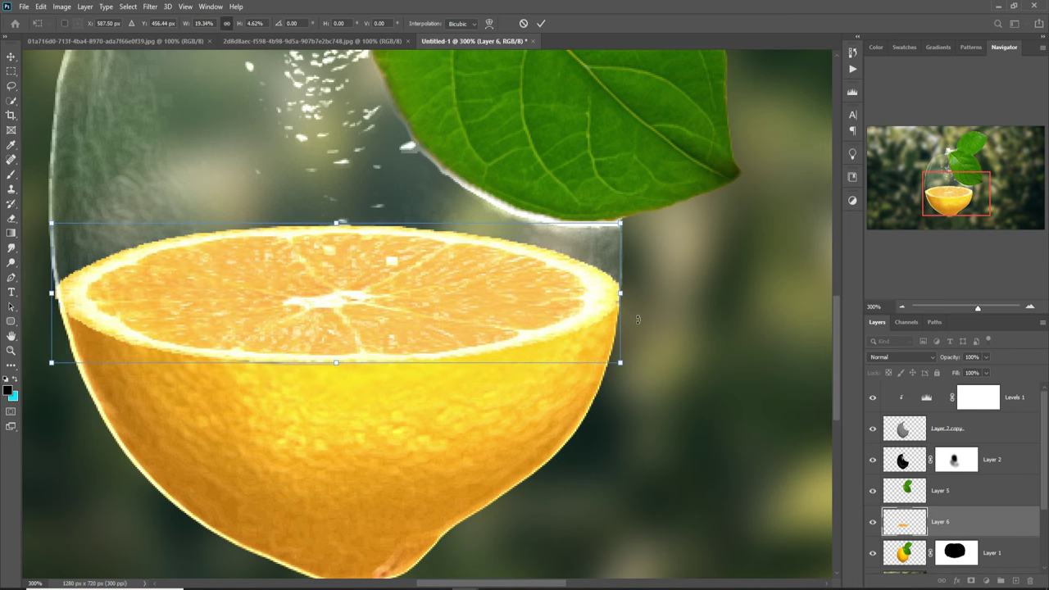
pyautogui.click(540, 23)
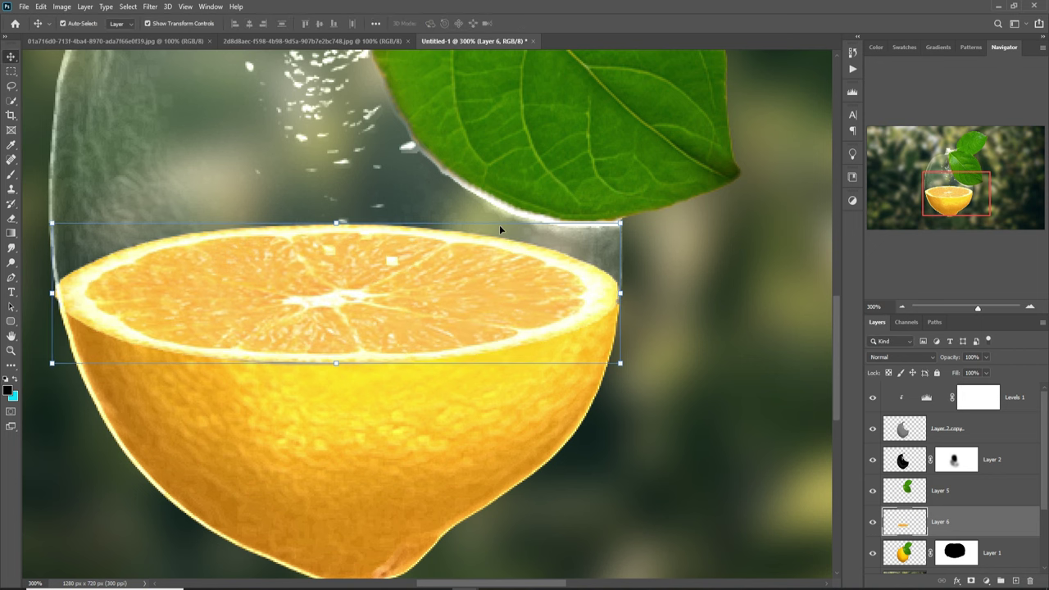
pyautogui.hotkey('ctrl', '1')
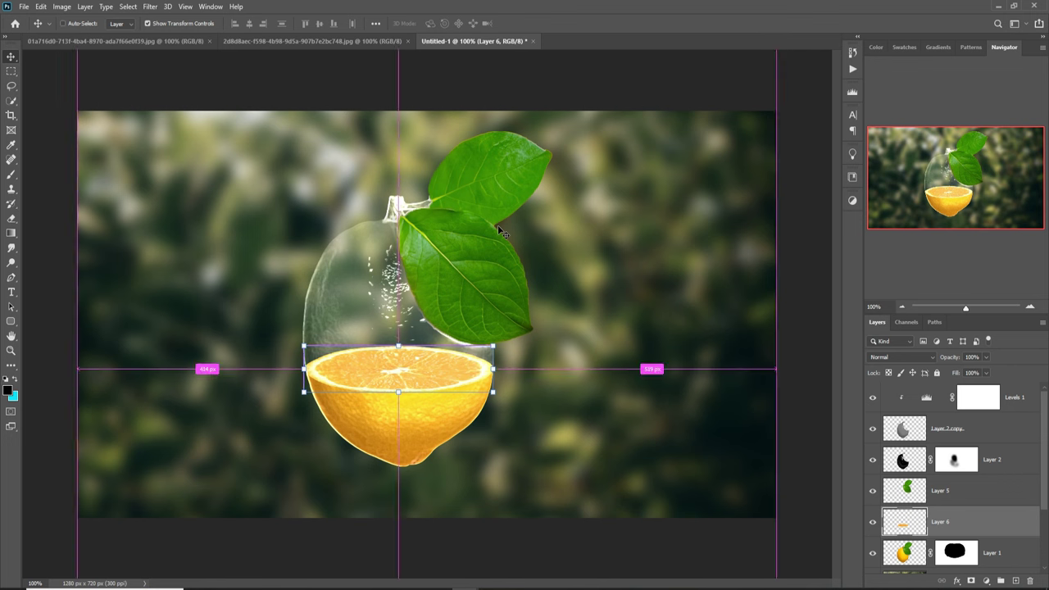
# Step: Add a Curves adjustment clipped to the leaves on Layer 5 and lower its midtones to darken them slightly
pyautogui.click(913, 491)
pyautogui.click(149, 7)
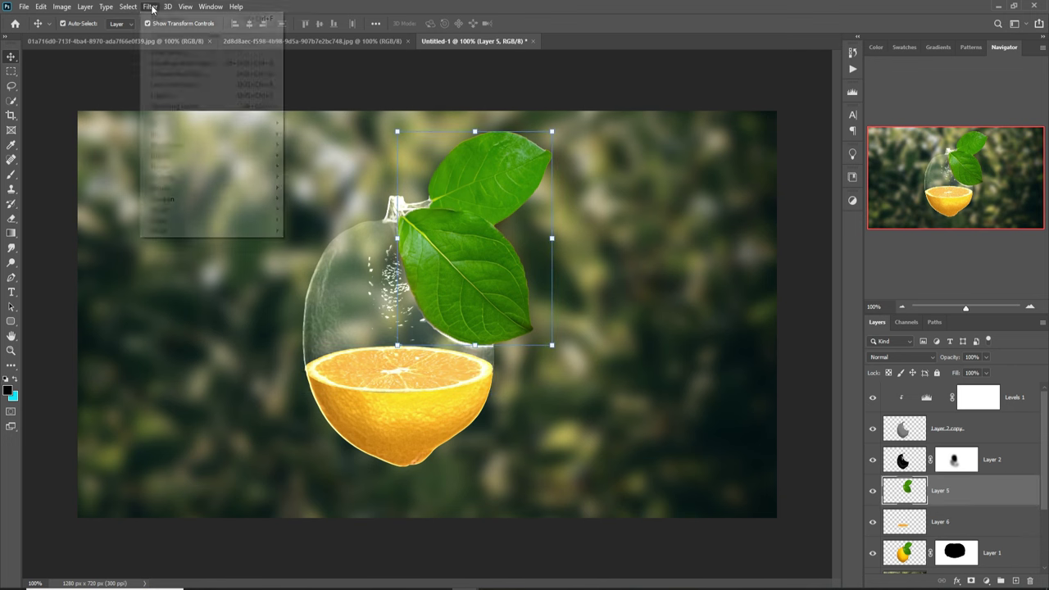
pyautogui.click(983, 502)
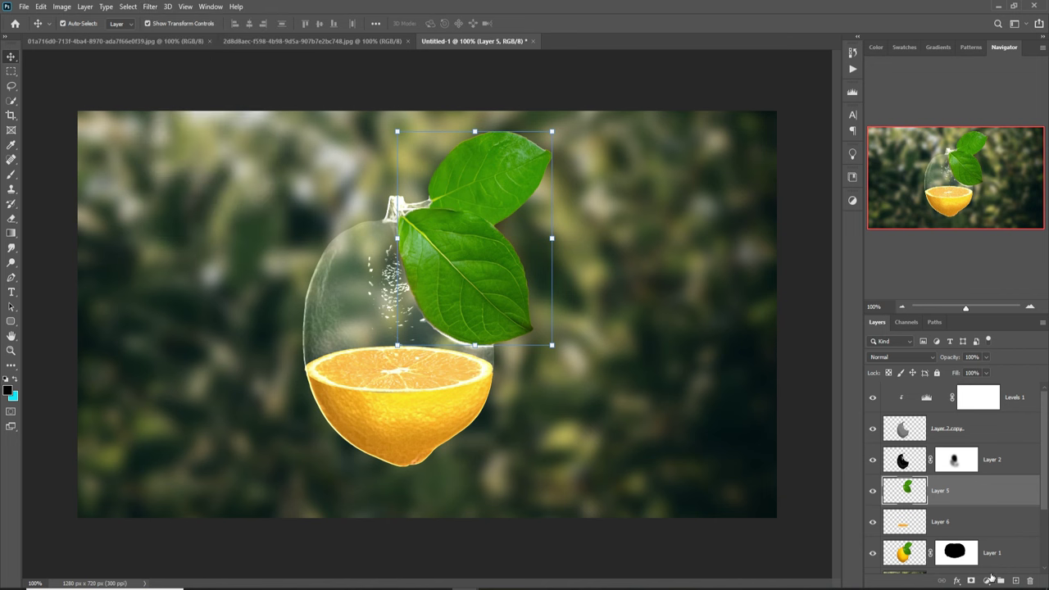
pyautogui.click(989, 580)
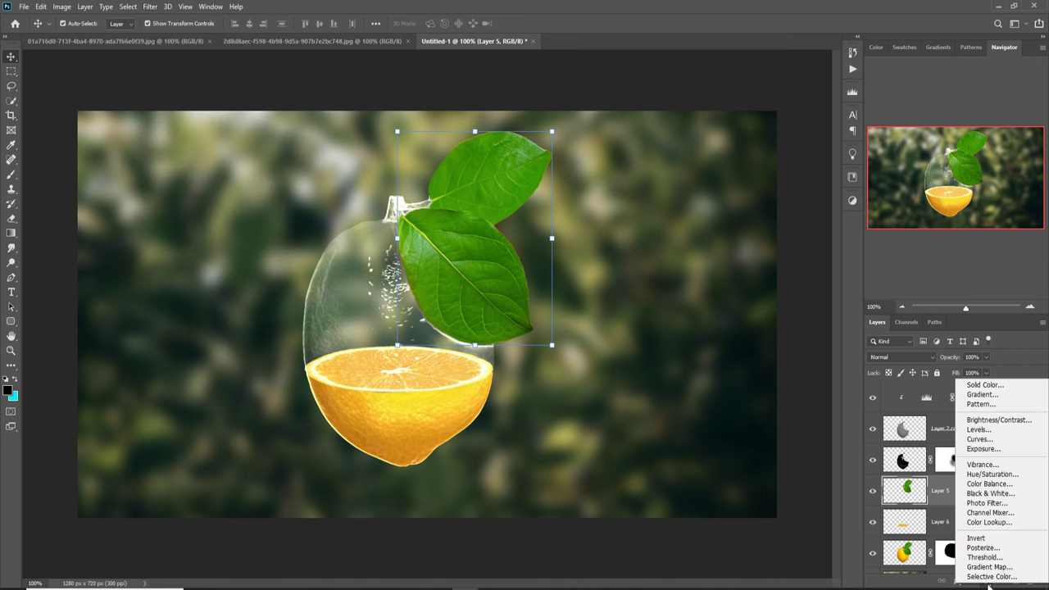
pyautogui.click(985, 440)
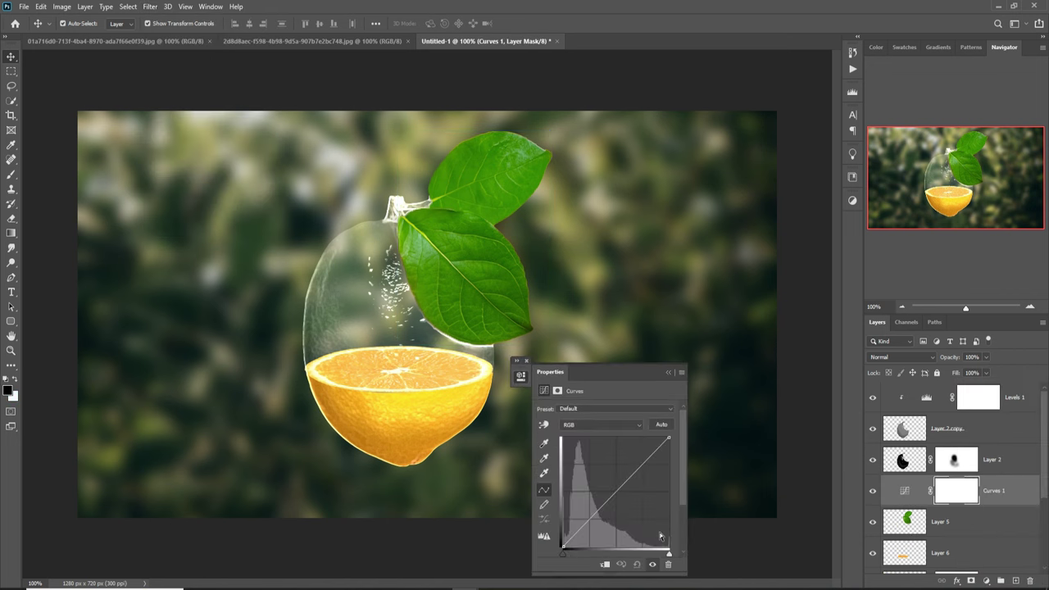
pyautogui.click(620, 497)
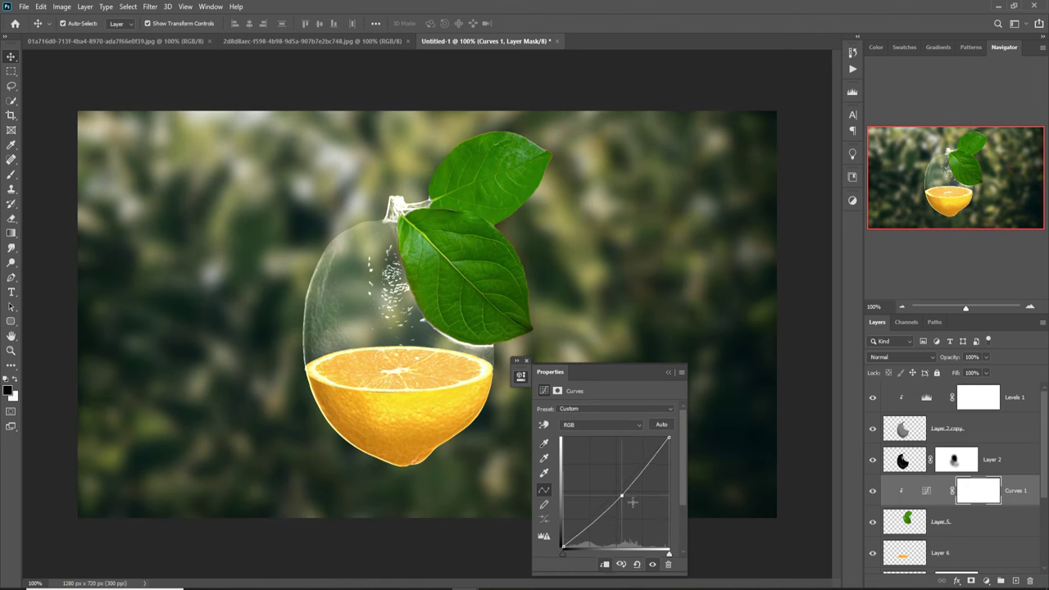
pyautogui.hotkey('shift', 'Right')
pyautogui.moveTo(633, 501); pyautogui.dragTo(629, 500)
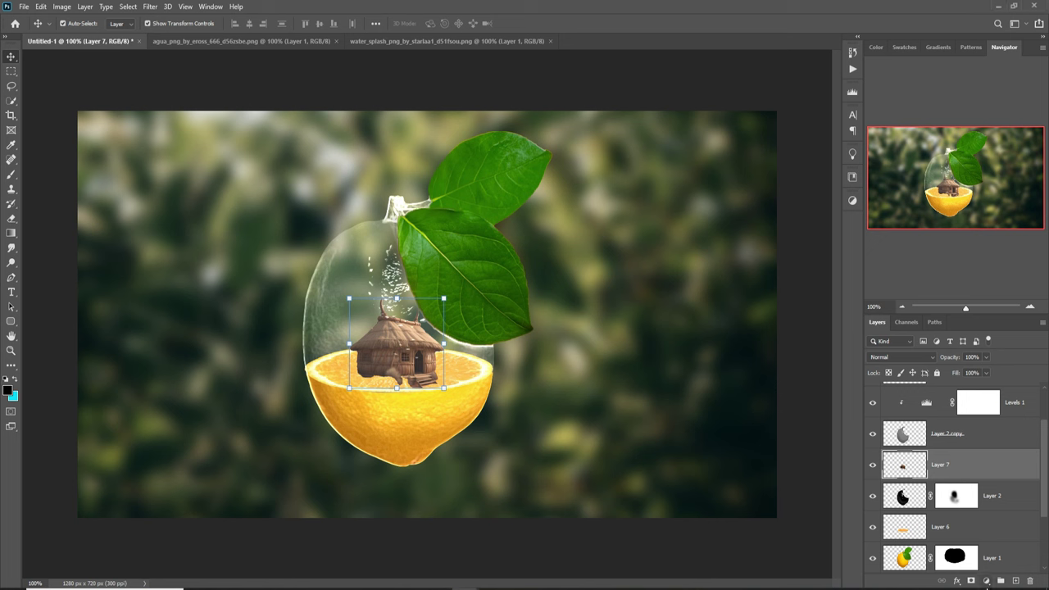
# Step: Add a layer mask to the hut on Layer 7 and paint out its steps and base edge with a small brush at 18% opacity
pyautogui.click(972, 580)
pyautogui.click(10, 175)
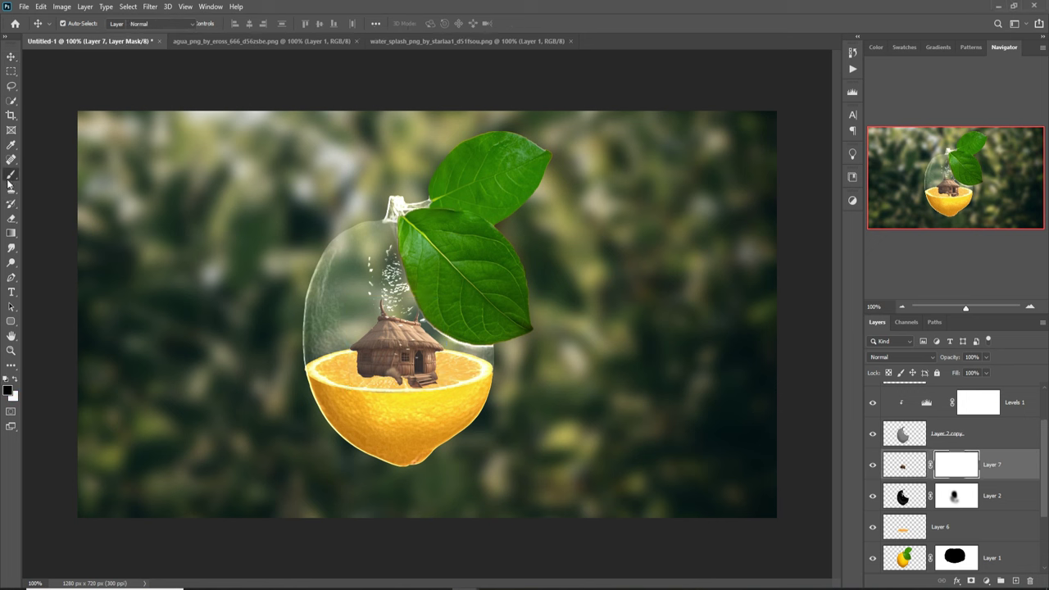
pyautogui.scroll(2, 404, 385)
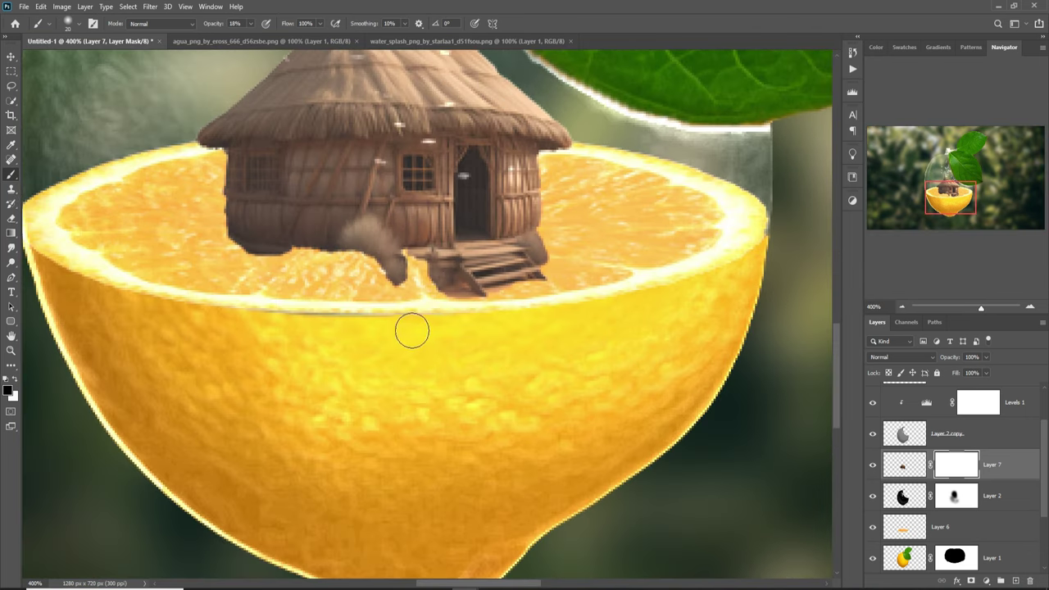
pyautogui.moveTo(425, 316)
pyautogui.mouseDown()
pyautogui.moveTo(513, 301)
pyautogui.moveTo(462, 302)
pyautogui.moveTo(486, 292)
pyautogui.moveTo(465, 303)
pyautogui.moveTo(592, 308)
pyautogui.moveTo(544, 298)
pyautogui.moveTo(585, 276)
pyautogui.moveTo(538, 277)
pyautogui.moveTo(613, 268)
pyautogui.moveTo(558, 269)
pyautogui.moveTo(514, 291)
pyautogui.moveTo(432, 287)
pyautogui.moveTo(454, 298)
pyautogui.moveTo(407, 289)
pyautogui.moveTo(553, 279)
pyautogui.moveTo(456, 313)
pyautogui.moveTo(279, 288)
pyautogui.moveTo(229, 255)
pyautogui.moveTo(291, 268)
pyautogui.mouseUp()
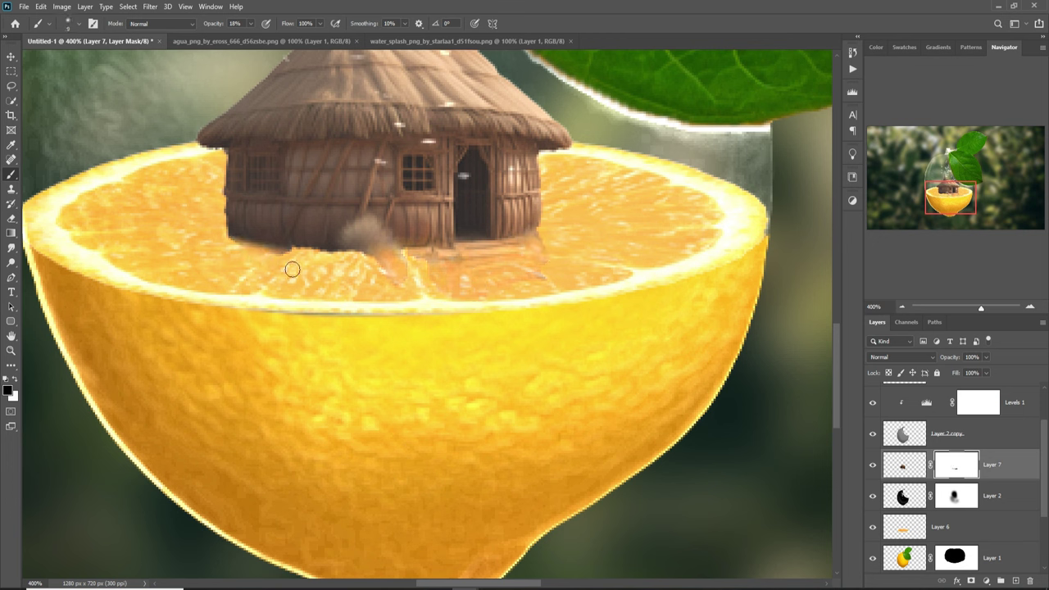
pyautogui.moveTo(231, 255)
pyautogui.mouseDown()
pyautogui.moveTo(381, 271)
pyautogui.moveTo(544, 254)
pyautogui.mouseUp()
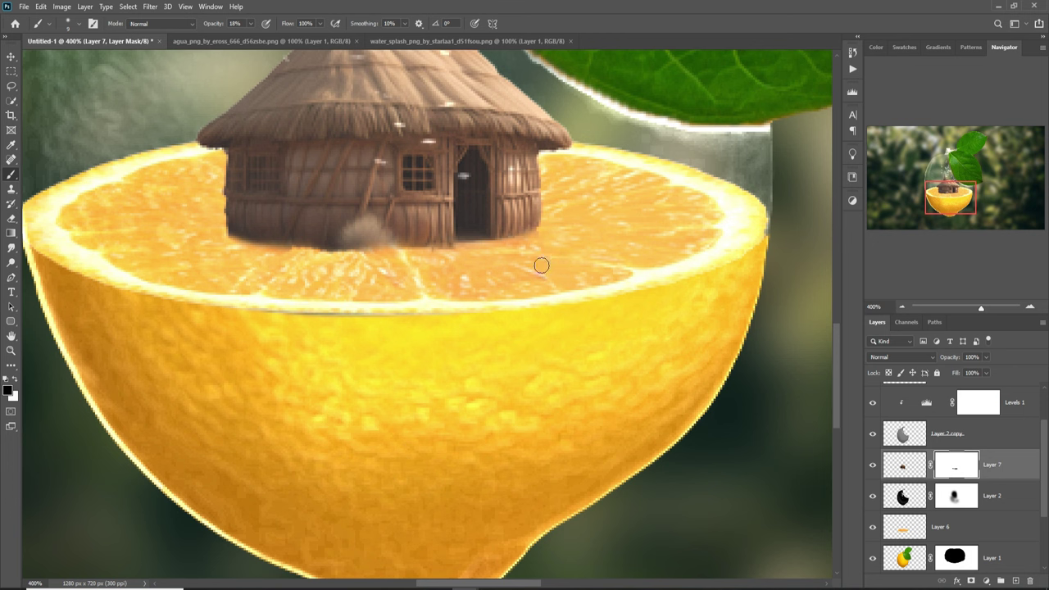
# Step: Add a Curves adjustment clipped to the hut layer, lowering the midtones and adding a second point in the highlights for contrast
pyautogui.click(11, 56)
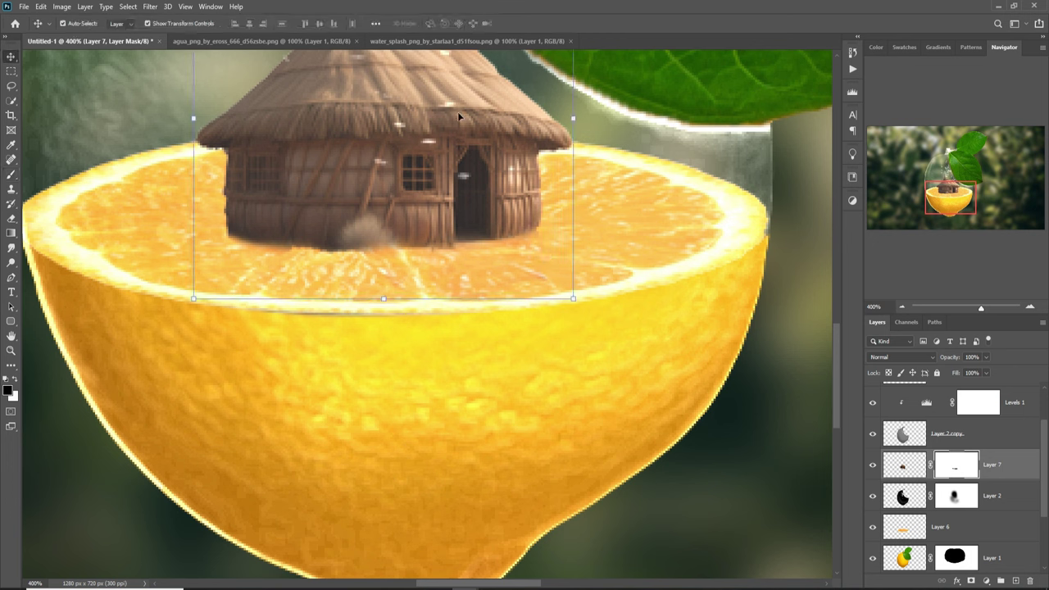
pyautogui.click(985, 580)
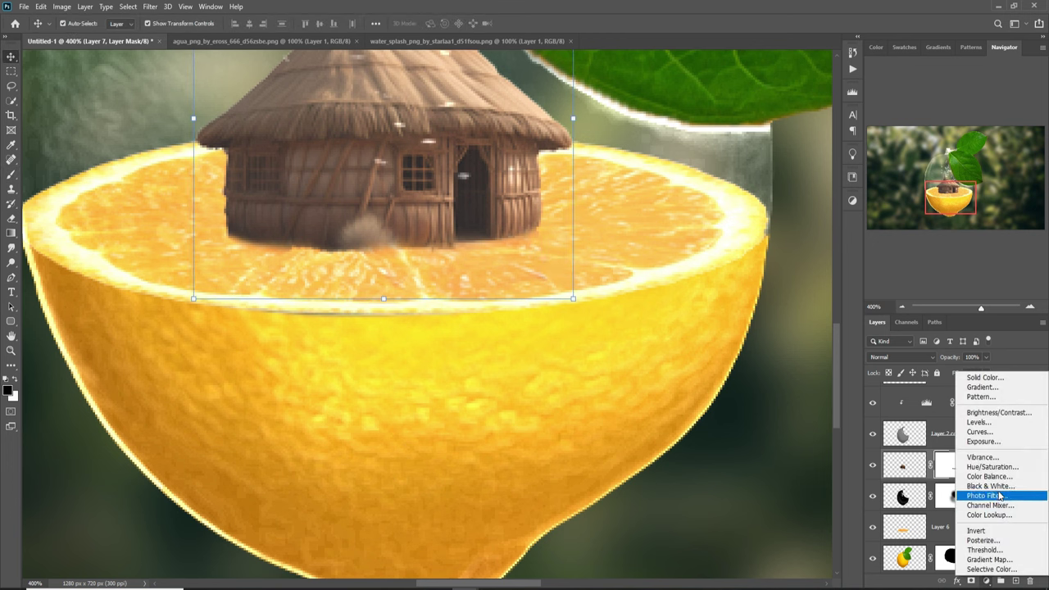
pyautogui.click(979, 496)
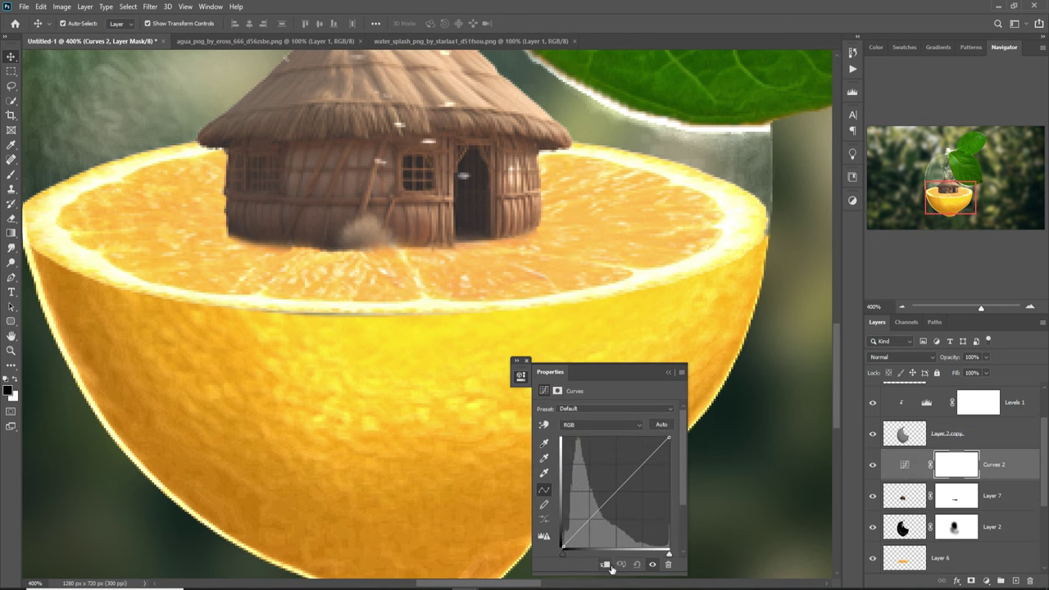
pyautogui.click(606, 564)
pyautogui.moveTo(620, 497)
pyautogui.mouseDown()
pyautogui.moveTo(630, 501)
pyautogui.moveTo(618, 504)
pyautogui.mouseUp()
pyautogui.moveTo(655, 472); pyautogui.dragTo(651, 467)
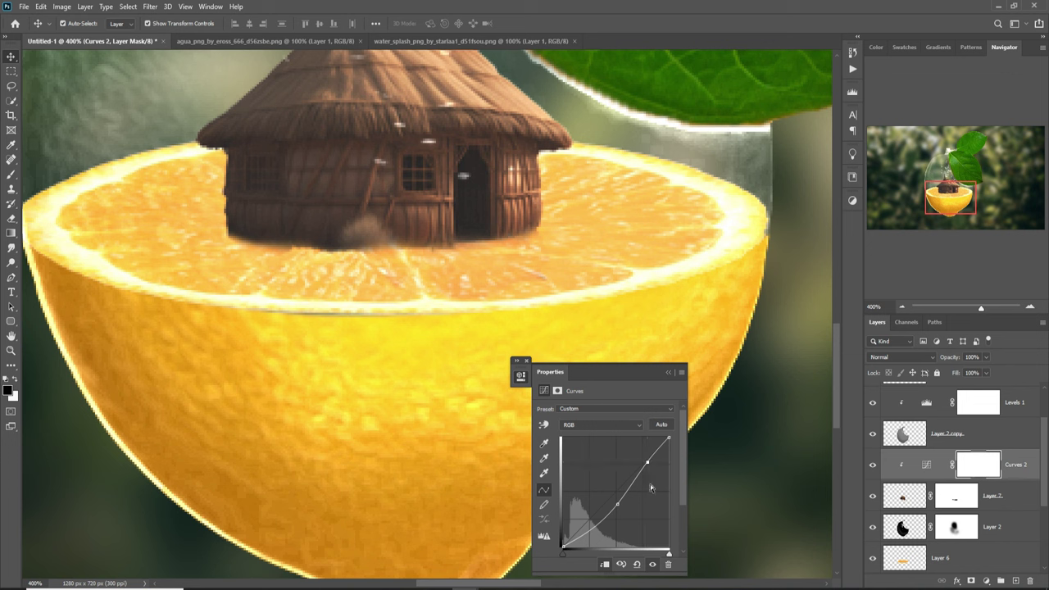
# Step: Fine-tune the midtone point of the hut's Curves adjustment and collapse the adjustment's properties
pyautogui.click(621, 510)
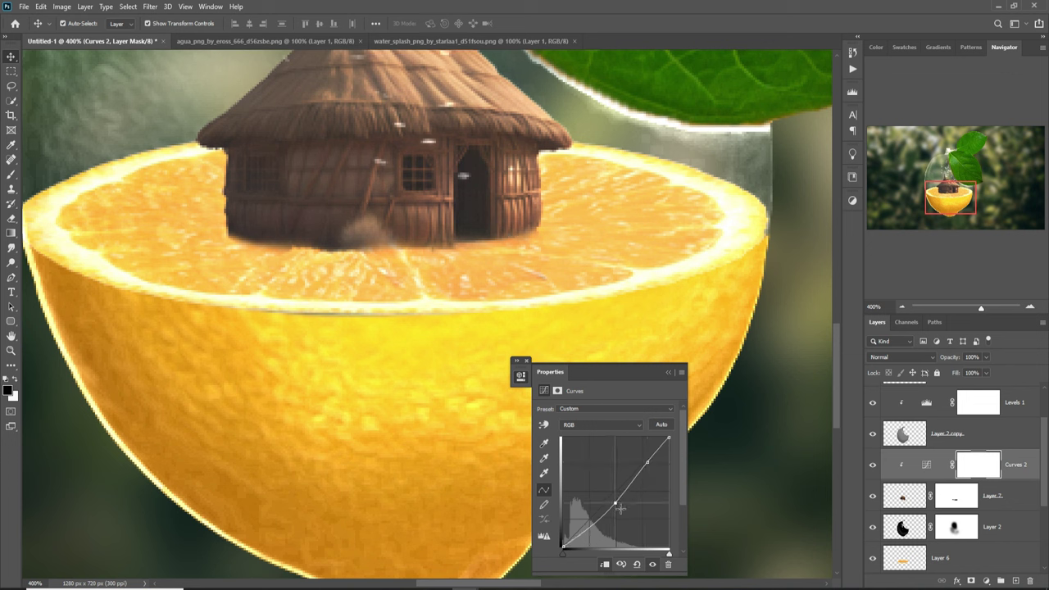
pyautogui.click(669, 373)
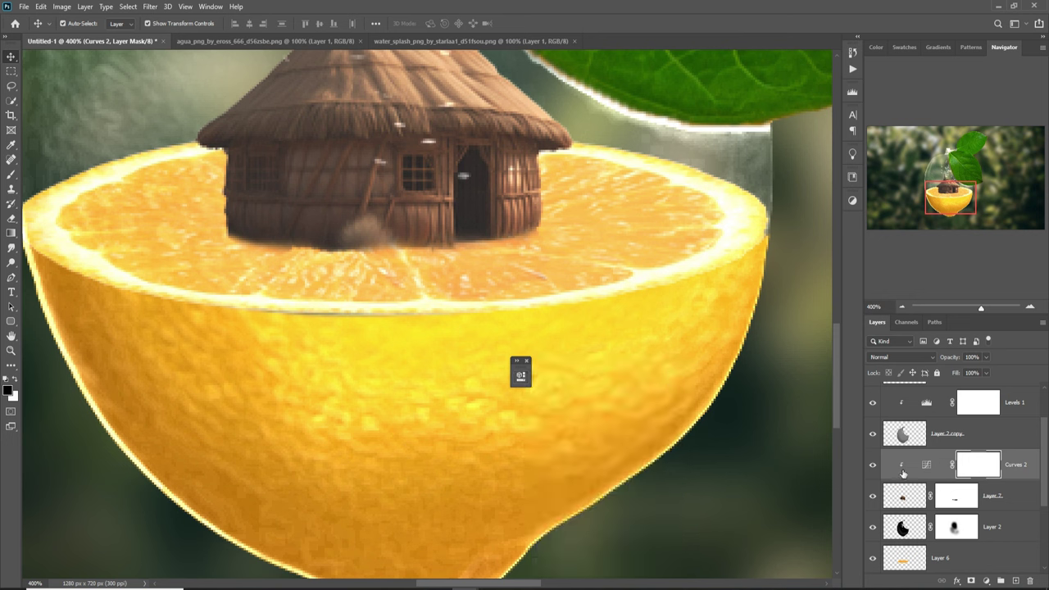
# Step: Add a new layer above Layer 2 and paint a soft black spot on it near the hut, setting the brush opacity to 100%
pyautogui.click(1001, 526)
pyautogui.click(1015, 580)
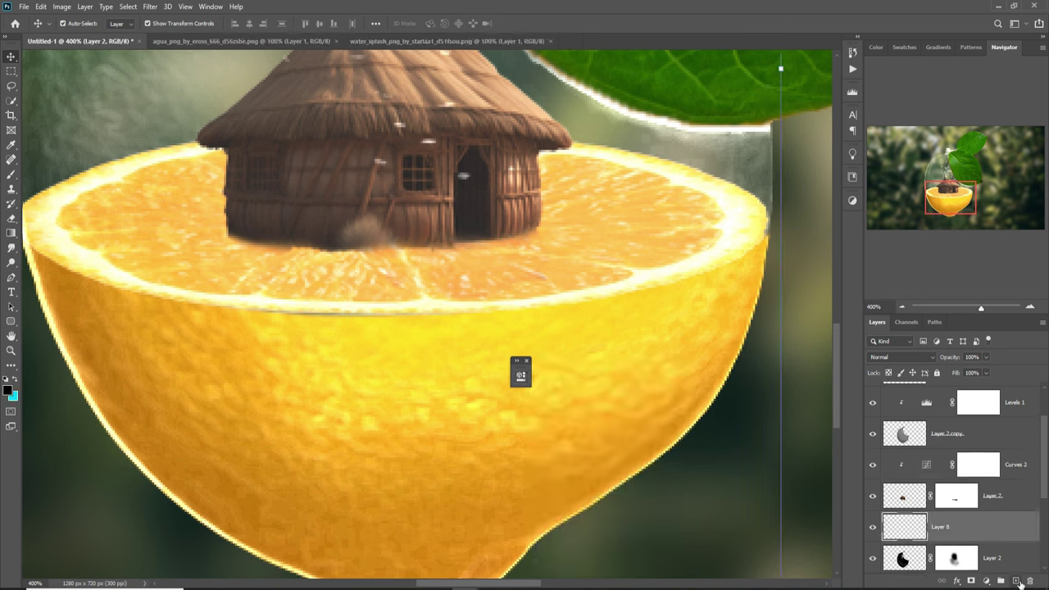
pyautogui.click(12, 175)
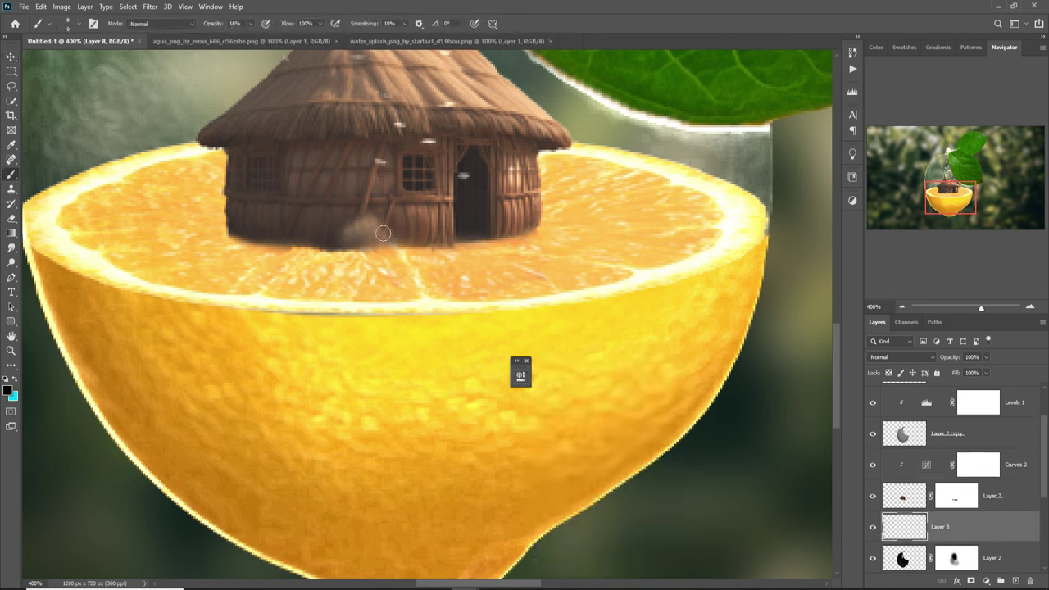
pyautogui.moveTo(394, 238)
pyautogui.mouseDown()
pyautogui.moveTo(422, 240)
pyautogui.moveTo(435, 253)
pyautogui.moveTo(252, 24)
pyautogui.moveTo(251, 36)
pyautogui.moveTo(320, 43)
pyautogui.moveTo(444, 280)
pyautogui.moveTo(550, 250)
pyautogui.moveTo(698, 250)
pyautogui.mouseUp()
pyautogui.click(252, 23)
pyautogui.press('0')
# Step: Stretch the black spot into a flat shadow, about 277% width and 39% height, place it under the hut's left base edge and apply the transform
pyautogui.click(11, 55)
pyautogui.moveTo(525, 184); pyautogui.dragTo(259, 244)
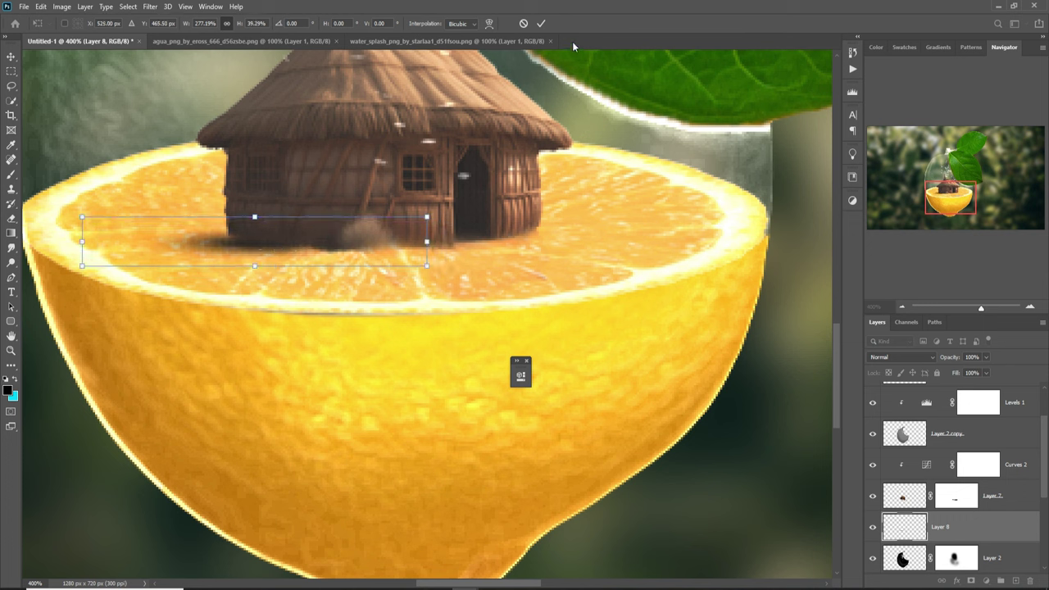
pyautogui.click(541, 24)
# Step: Duplicate the Layer 8 shadow and nudge the copy right and slightly down so it follows the hut's front base
pyautogui.rightClick(1000, 531)
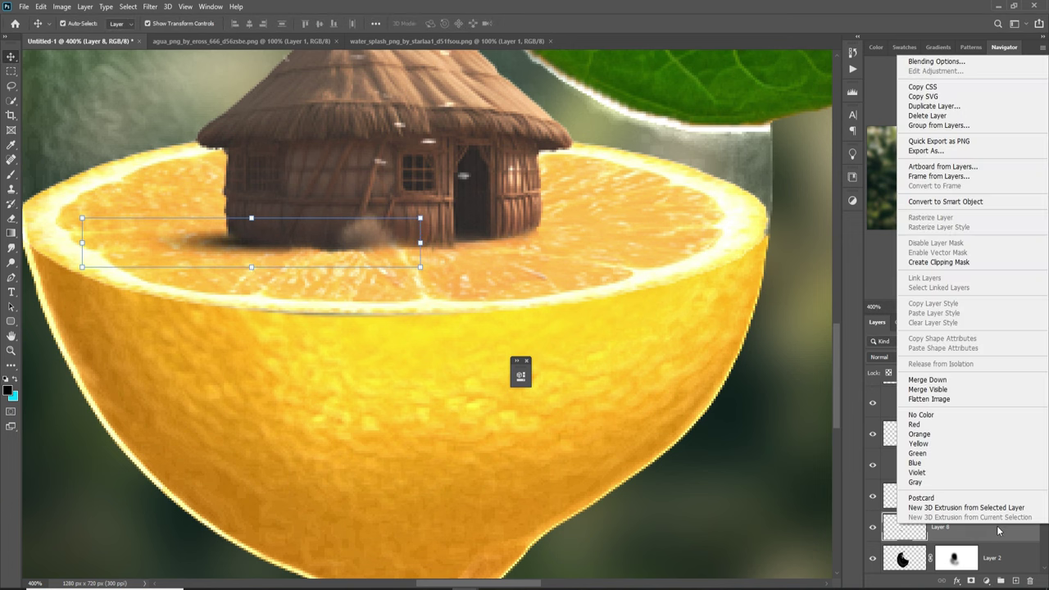
pyautogui.click(930, 105)
pyautogui.click(616, 168)
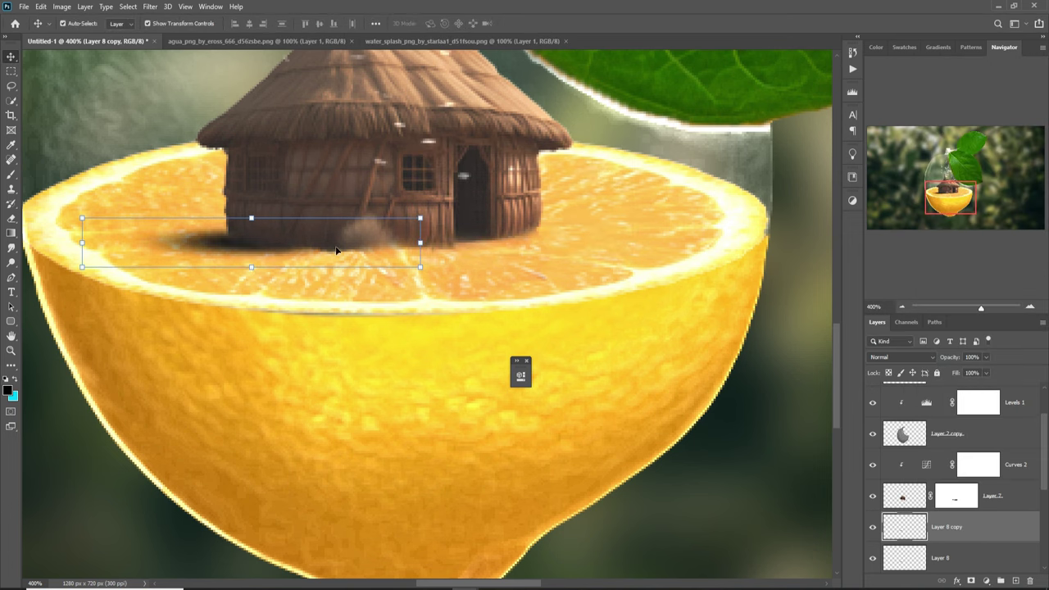
pyautogui.click(270, 252)
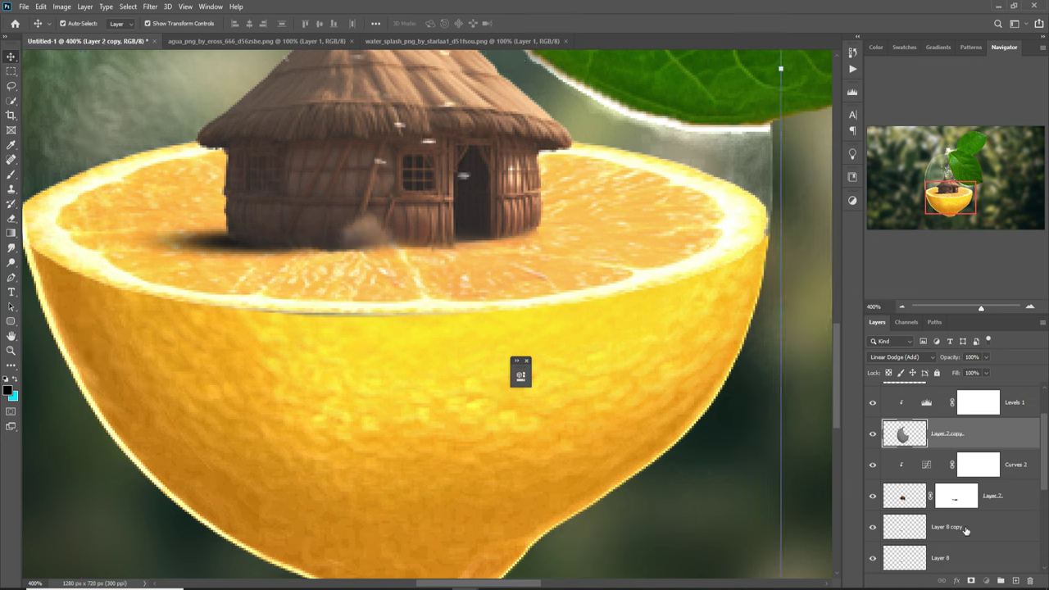
pyautogui.click(965, 531)
pyautogui.press('Right')
pyautogui.press('Right')
pyautogui.press('Right')
pyautogui.press('Right')
pyautogui.press('Right')
pyautogui.press('Right')
pyautogui.press('Right')
pyautogui.press('Right')
pyautogui.press('Right')
pyautogui.press('Right')
pyautogui.press('Right')
pyautogui.press('Right')
pyautogui.press('Right')
pyautogui.press('Right')
pyautogui.press('Right')
pyautogui.press('Right')
pyautogui.press('Right')
pyautogui.press('Right')
pyautogui.press('Right')
pyautogui.press('Right')
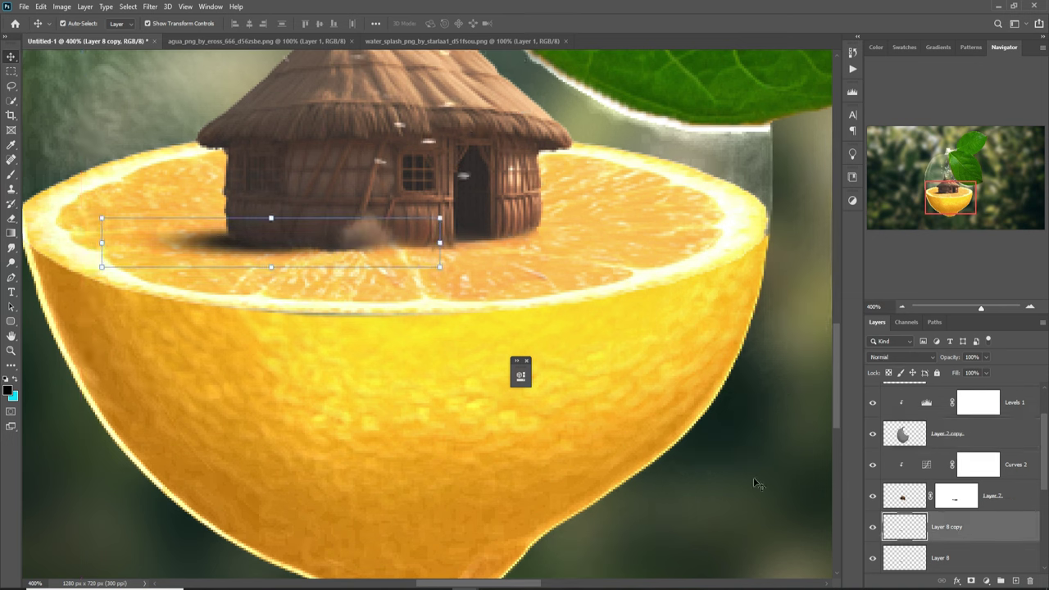
pyautogui.press('Right')
pyautogui.press('Right')
pyautogui.press('Right')
pyautogui.press('Right')
pyautogui.press('Right')
pyautogui.press('Right')
pyautogui.press('Right')
pyautogui.press('Right')
pyautogui.press('Right')
pyautogui.press('Right')
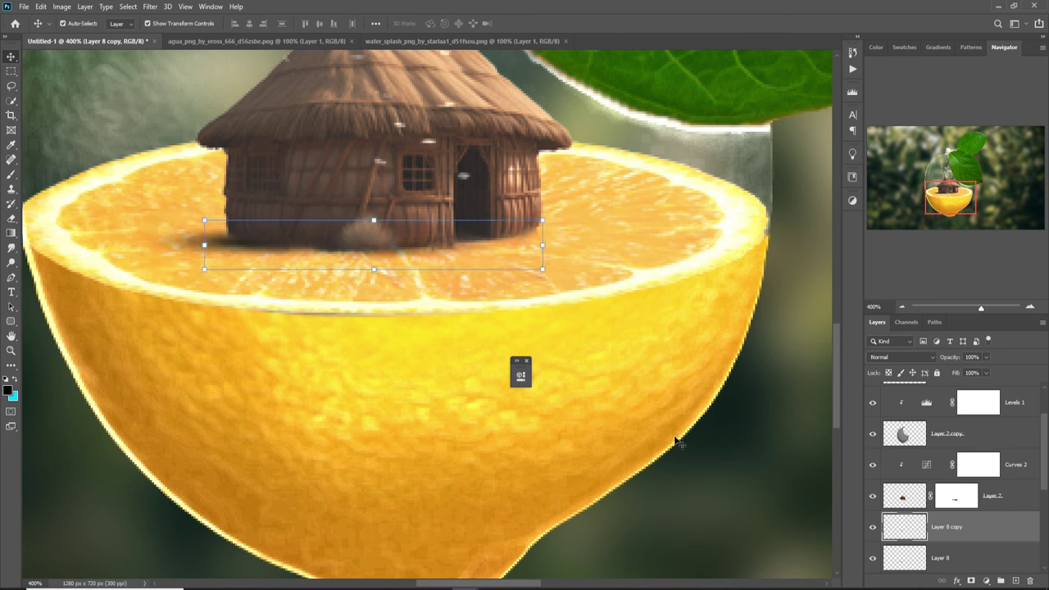
pyautogui.press('Down')
pyautogui.press('Left')
pyautogui.press('Left')
pyautogui.press('Left')
pyautogui.press('Left')
pyautogui.press('Left')
pyautogui.press('Left')
pyautogui.press('Left')
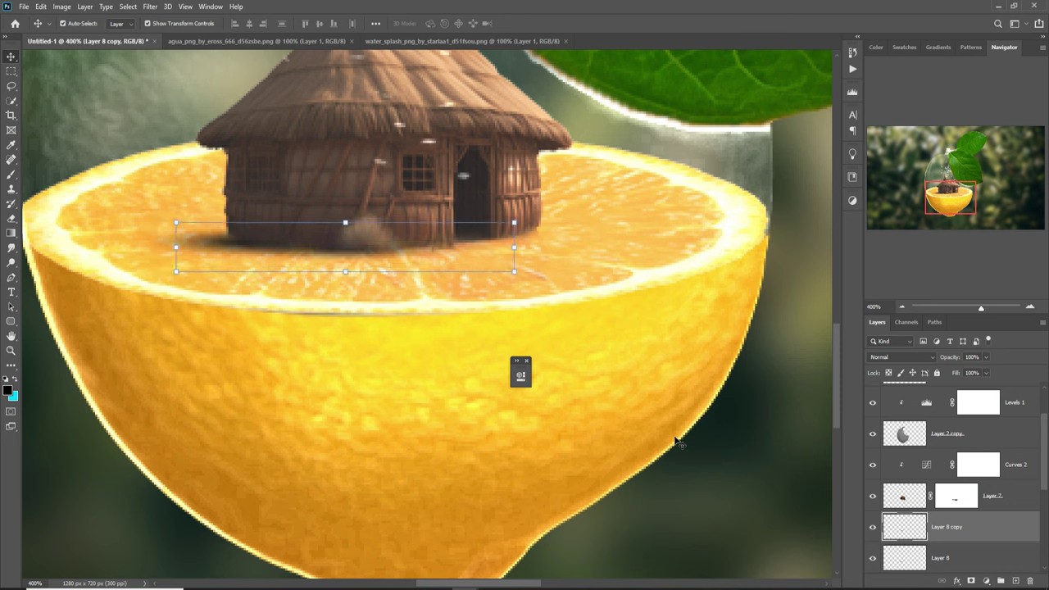
pyautogui.press('Left')
# Step: Duplicate the Layer 8 copy shadow and nudge the new copy right and slightly up beneath the hut's door side
pyautogui.rightClick(1011, 535)
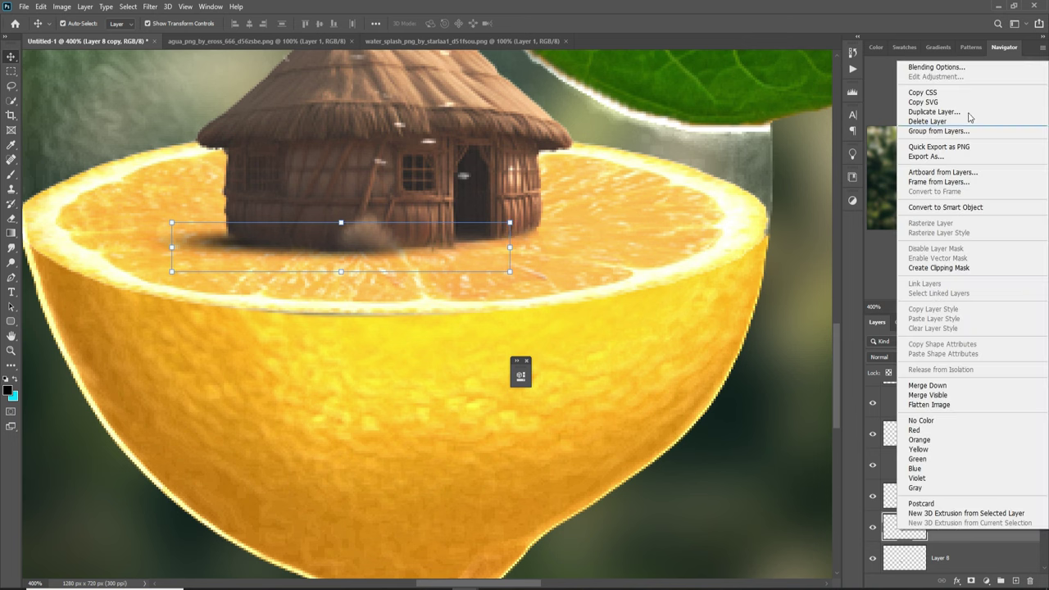
pyautogui.click(947, 113)
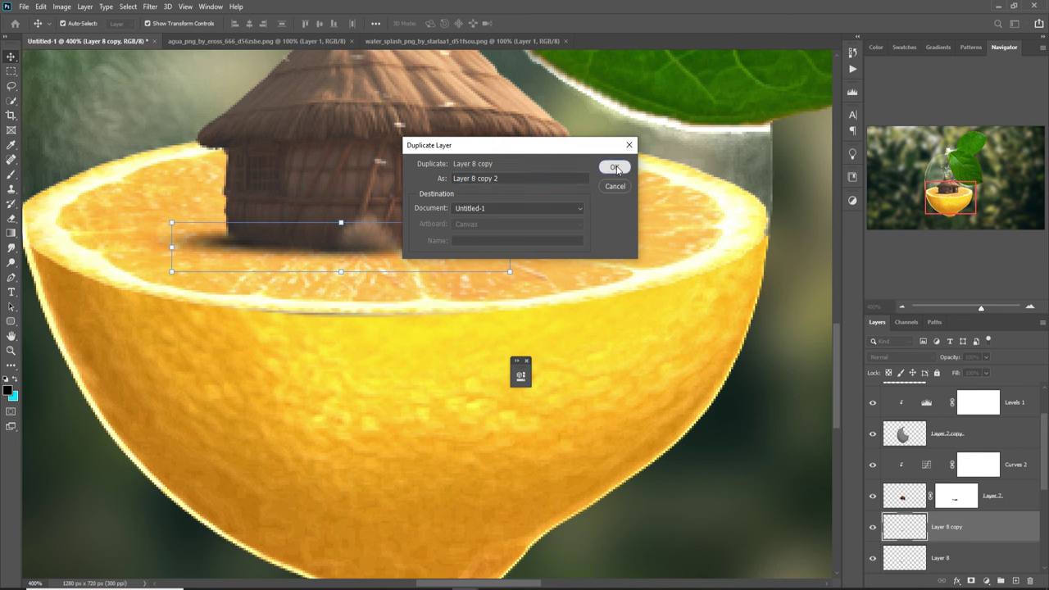
pyautogui.click(617, 169)
pyautogui.press('Right')
pyautogui.press('Right')
pyautogui.press('Right')
pyautogui.press('Right')
pyautogui.press('Right')
pyautogui.press('Right')
pyautogui.press('Right')
pyautogui.press('Right')
pyautogui.press('Right')
pyautogui.press('Right')
pyautogui.press('Right')
pyautogui.press('Right')
pyautogui.press('Right')
pyautogui.press('Right')
pyautogui.press('Right')
pyautogui.press('Right')
pyautogui.press('Right')
pyautogui.press('Right')
pyautogui.press('Right')
pyautogui.press('Right')
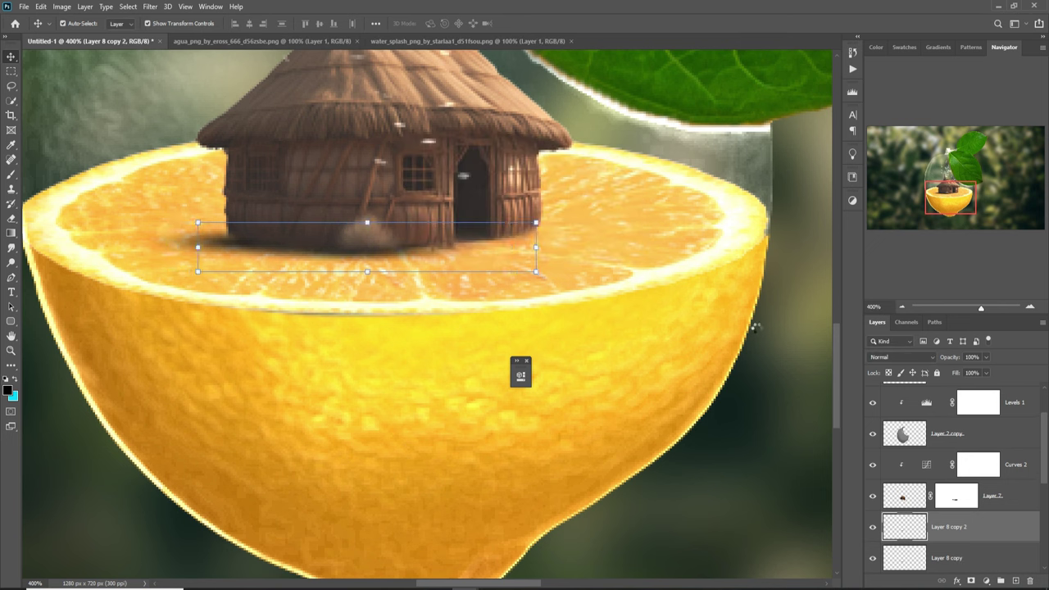
pyautogui.press('Right')
pyautogui.press('Right')
pyautogui.press('Right')
pyautogui.press('Right')
pyautogui.press('Right')
pyautogui.press('Right')
pyautogui.press('Right')
pyautogui.press('Right')
pyautogui.press('Up')
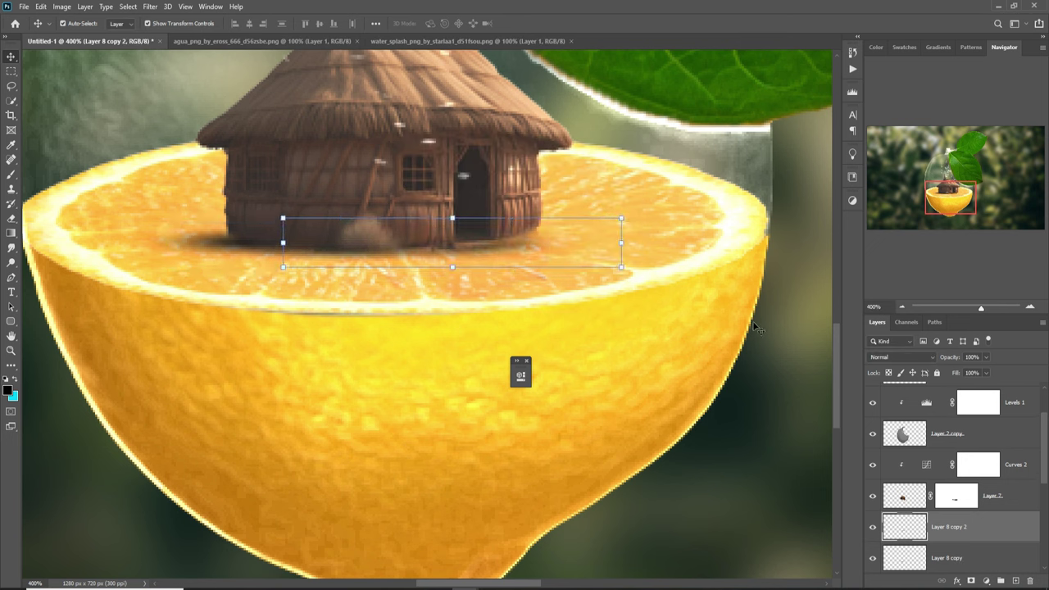
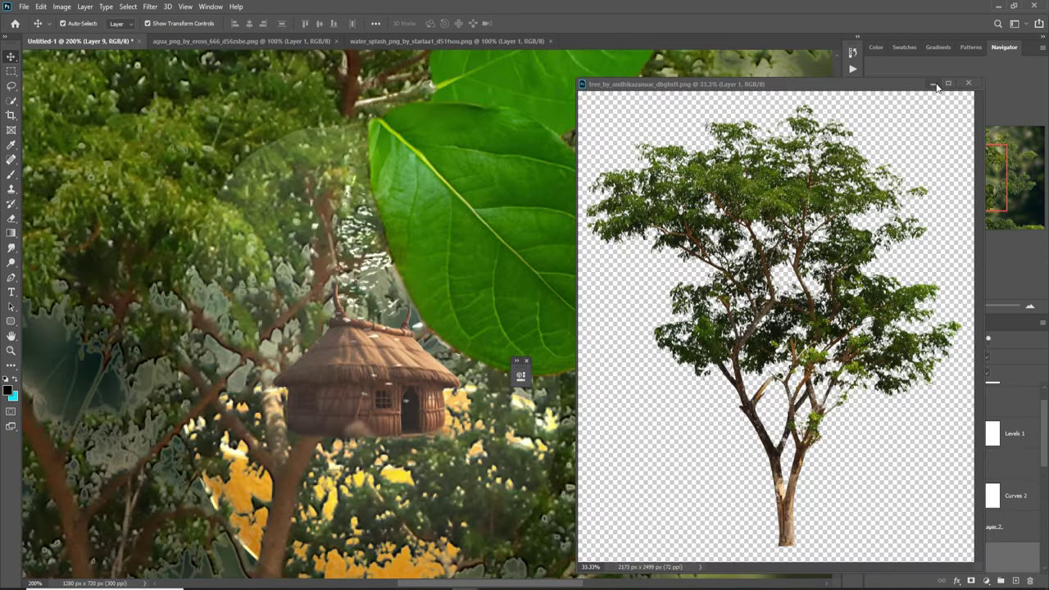
# Step: Minimize the tree image, scale the tree on Layer 9 down to fit inside the glass, place it behind the hut's left side and apply
pyautogui.click(933, 84)
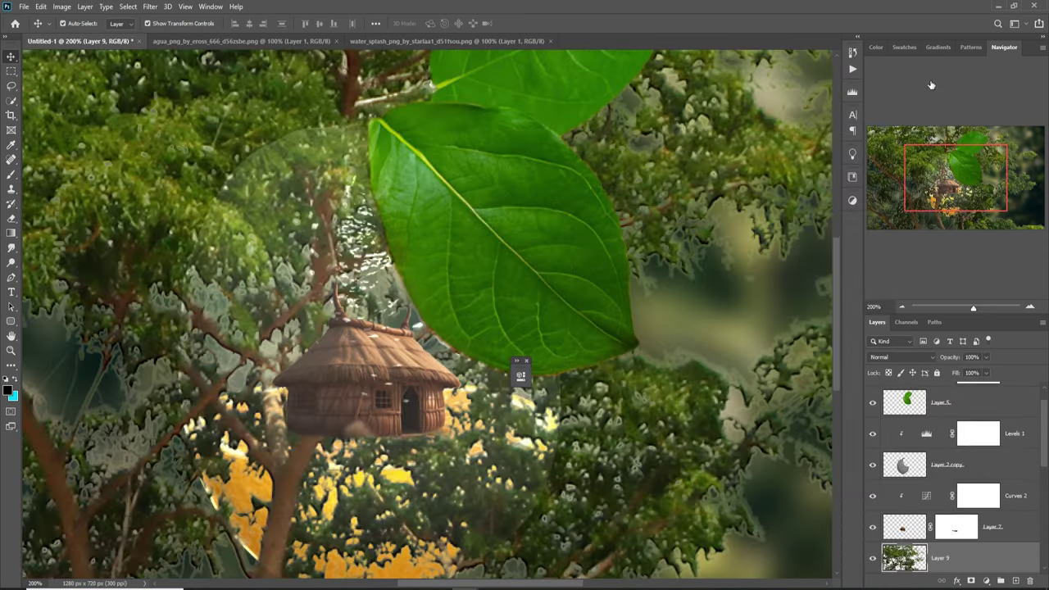
pyautogui.hotkey('ctrl', '-')
pyautogui.hotkey('ctrl', '-')
pyautogui.hotkey('ctrl', '-')
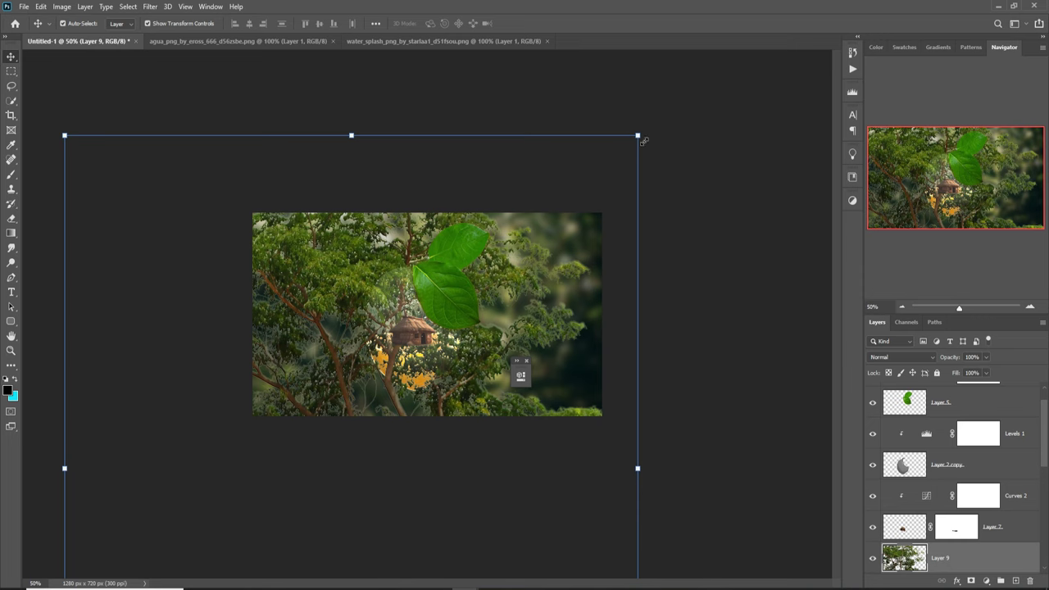
pyautogui.moveTo(644, 140); pyautogui.dragTo(398, 356)
pyautogui.moveTo(382, 424); pyautogui.dragTo(406, 313)
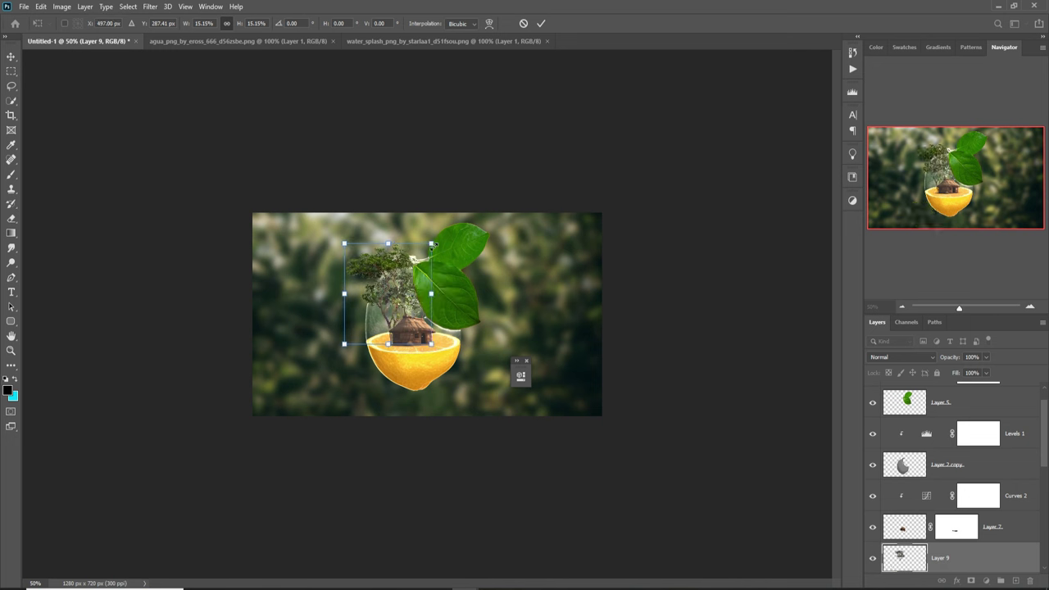
pyautogui.moveTo(432, 244); pyautogui.dragTo(390, 330)
pyautogui.click(540, 23)
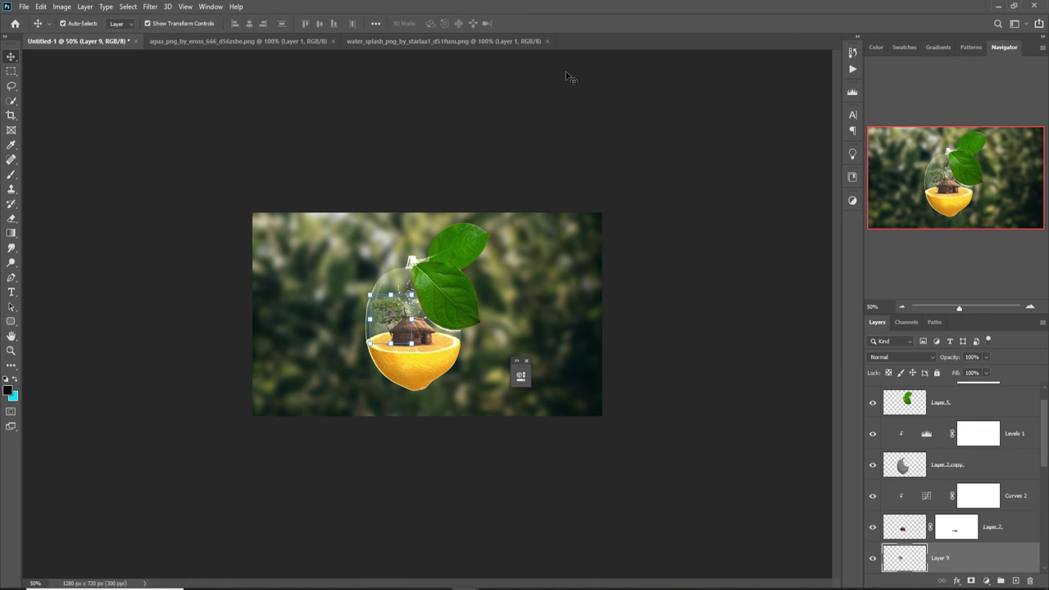
# Step: Scale the tree to about 98.7%, shift it slightly right and up so its trunk sits behind the hut, and apply the transform
pyautogui.hotkey('ctrl', '+')
pyautogui.hotkey('ctrl', '+')
pyautogui.hotkey('ctrl', '+')
pyautogui.hotkey('ctrl', '+')
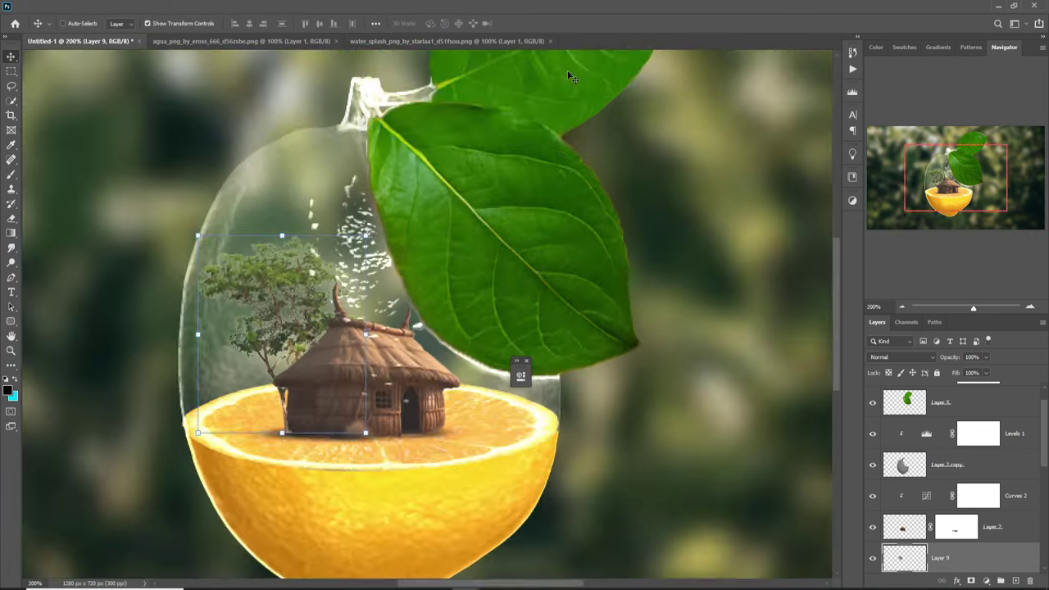
pyautogui.moveTo(253, 317); pyautogui.dragTo(361, 301)
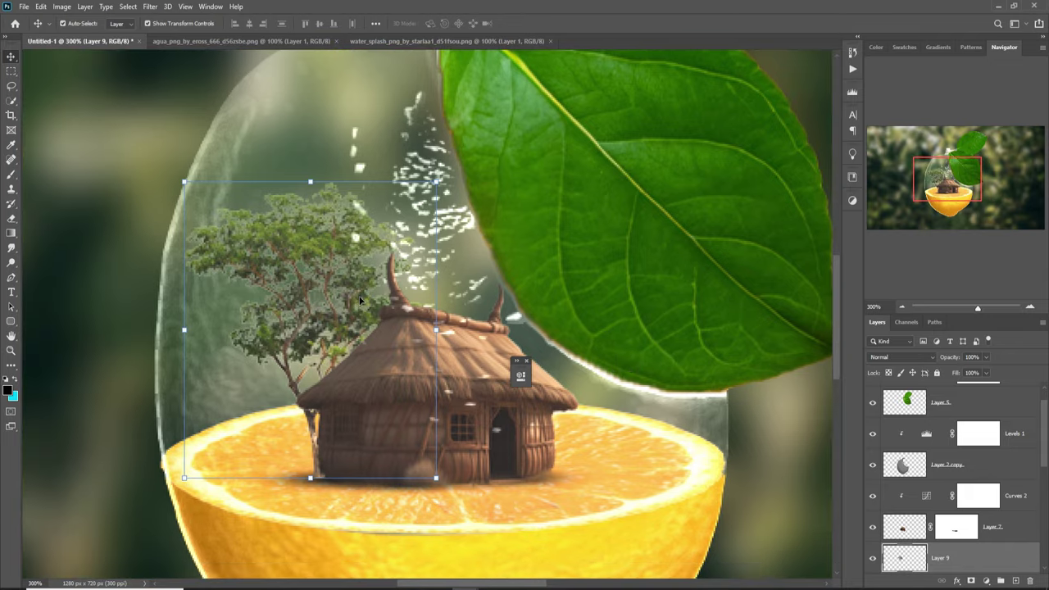
pyautogui.hotkey('ctrl', 't')
pyautogui.moveTo(439, 188); pyautogui.dragTo(435, 185)
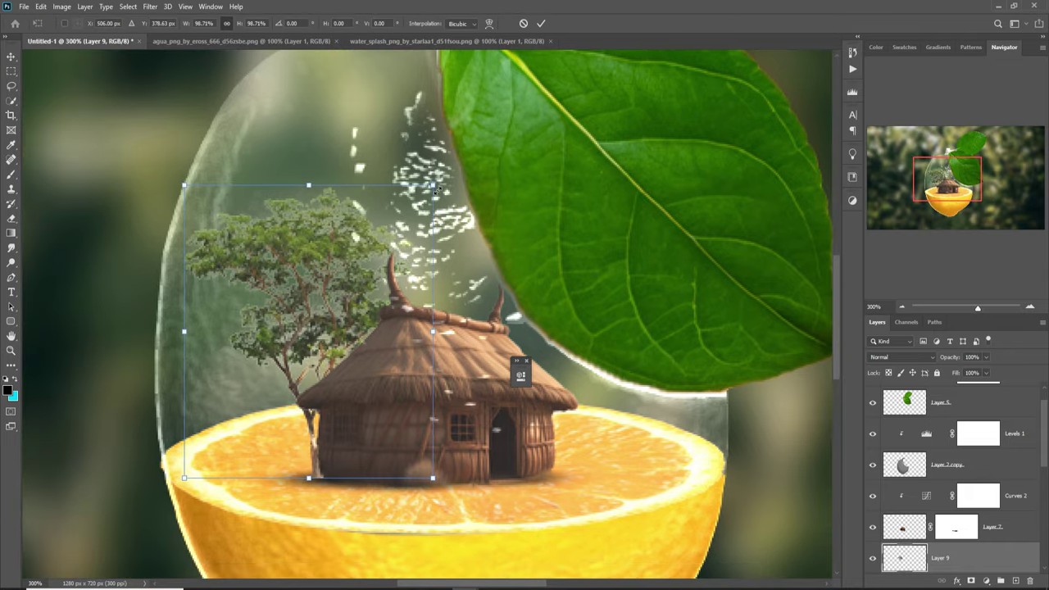
pyautogui.moveTo(340, 303); pyautogui.dragTo(343, 305)
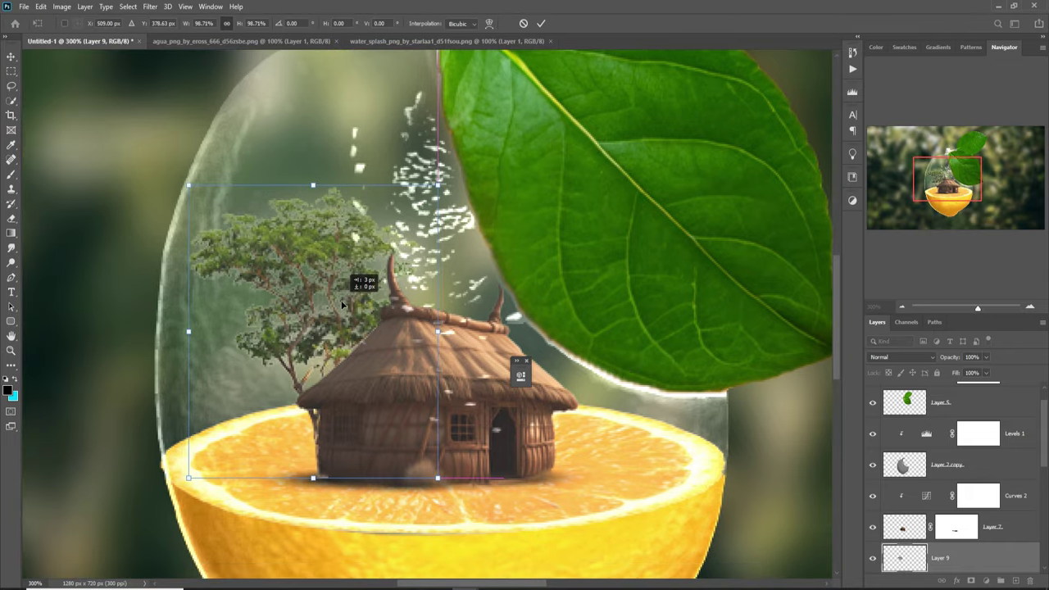
pyautogui.press('Right')
pyautogui.press('Right')
pyautogui.press('Up')
pyautogui.press('Up')
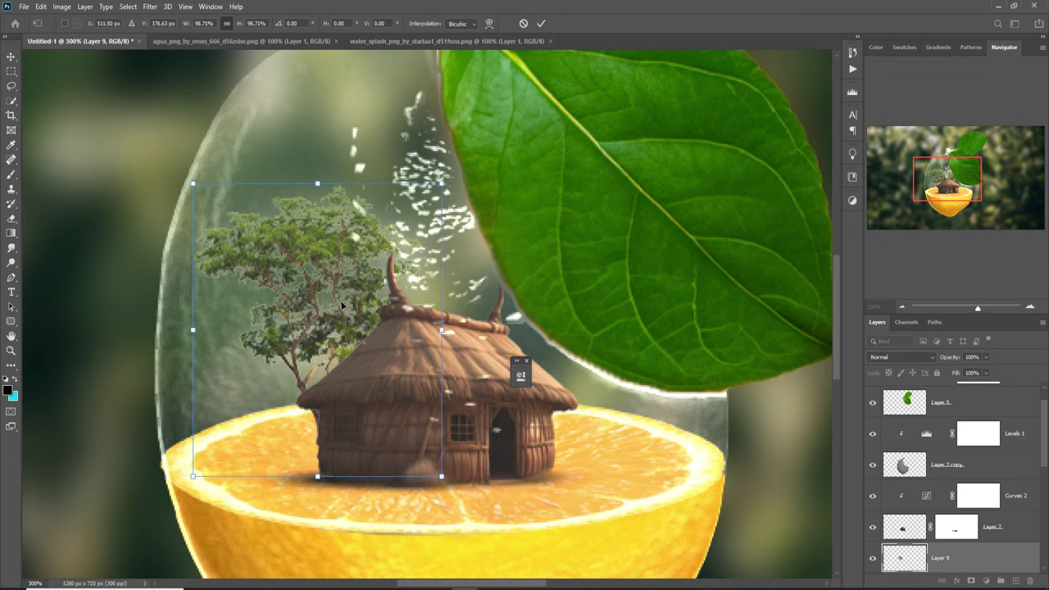
pyautogui.click(540, 23)
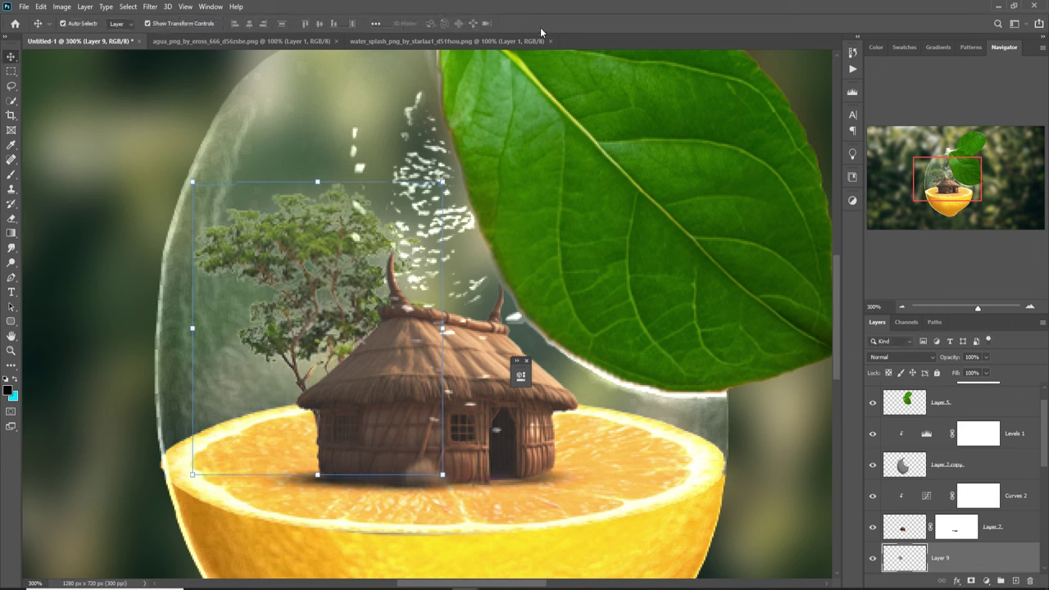
# Step: Add a new layer above the tree's Layer 9, without a mask on the tree, and clip it to the tree
pyautogui.click(971, 581)
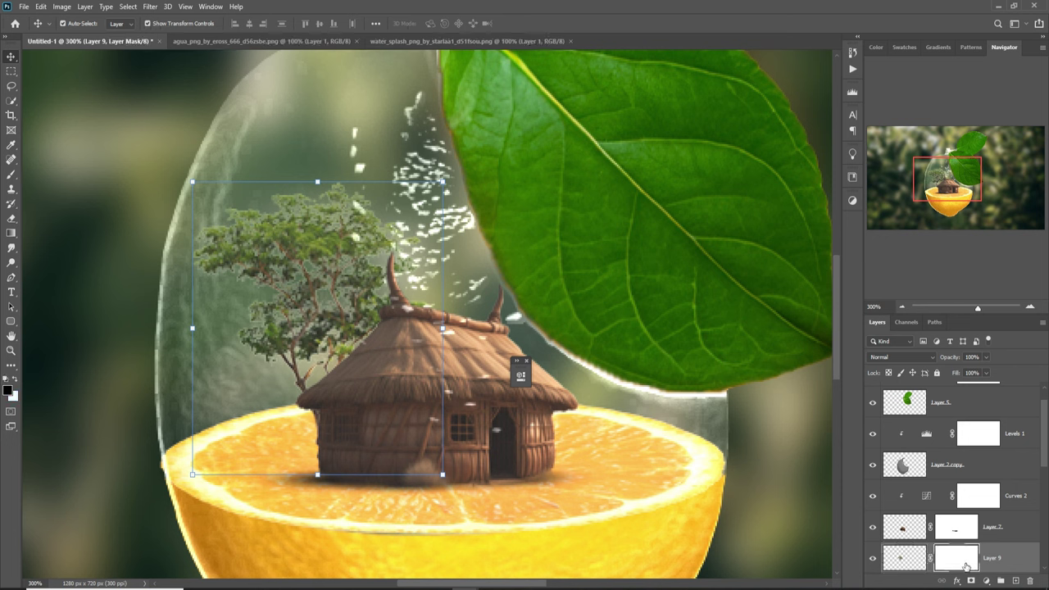
pyautogui.hotkey('ctrl', 'z')
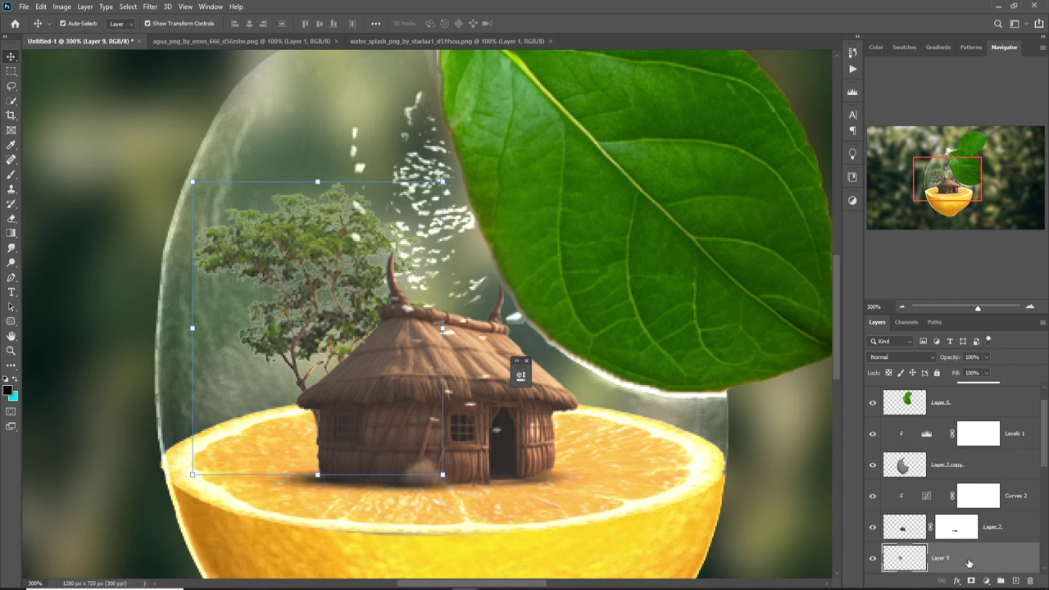
pyautogui.click(1015, 581)
pyautogui.rightClick(992, 551)
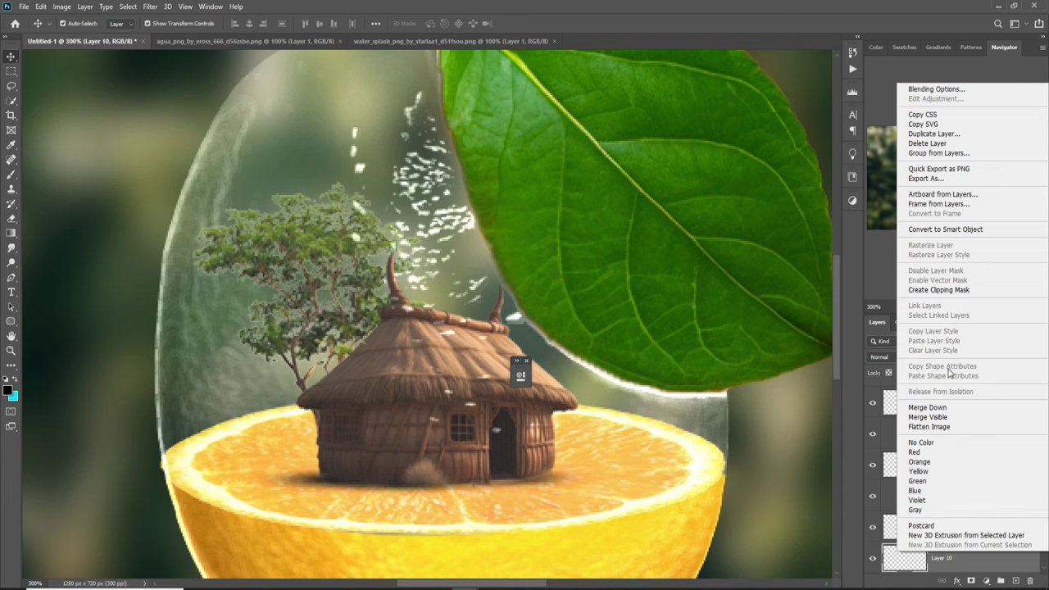
pyautogui.click(935, 290)
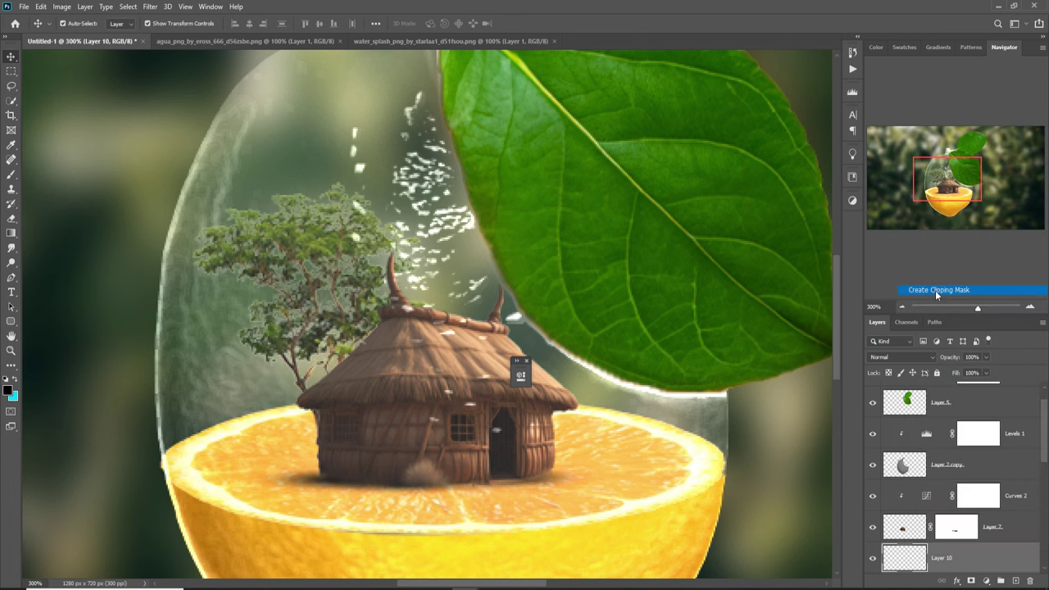
# Step: Sample a green from the tree's foliage and paint over the whole tree on the clipped Layer 10 with the brush at 100% opacity
pyautogui.click(10, 174)
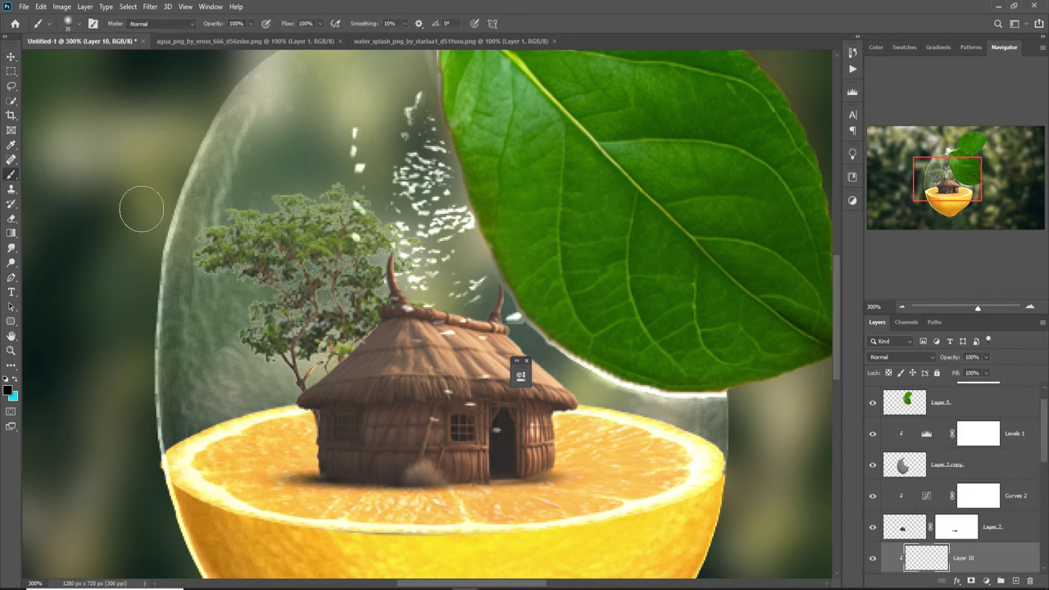
pyautogui.click(9, 392)
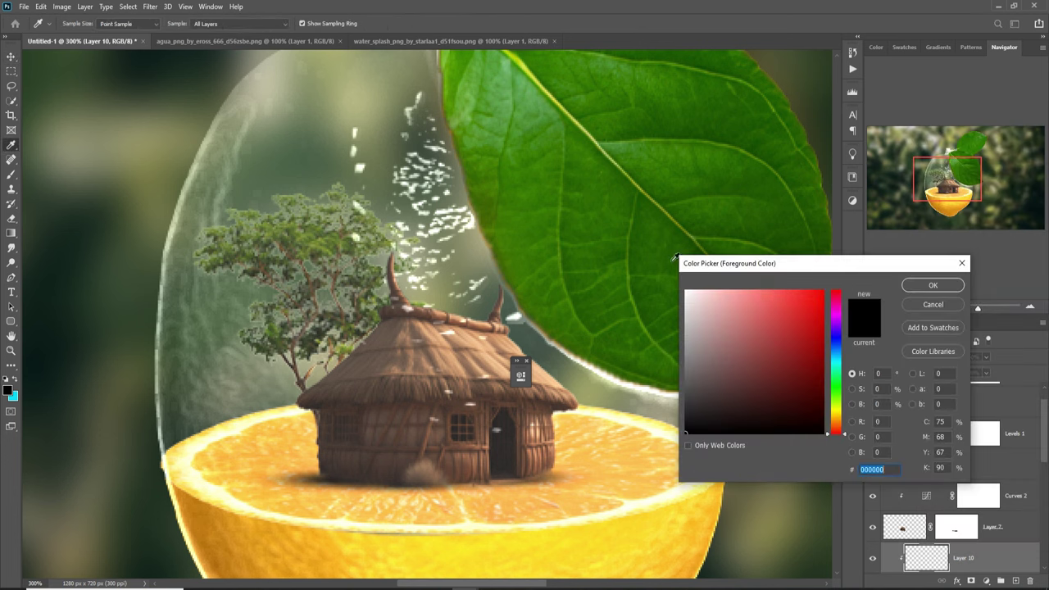
pyautogui.click(310, 244)
pyautogui.click(932, 285)
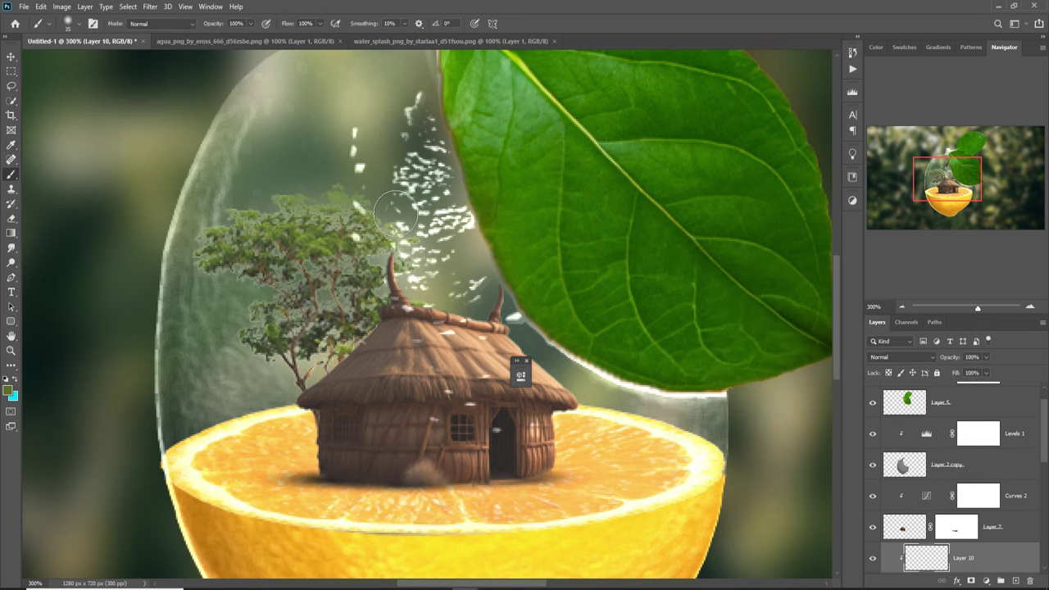
pyautogui.moveTo(395, 211)
pyautogui.mouseDown()
pyautogui.moveTo(222, 238)
pyautogui.moveTo(262, 244)
pyautogui.moveTo(268, 262)
pyautogui.moveTo(324, 258)
pyautogui.moveTo(389, 279)
pyautogui.moveTo(256, 346)
pyautogui.moveTo(364, 302)
pyautogui.moveTo(464, 285)
pyautogui.moveTo(445, 326)
pyautogui.moveTo(291, 406)
pyautogui.mouseUp()
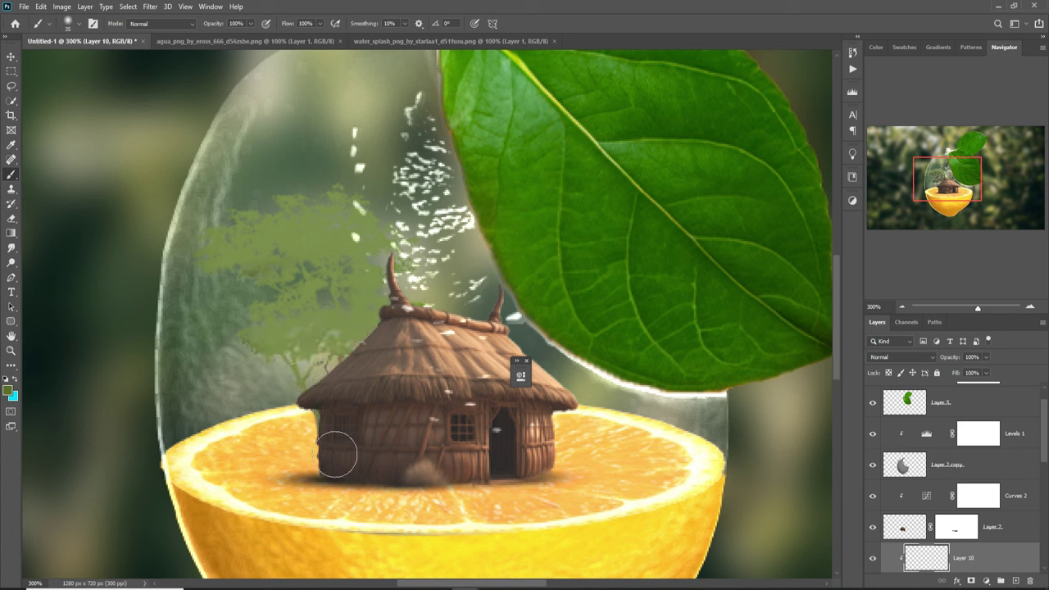
pyautogui.click(11, 56)
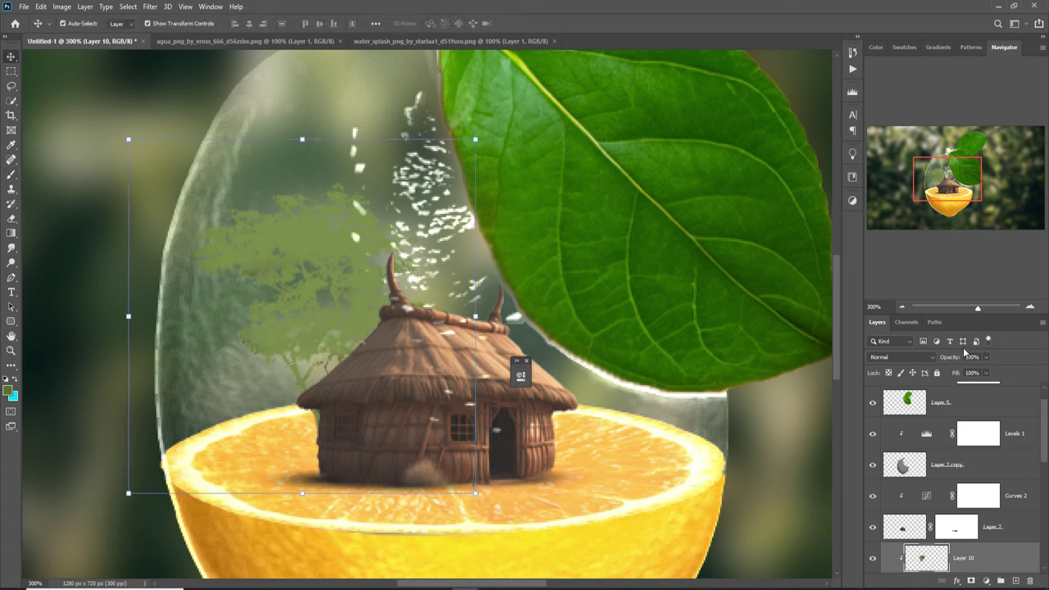
# Step: Set the blend mode of the green paint layer clipped to the tree, Layer 10, to Multiply
pyautogui.click(929, 361)
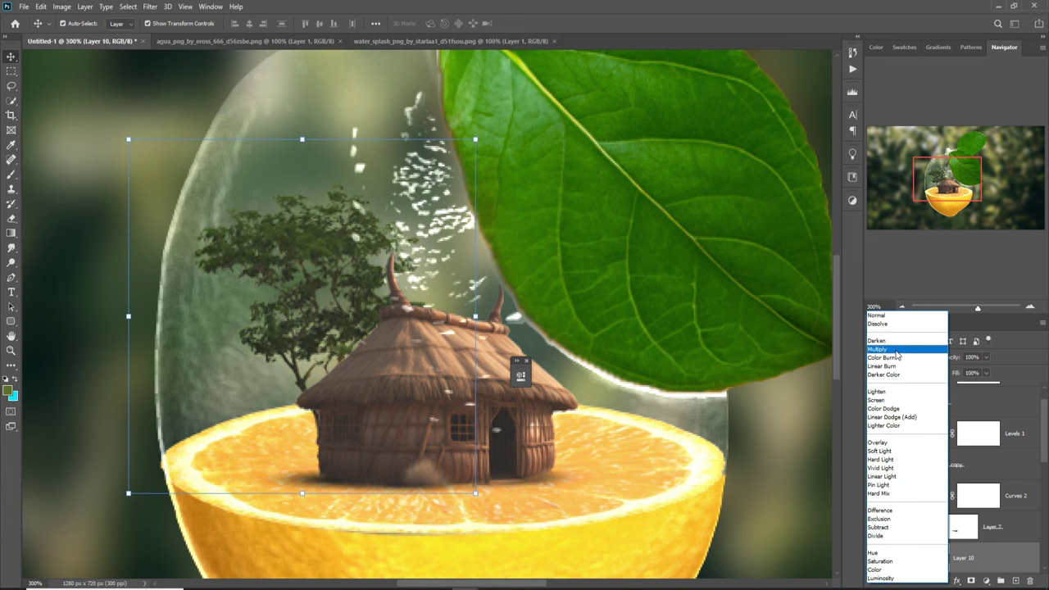
pyautogui.click(897, 350)
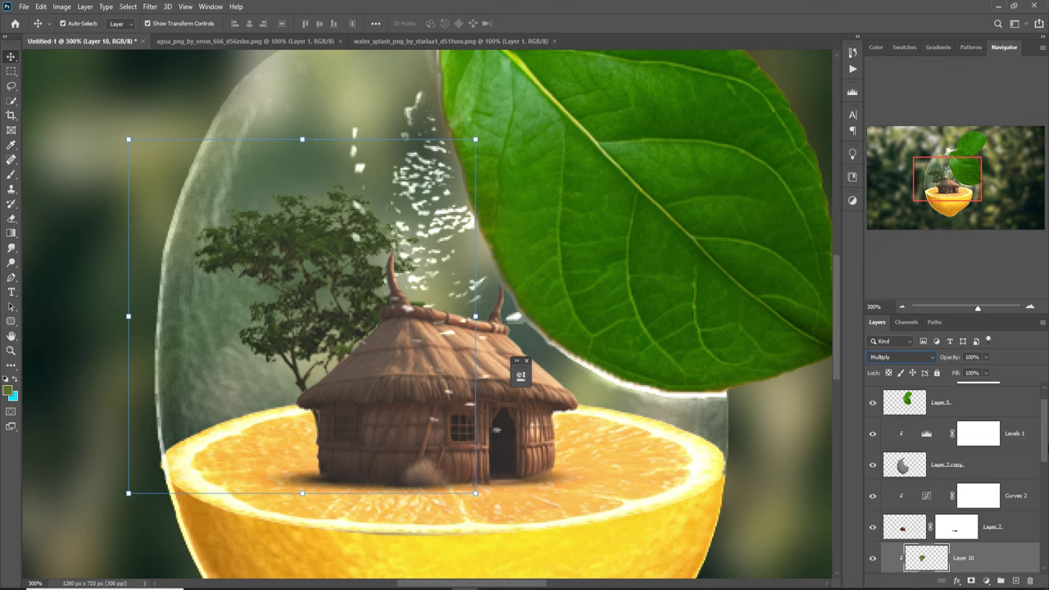
pyautogui.hotkey('ctrl', '-')
pyautogui.hotkey('ctrl', '-')
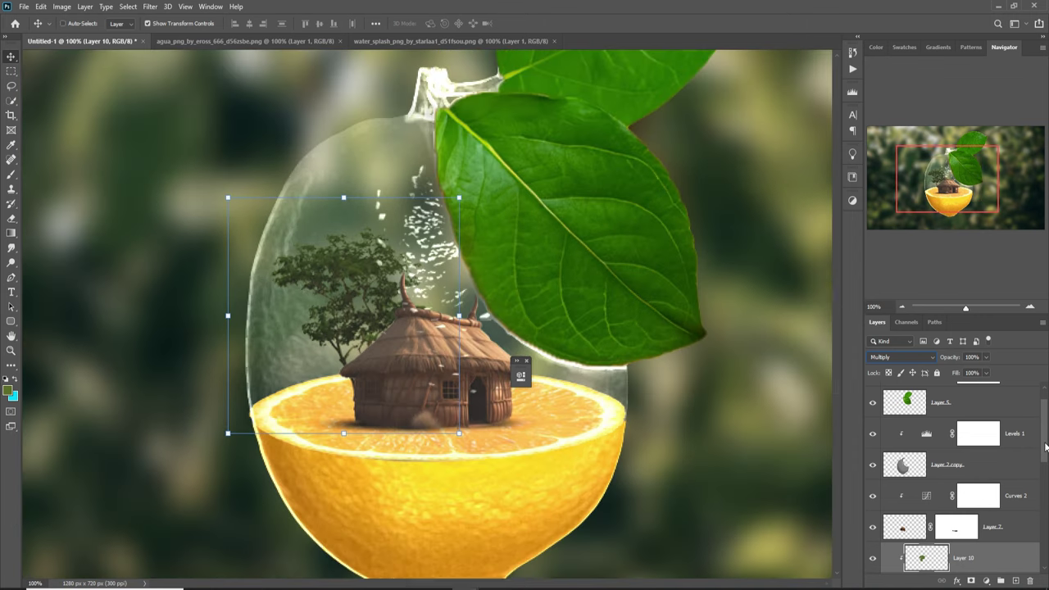
# Step: Copy the curved splash from the water_splash image into the lemon composition using a floating window, and minimize that window
pyautogui.click(248, 39)
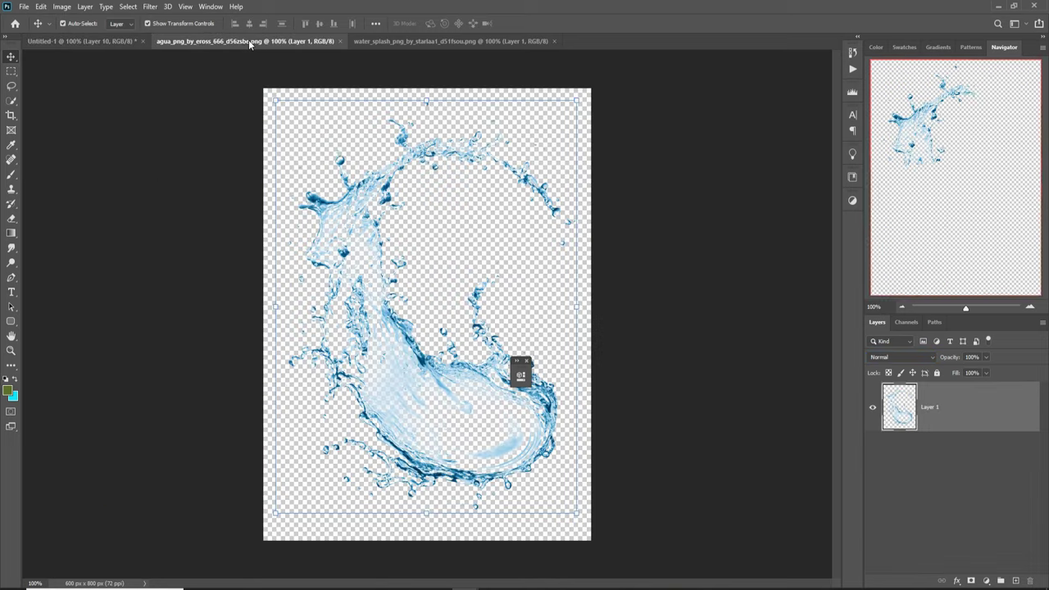
pyautogui.click(424, 45)
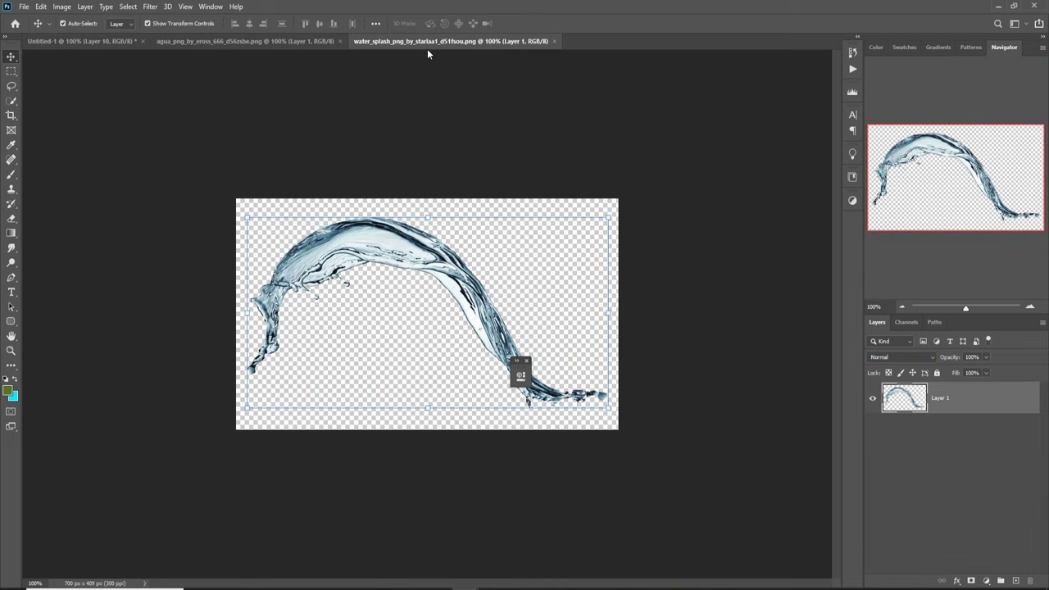
pyautogui.moveTo(426, 48); pyautogui.dragTo(434, 99)
pyautogui.click(70, 41)
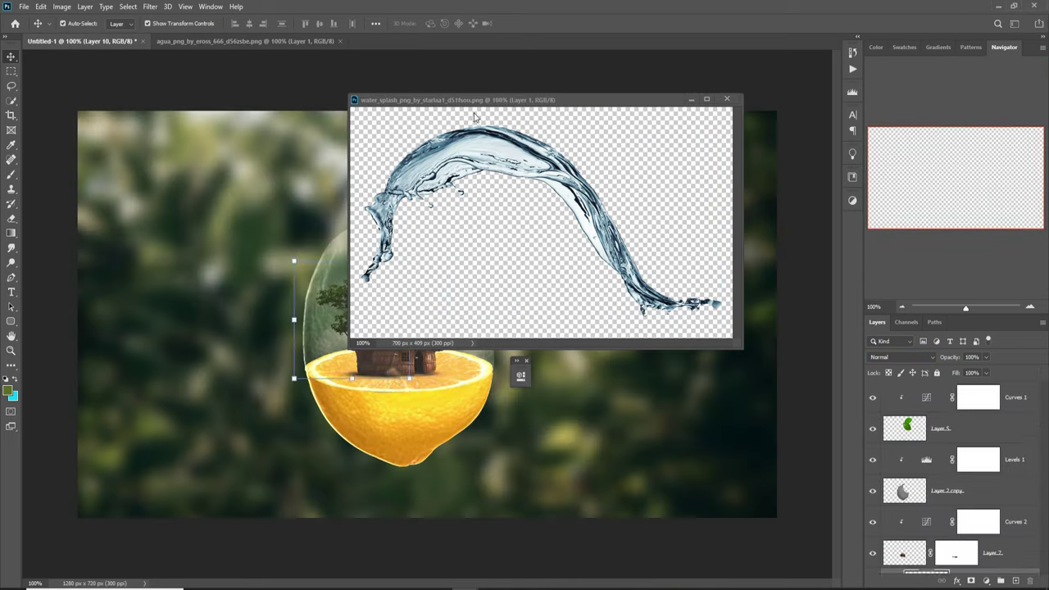
pyautogui.click(500, 148)
pyautogui.moveTo(500, 147); pyautogui.dragTo(553, 431)
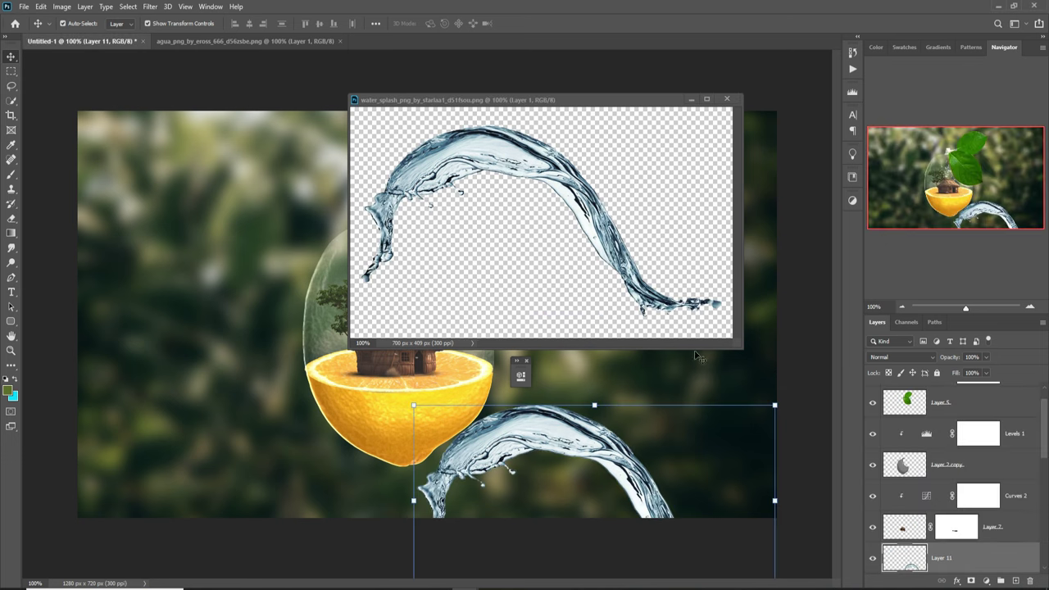
pyautogui.click(691, 99)
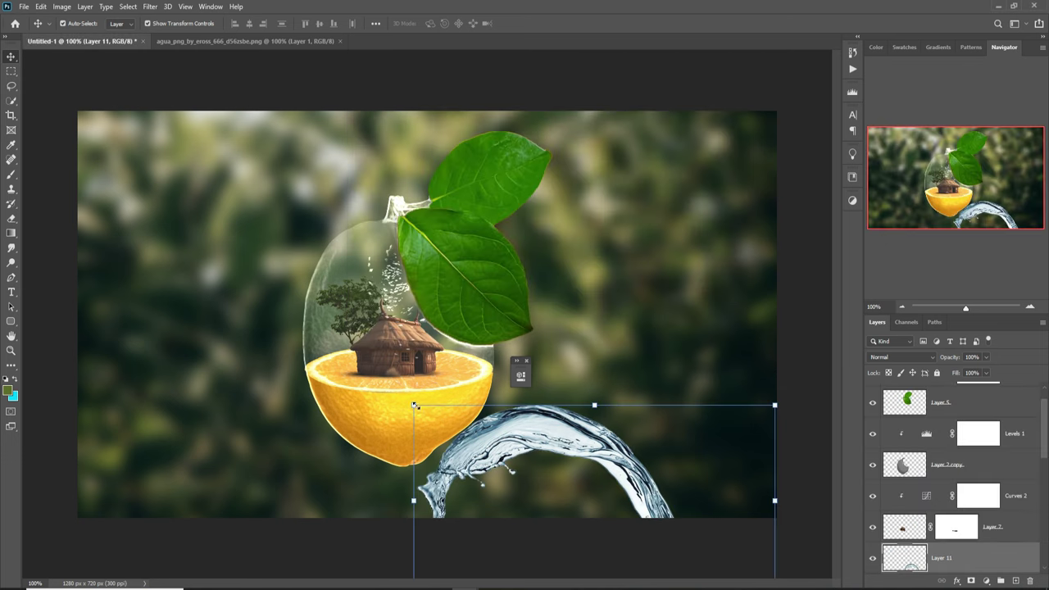
# Step: Rotate the water splash upside down, position it so it cradles the underside of the orange half, and apply the transform
pyautogui.moveTo(415, 403); pyautogui.dragTo(680, 503)
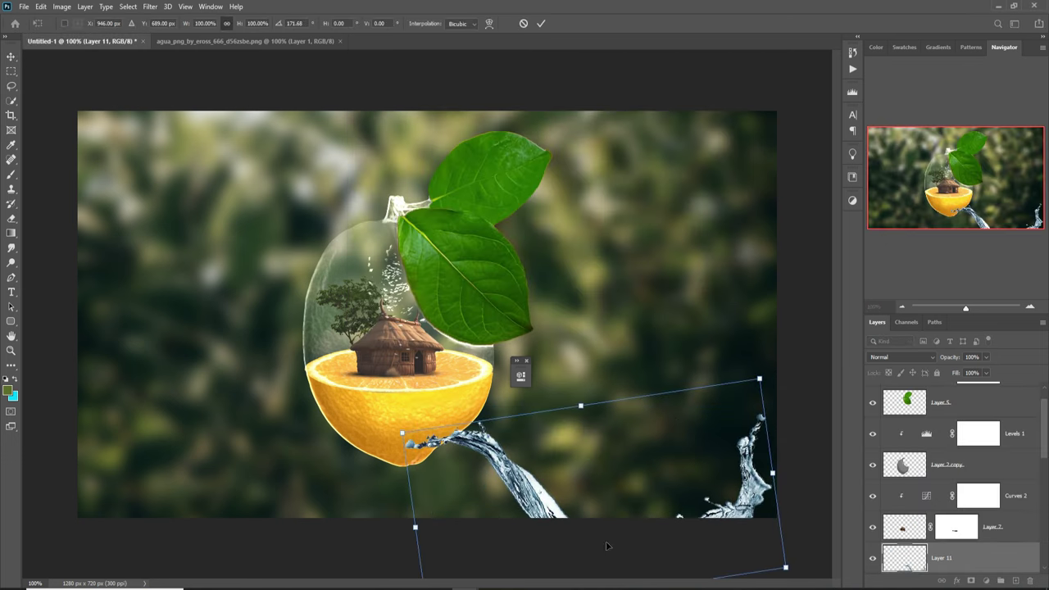
pyautogui.moveTo(375, 420); pyautogui.dragTo(237, 407)
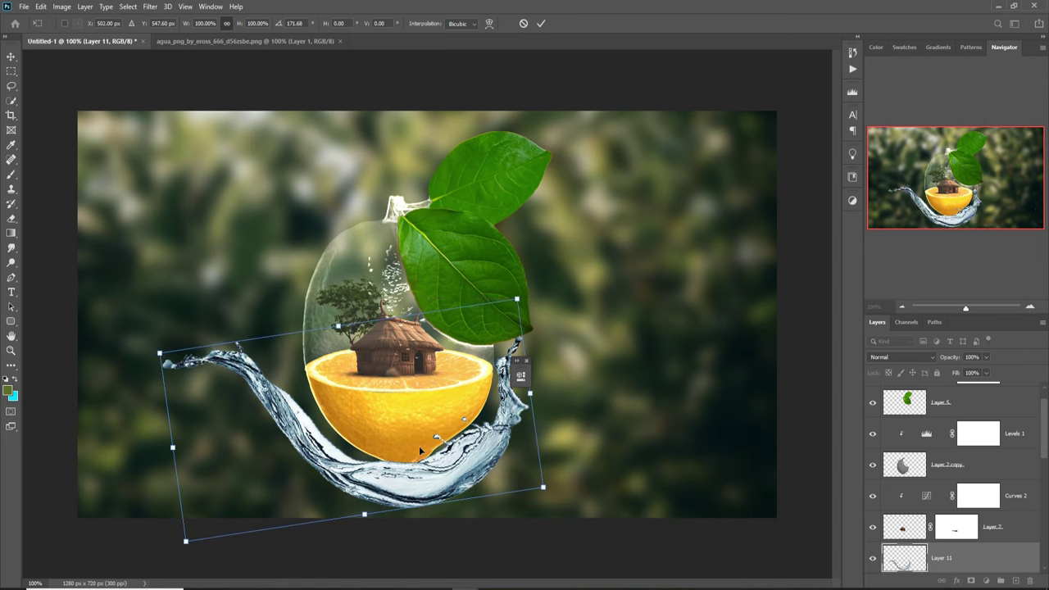
pyautogui.moveTo(445, 466); pyautogui.dragTo(439, 477)
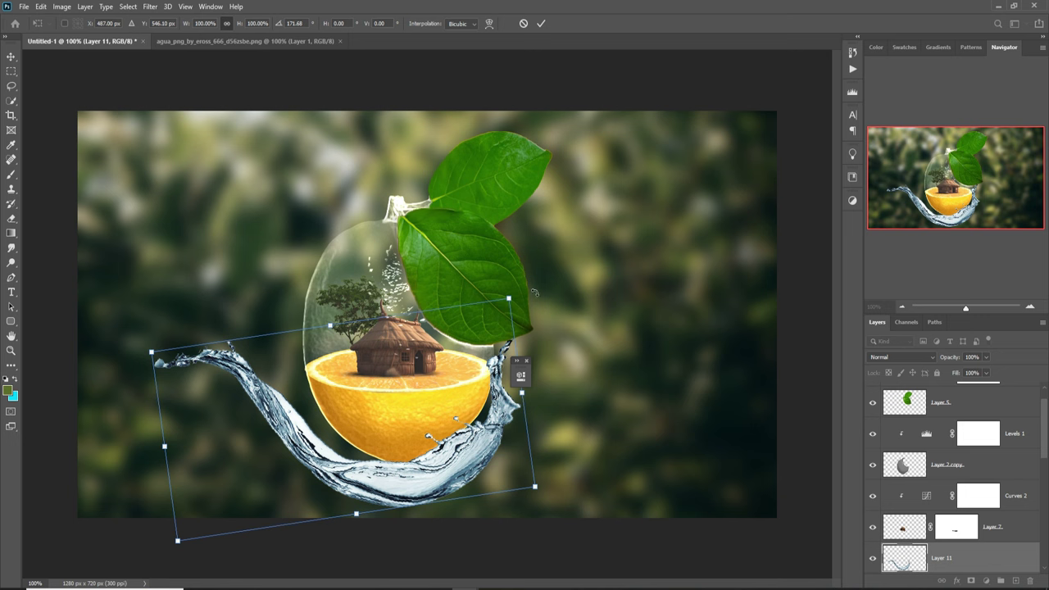
pyautogui.moveTo(534, 293); pyautogui.dragTo(556, 336)
pyautogui.moveTo(460, 420)
pyautogui.mouseDown()
pyautogui.moveTo(459, 435)
pyautogui.moveTo(464, 418)
pyautogui.mouseUp()
pyautogui.click(541, 24)
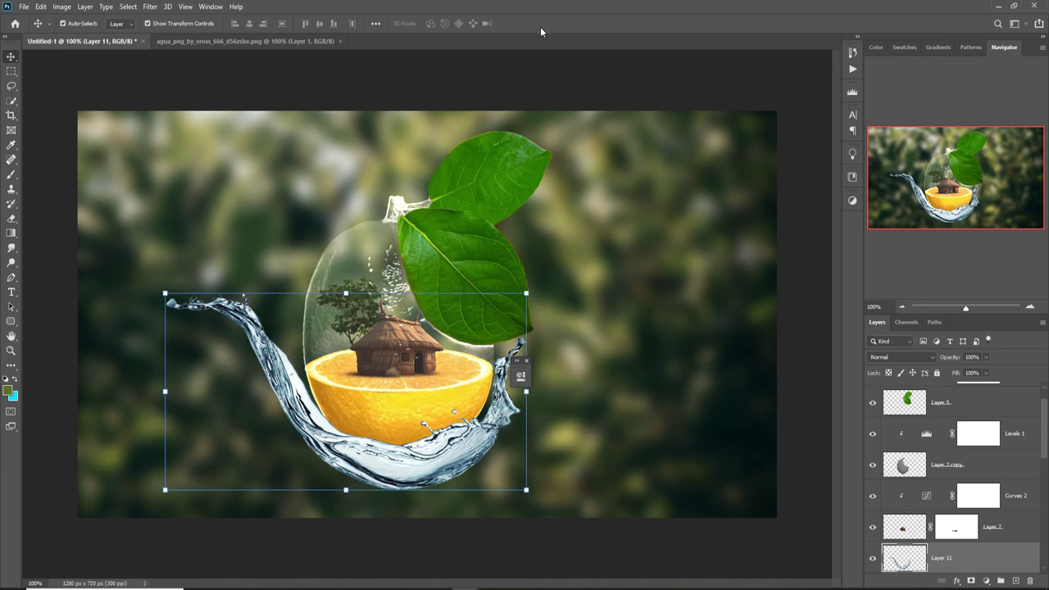
# Step: Set the water splash on Layer 11 to the Divide blend mode and close the small floating panel, leaving Layer 11 selected
pyautogui.click(935, 361)
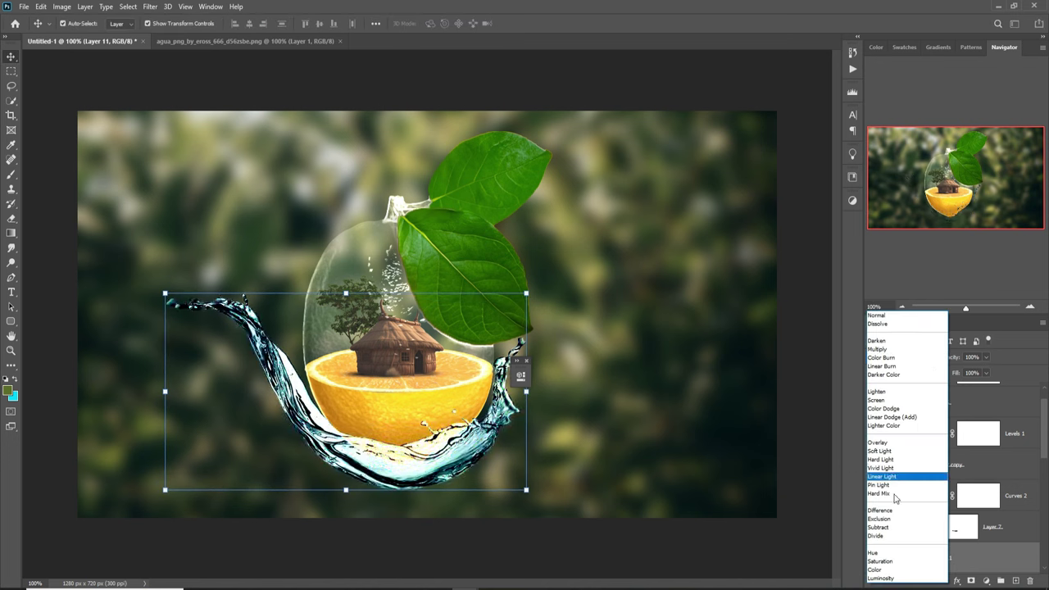
pyautogui.click(888, 536)
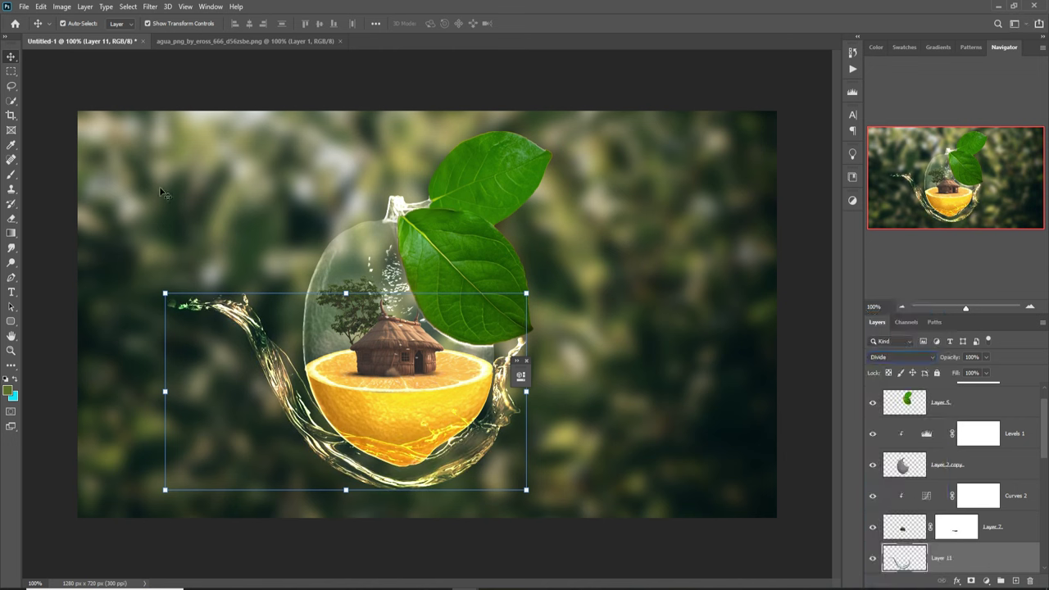
pyautogui.click(88, 75)
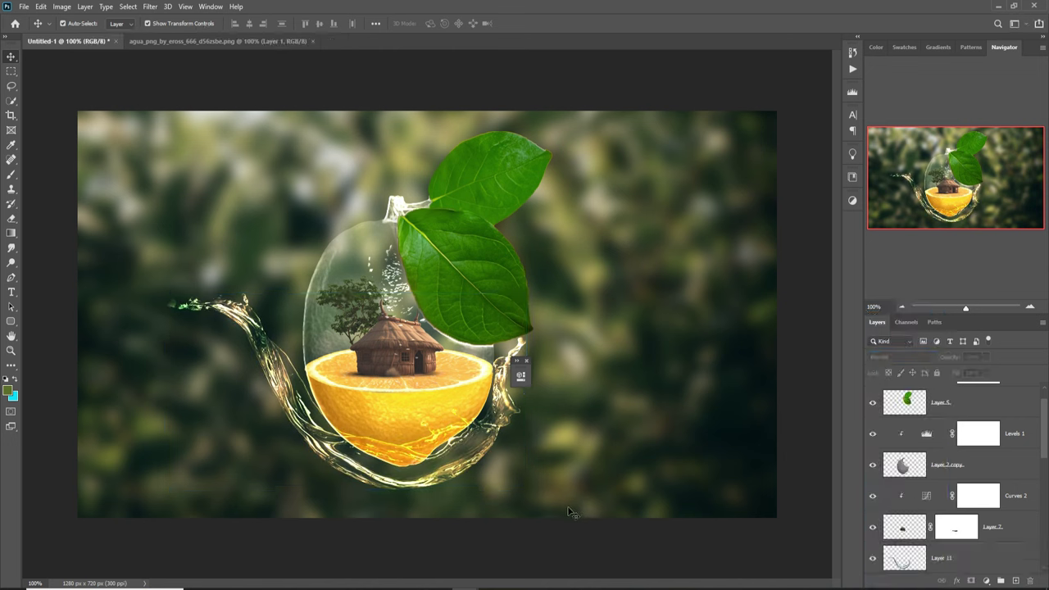
pyautogui.click(525, 361)
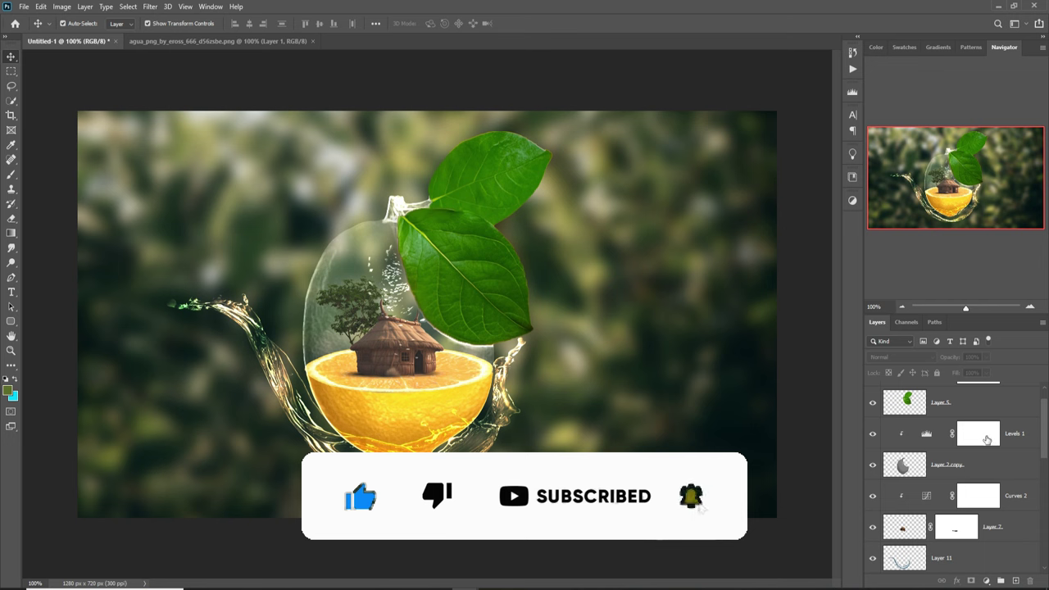
pyautogui.click(973, 557)
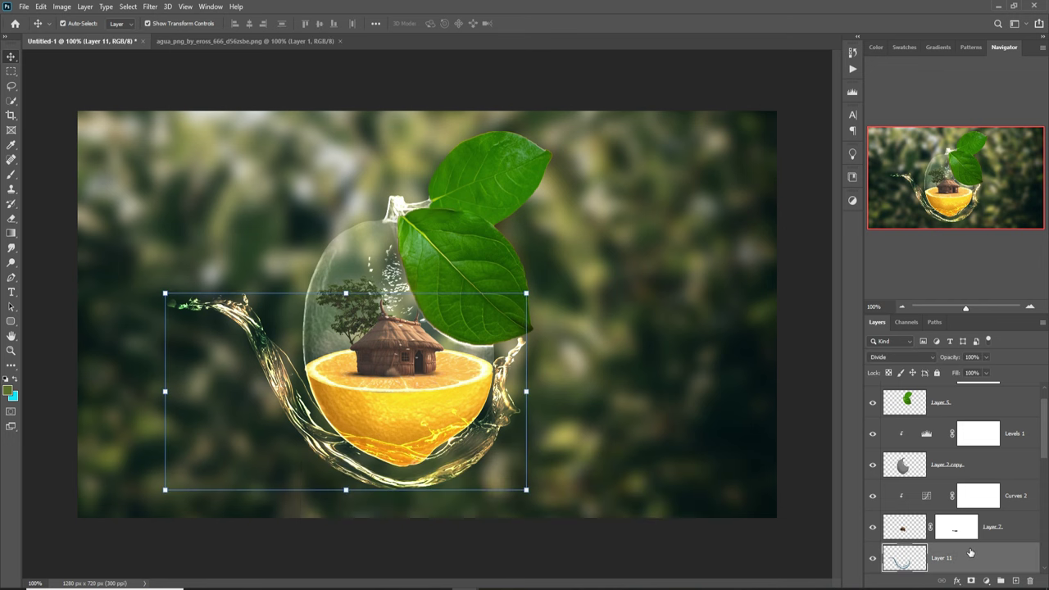